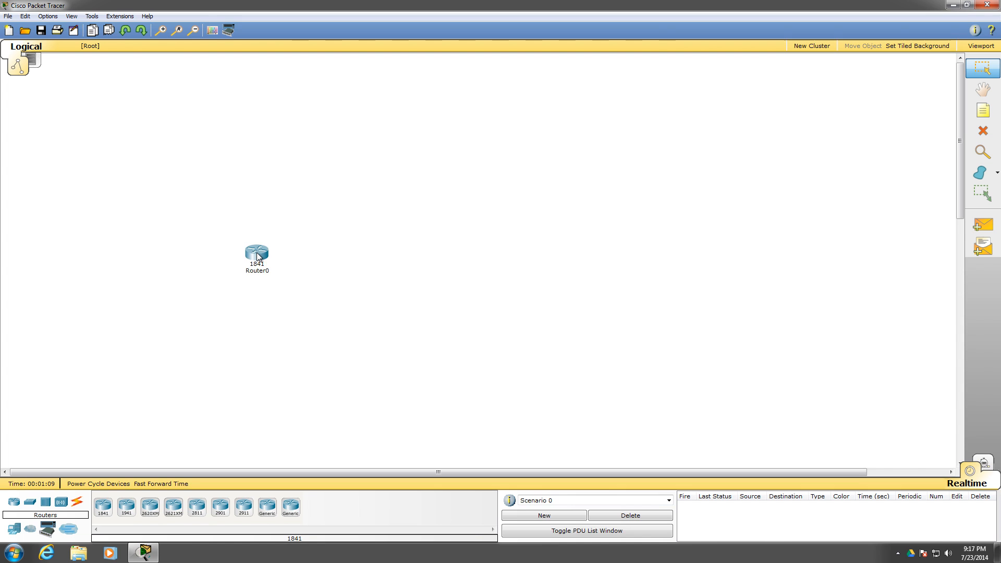
- Add a second 1841 router beside Router0 and a 2950-24 switch below each router, lining the devices up in rows
{"action": "left_click", "coordinate": [103, 507]}
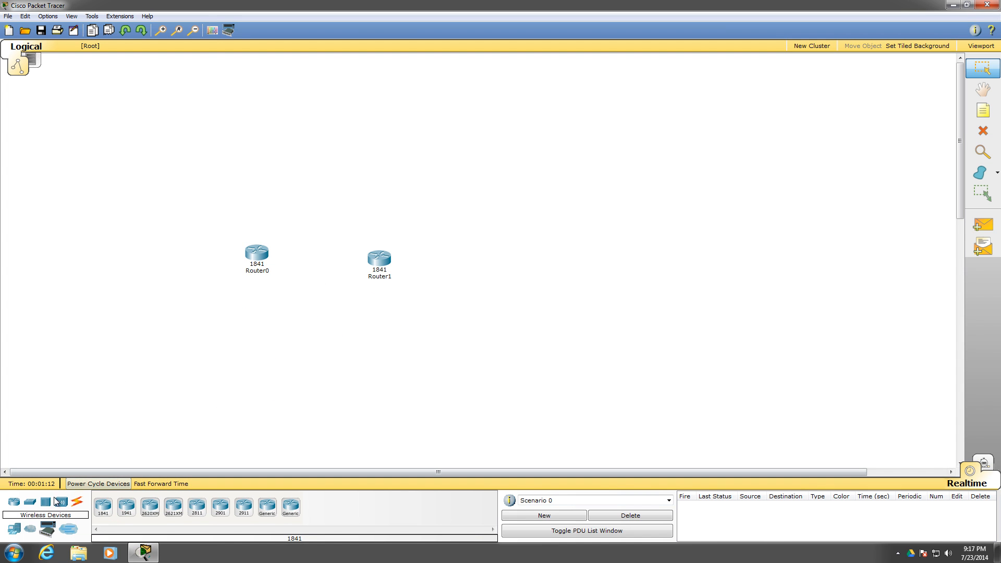
{"action": "left_click", "coordinate": [31, 504]}
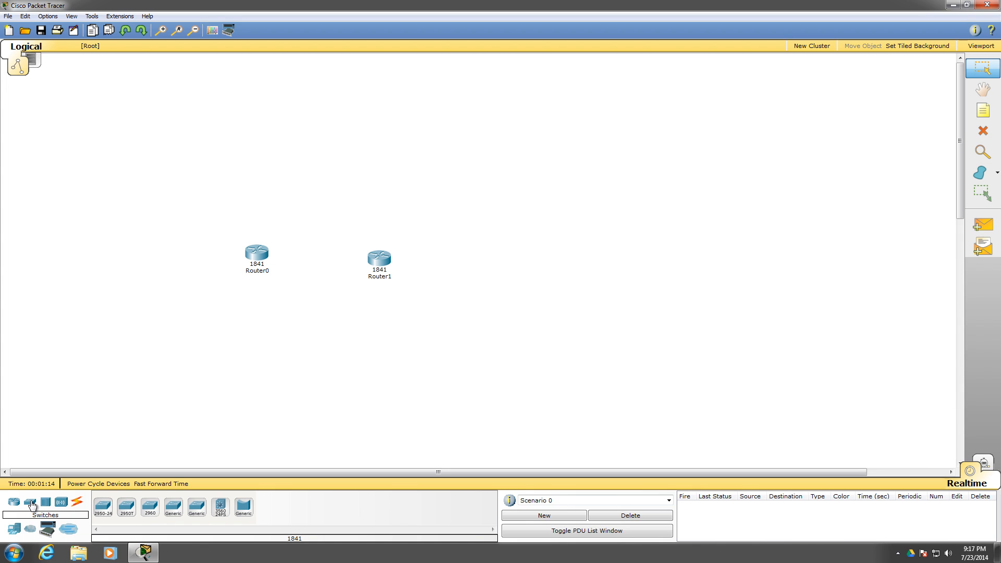
{"action": "left_click", "coordinate": [103, 507]}
{"action": "left_click", "coordinate": [253, 342]}
{"action": "left_click", "coordinate": [104, 507]}
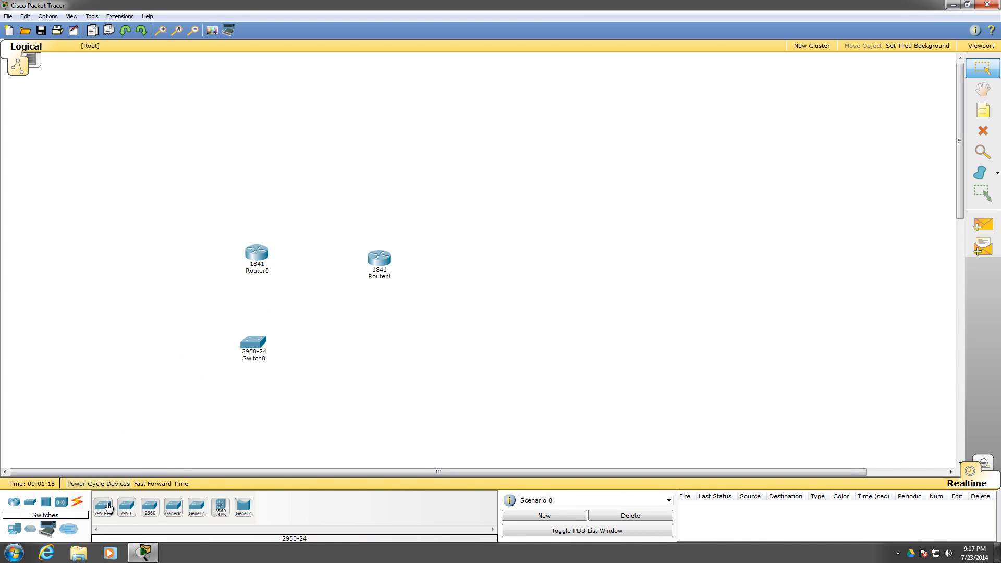
{"action": "left_click", "coordinate": [380, 356]}
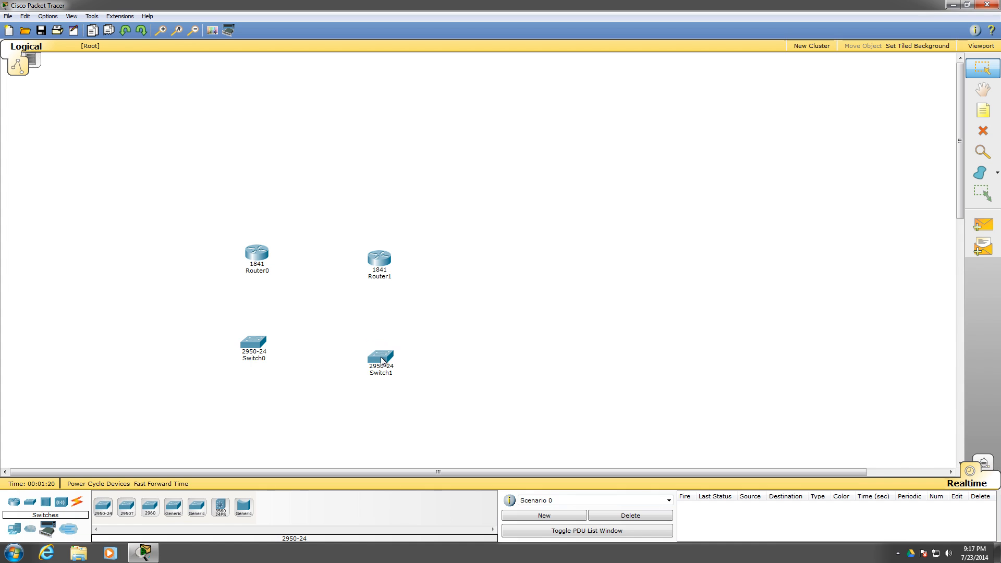
{"action": "left_click_drag", "start_coordinate": [380, 260], "coordinate": [379, 250]}
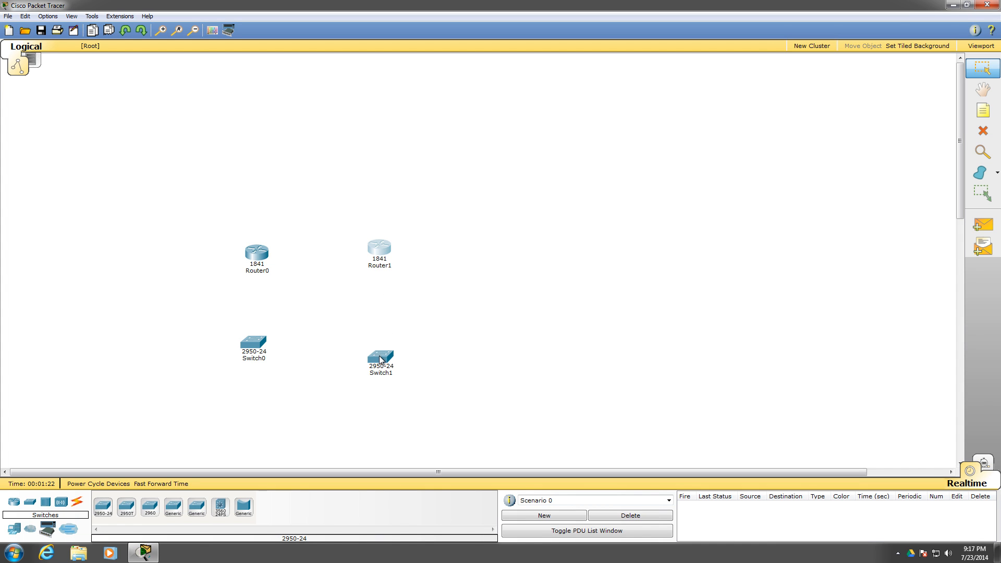
{"action": "left_click_drag", "start_coordinate": [380, 359], "coordinate": [379, 346]}
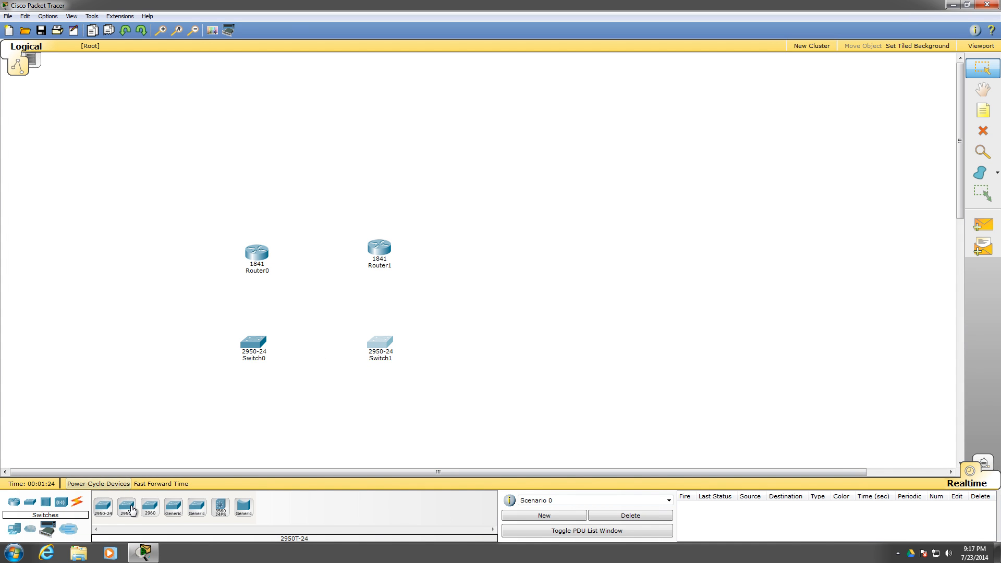
- Connect Router0's FastEthernet0/0 port to Switch0's FastEthernet0/11 port with a copper straight-through cable
{"action": "left_click", "coordinate": [77, 501]}
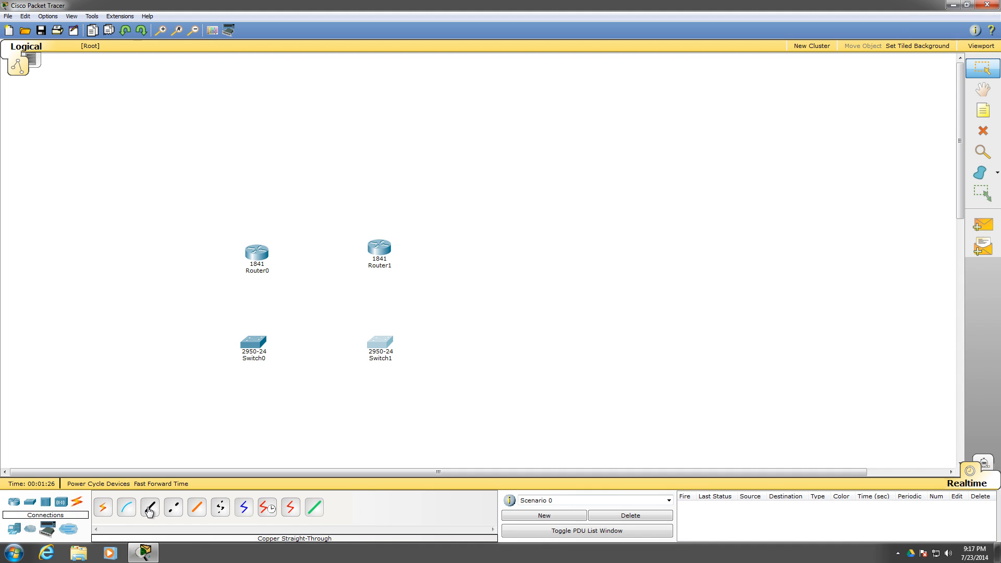
{"action": "left_click", "coordinate": [149, 507]}
{"action": "left_click", "coordinate": [253, 258]}
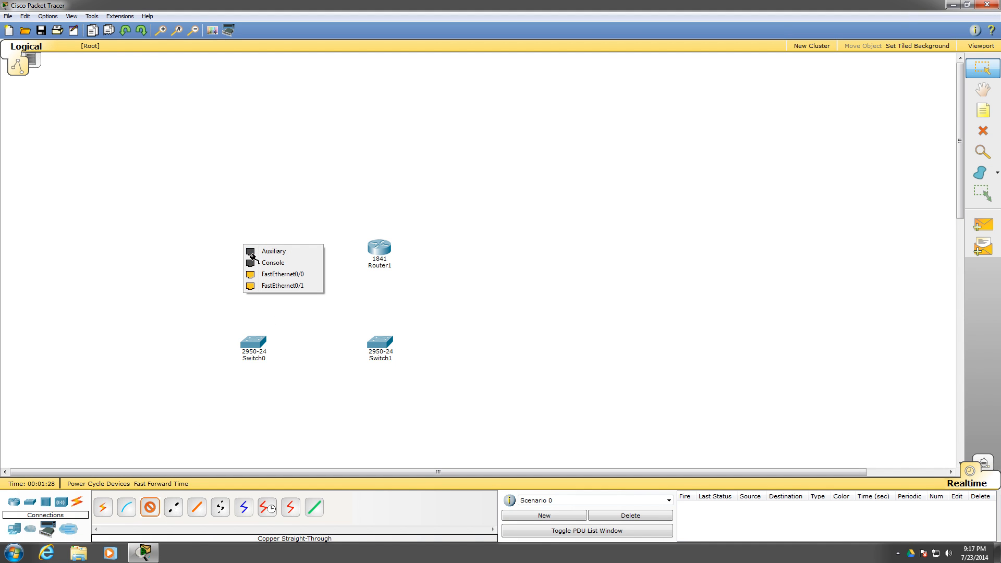
{"action": "left_click", "coordinate": [255, 274]}
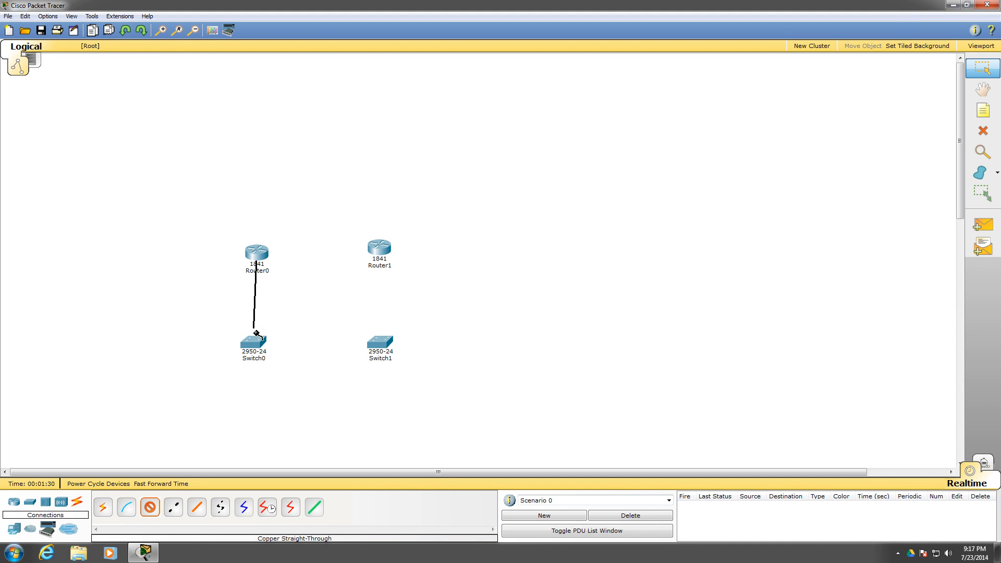
{"action": "left_click", "coordinate": [255, 342]}
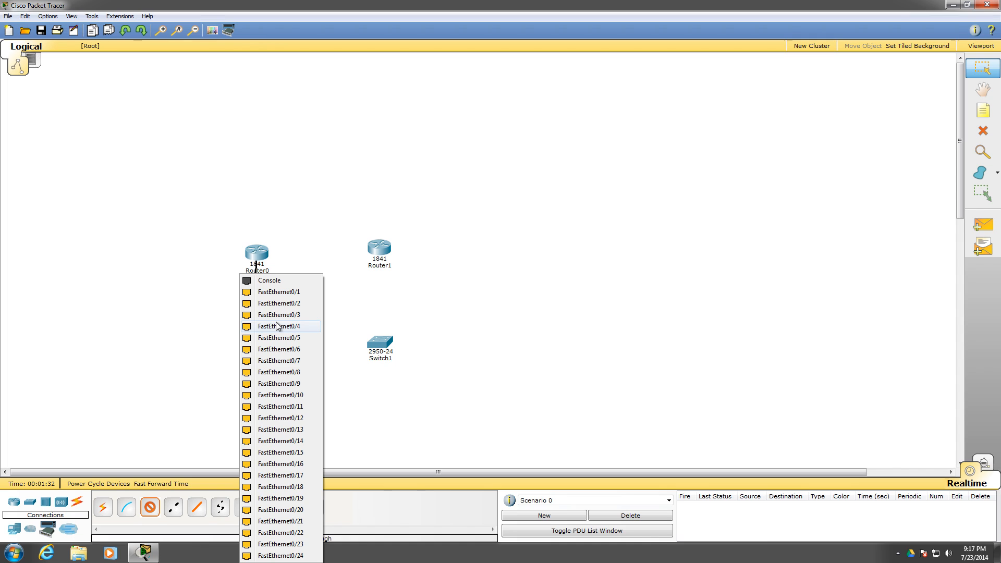
{"action": "left_click", "coordinate": [284, 406]}
- Connect Router1's FastEthernet0/0 to Switch1's FastEthernet0/1 with a copper straight-through cable, and align Router0 above Switch0
{"action": "left_click", "coordinate": [151, 509]}
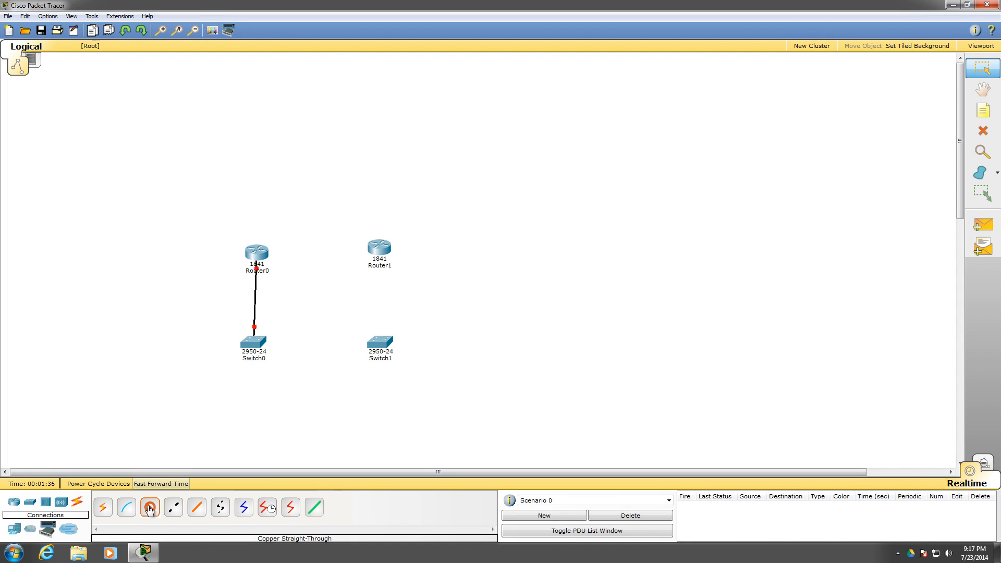
{"action": "left_click", "coordinate": [380, 246]}
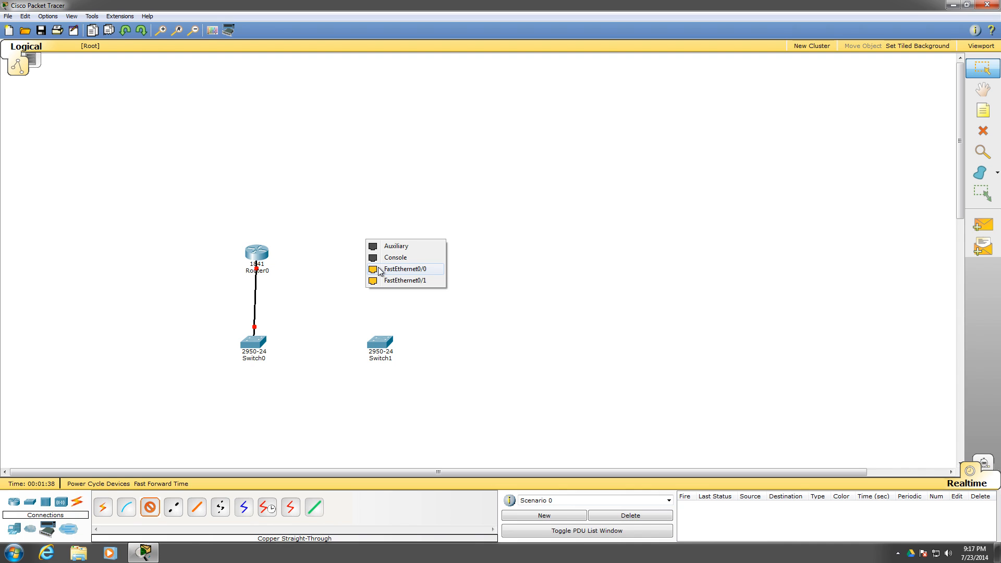
{"action": "left_click", "coordinate": [380, 269]}
{"action": "left_click", "coordinate": [382, 344]}
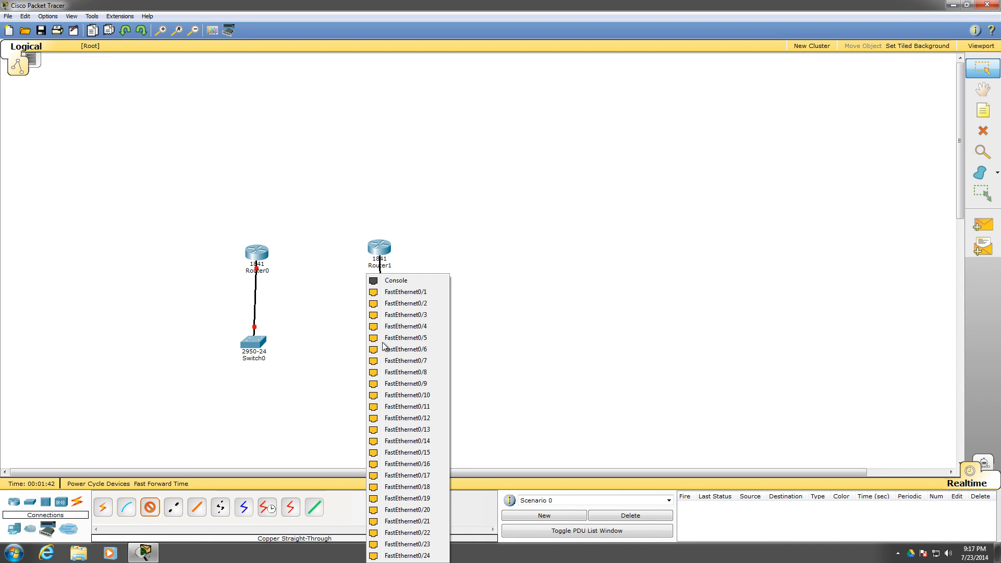
{"action": "left_click", "coordinate": [404, 293]}
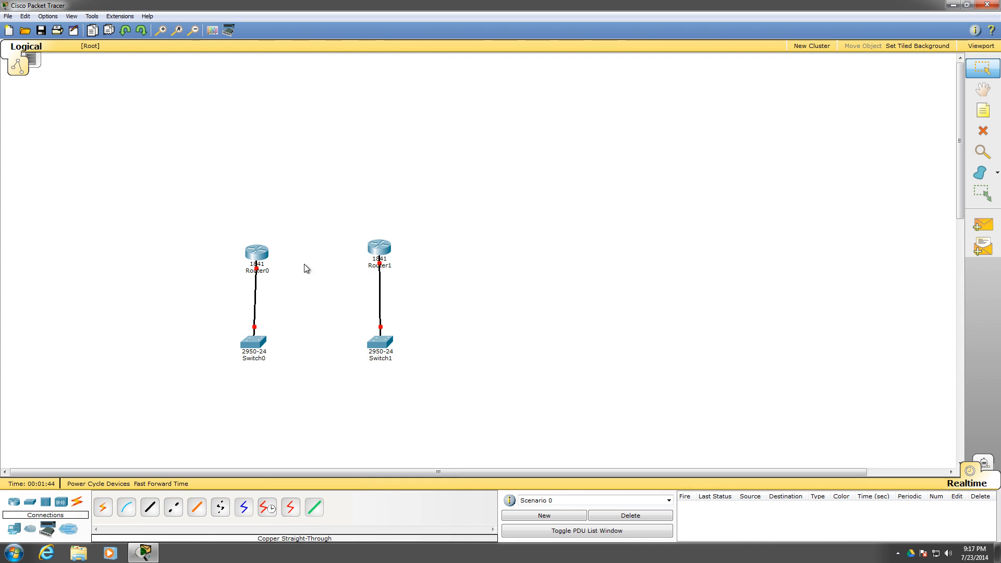
{"action": "left_click_drag", "start_coordinate": [255, 255], "coordinate": [251, 247]}
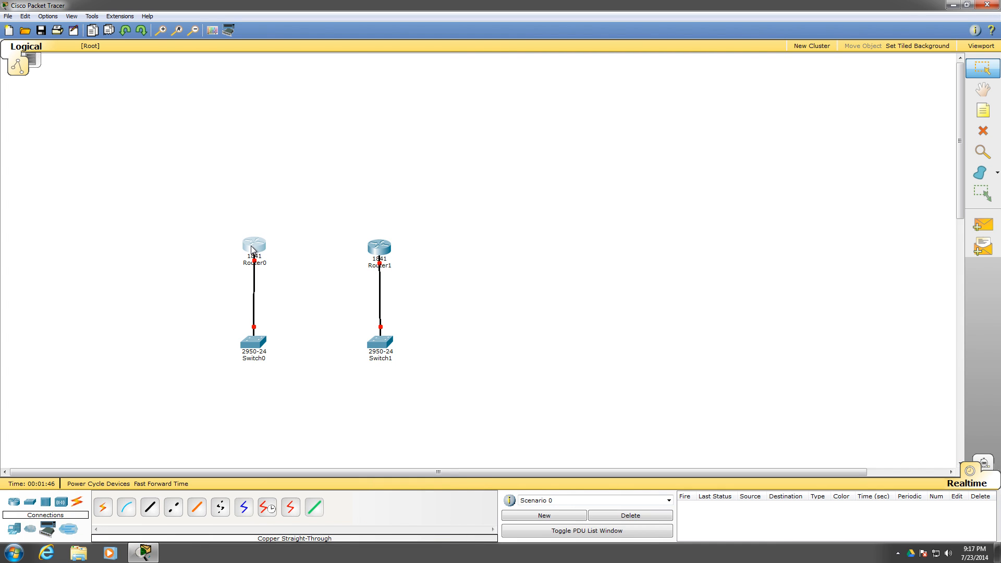
- Install an HWIC-2T serial module in both expansion slots of Router0 and switch its power back on
{"action": "double_click", "coordinate": [252, 247]}
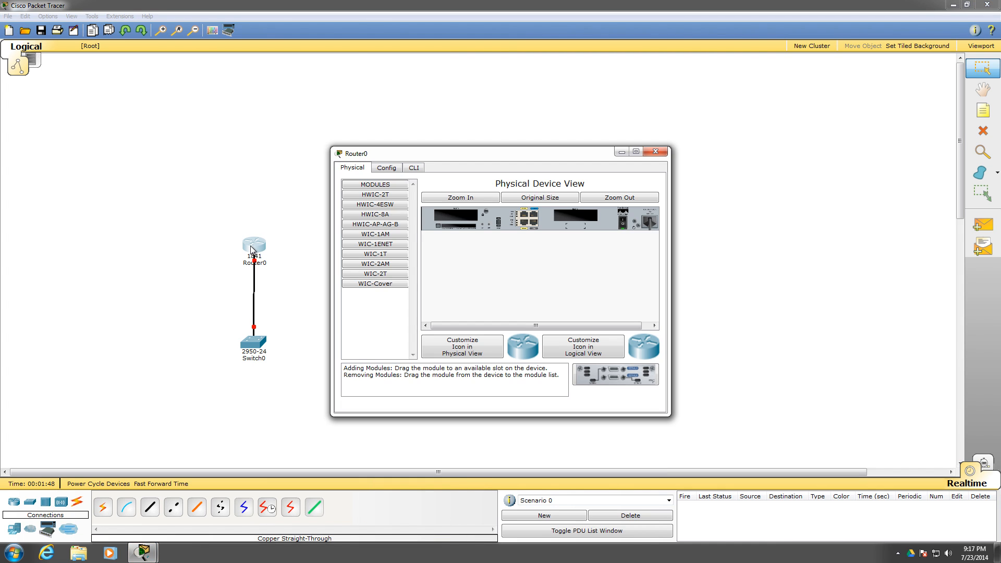
{"action": "left_click_drag", "start_coordinate": [434, 154], "coordinate": [575, 148]}
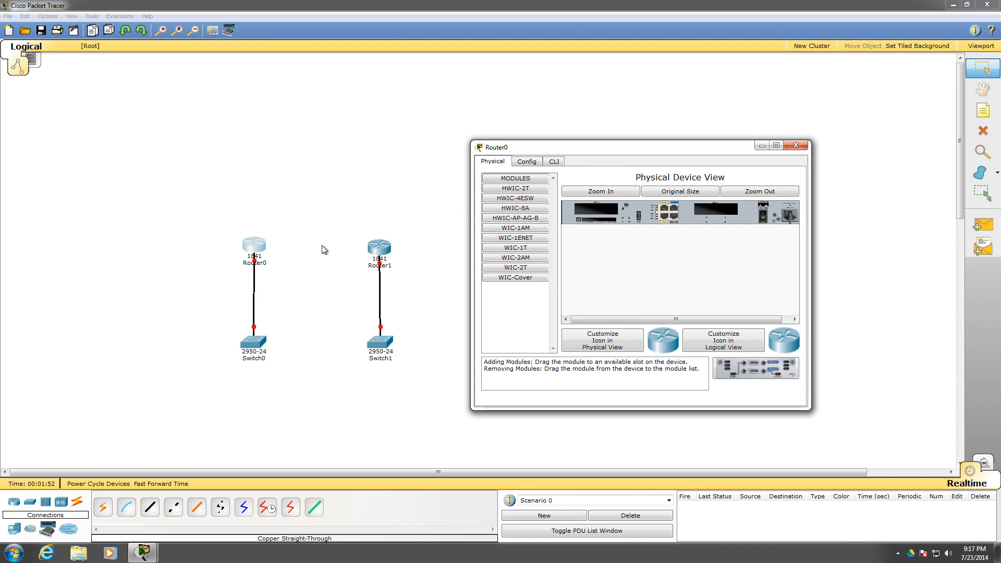
{"action": "left_click_drag", "start_coordinate": [639, 148], "coordinate": [640, 118]}
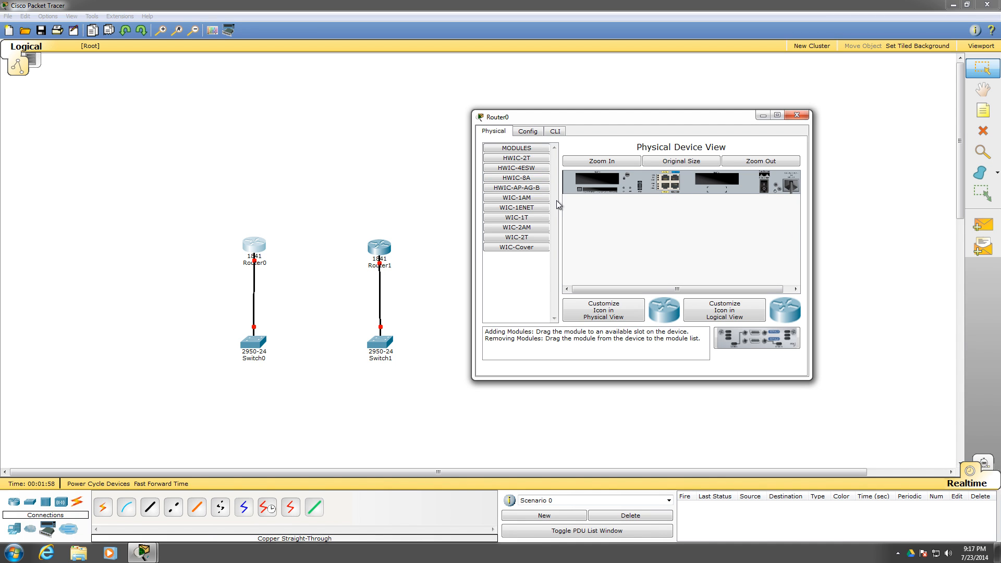
{"action": "left_click", "coordinate": [531, 158]}
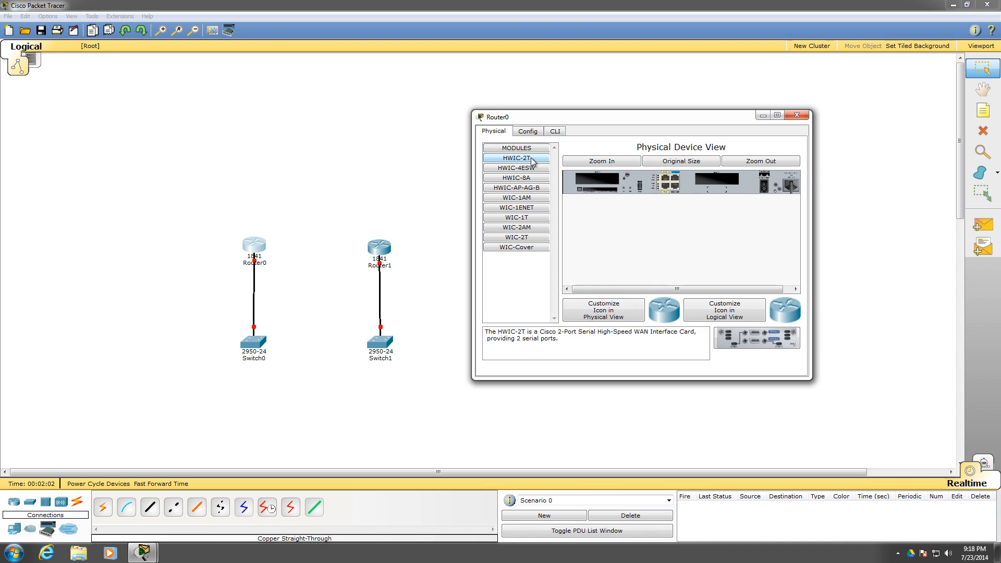
{"action": "left_click_drag", "start_coordinate": [532, 158], "coordinate": [598, 182]}
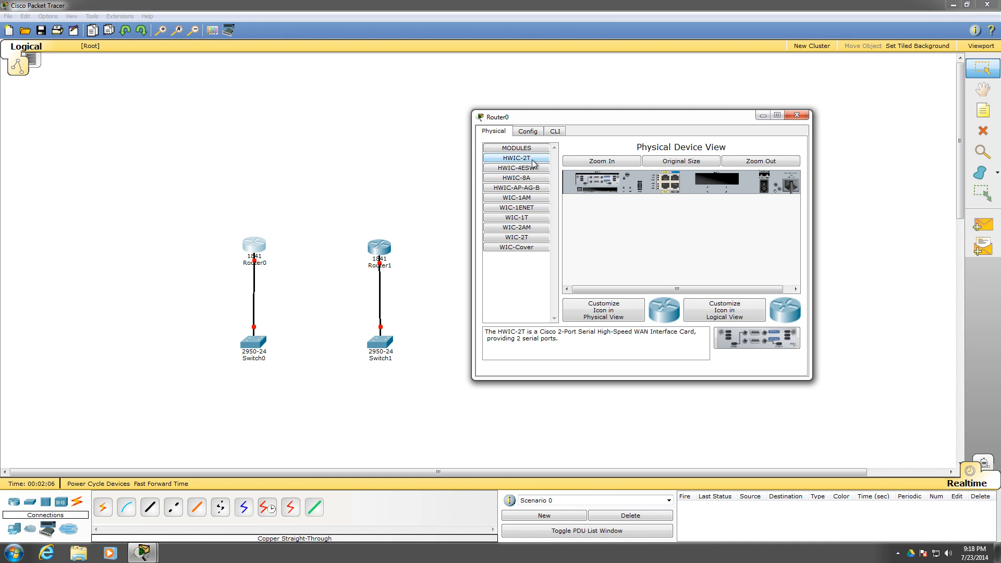
{"action": "left_click_drag", "start_coordinate": [533, 159], "coordinate": [714, 181]}
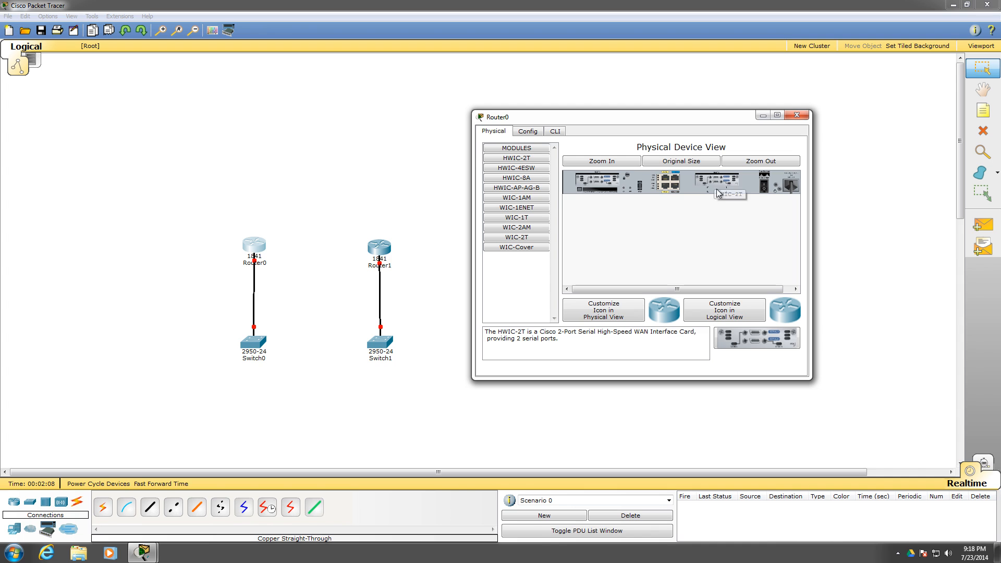
{"action": "left_click", "coordinate": [762, 189]}
{"action": "left_click", "coordinate": [796, 116]}
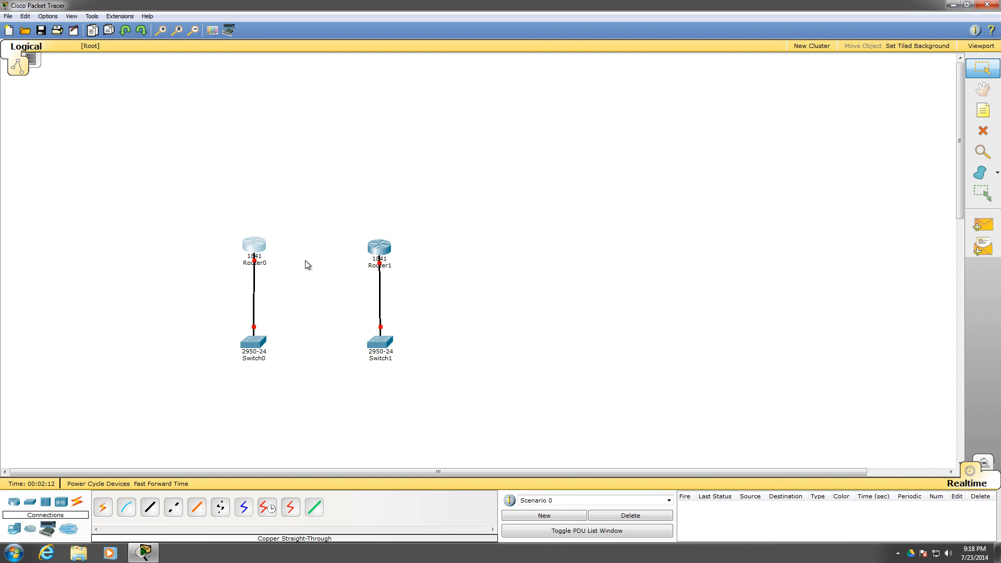
- Install an HWIC-2T serial module in both expansion slots of Router1
{"action": "left_click", "coordinate": [381, 246]}
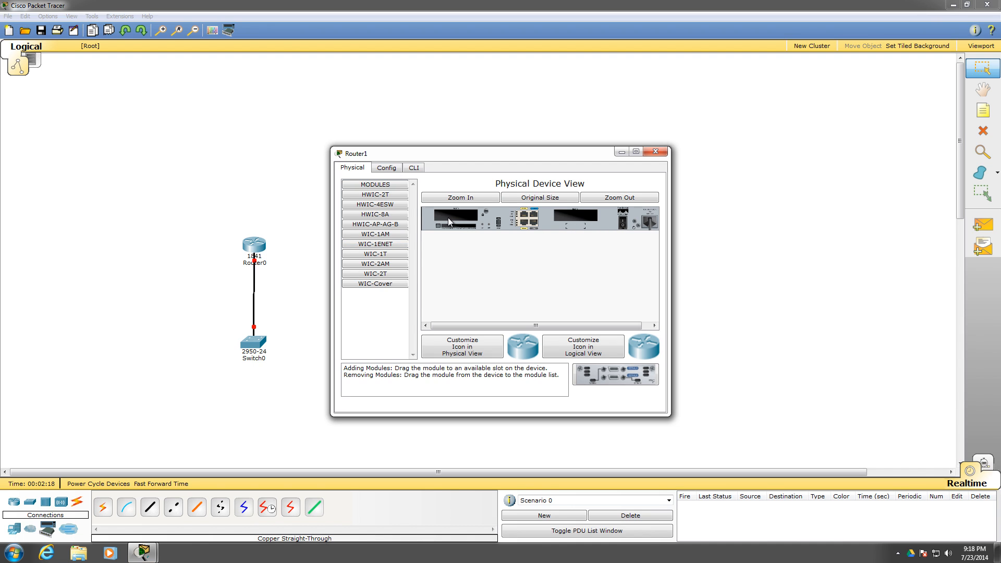
{"action": "left_click_drag", "start_coordinate": [390, 195], "coordinate": [452, 213]}
{"action": "left_click_drag", "start_coordinate": [379, 195], "coordinate": [505, 189]}
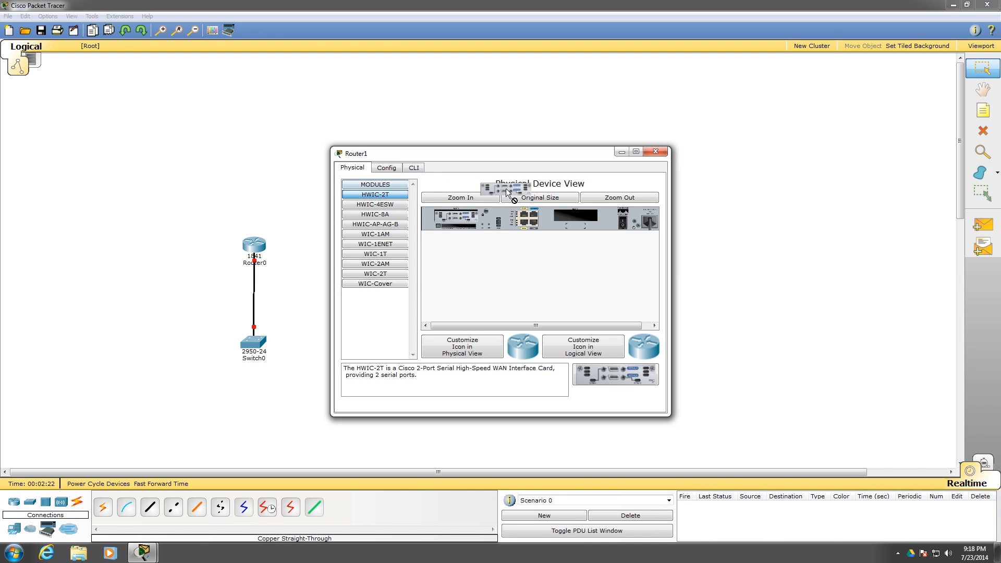
{"action": "left_click_drag", "start_coordinate": [577, 222], "coordinate": [578, 222]}
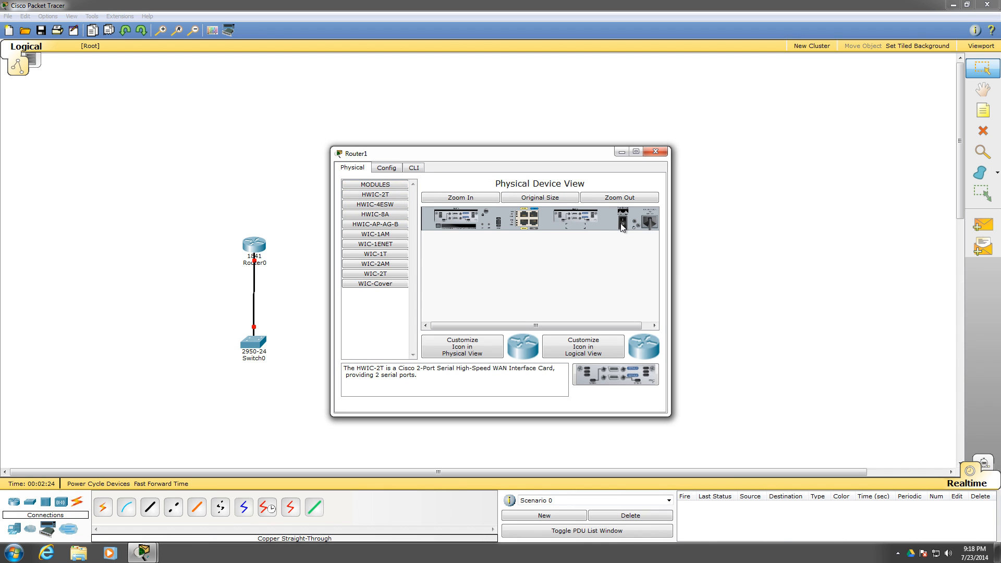
{"action": "left_click", "coordinate": [656, 152]}
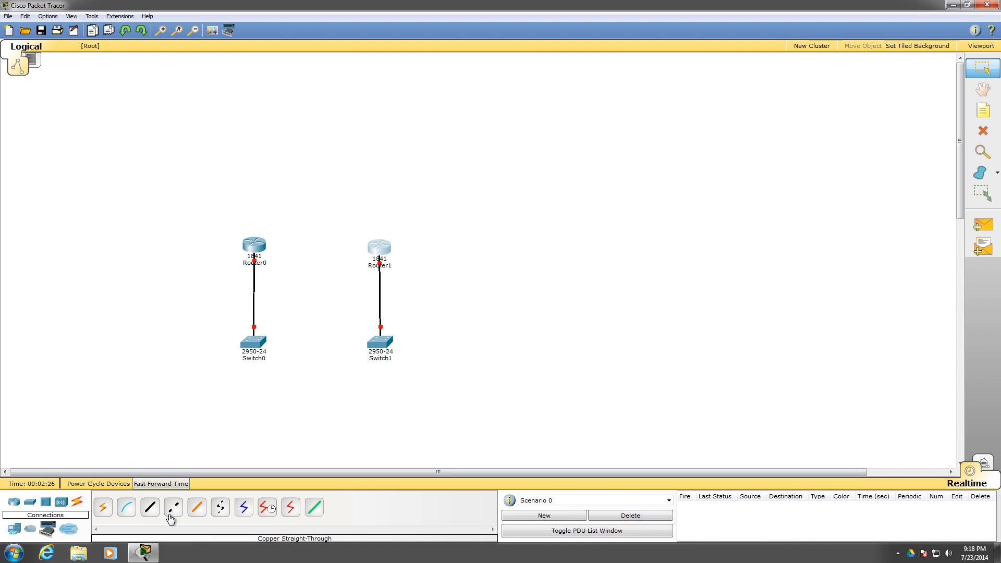
- Connect Router0's Serial0/0/0 to Router1's Serial0/0/1 with a Serial DCE cable, and align Router1 level with Router0
{"action": "left_click", "coordinate": [267, 508]}
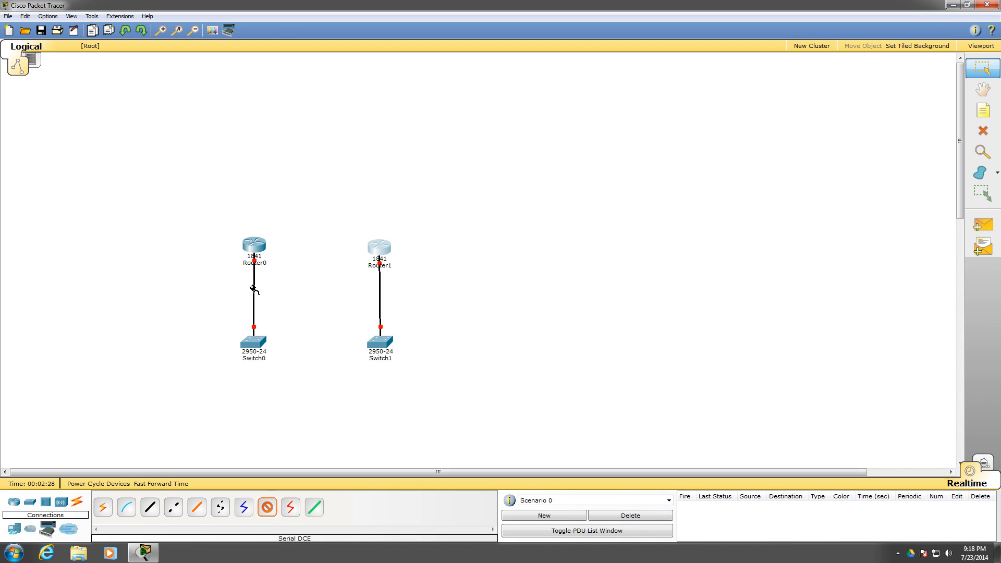
{"action": "left_click", "coordinate": [255, 249]}
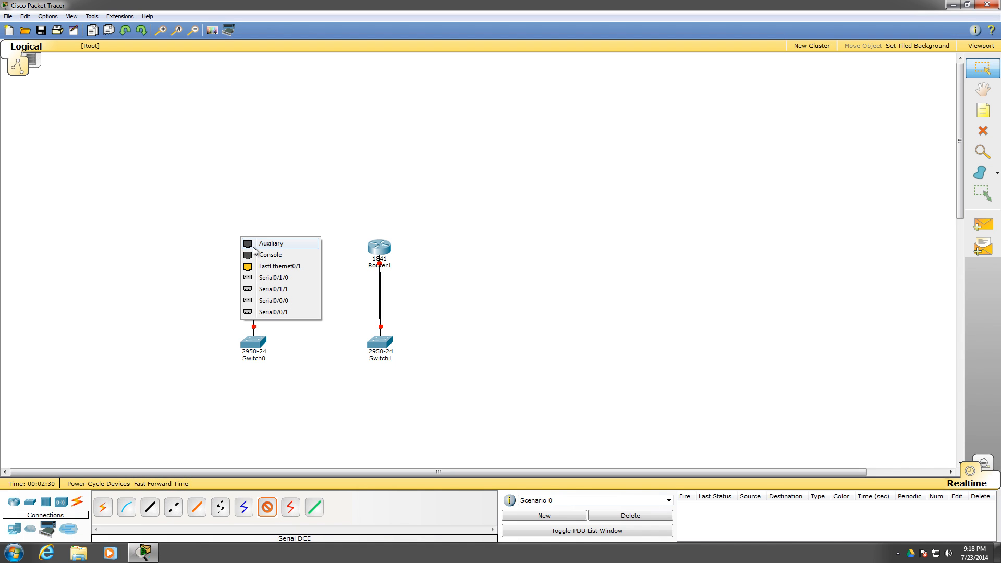
{"action": "left_click", "coordinate": [278, 300]}
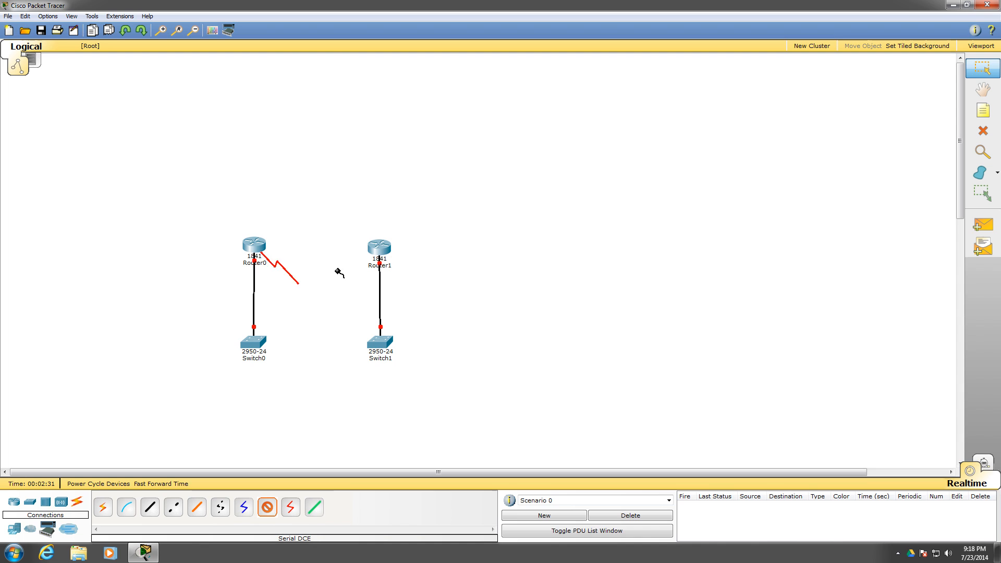
{"action": "left_click", "coordinate": [379, 247]}
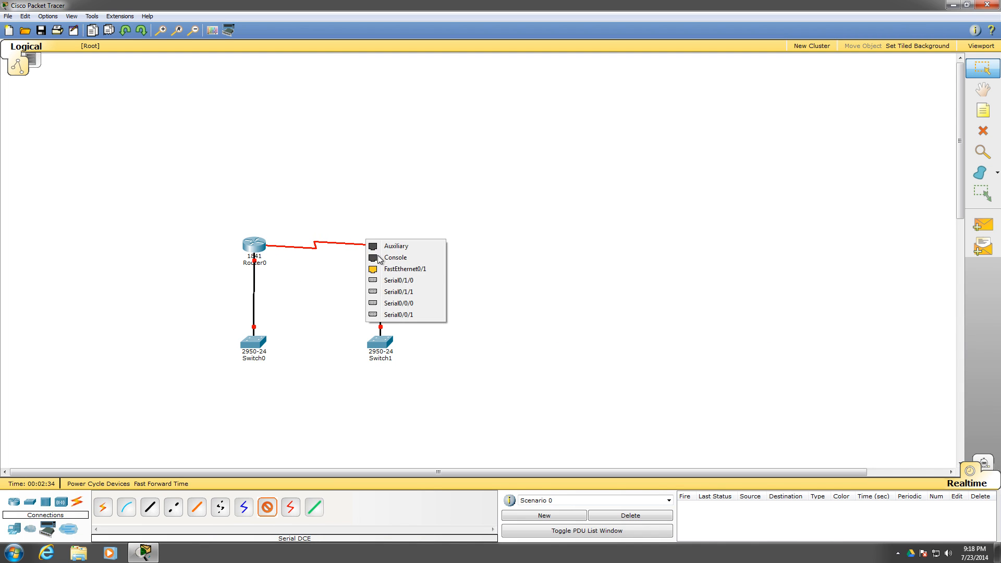
{"action": "left_click", "coordinate": [376, 315]}
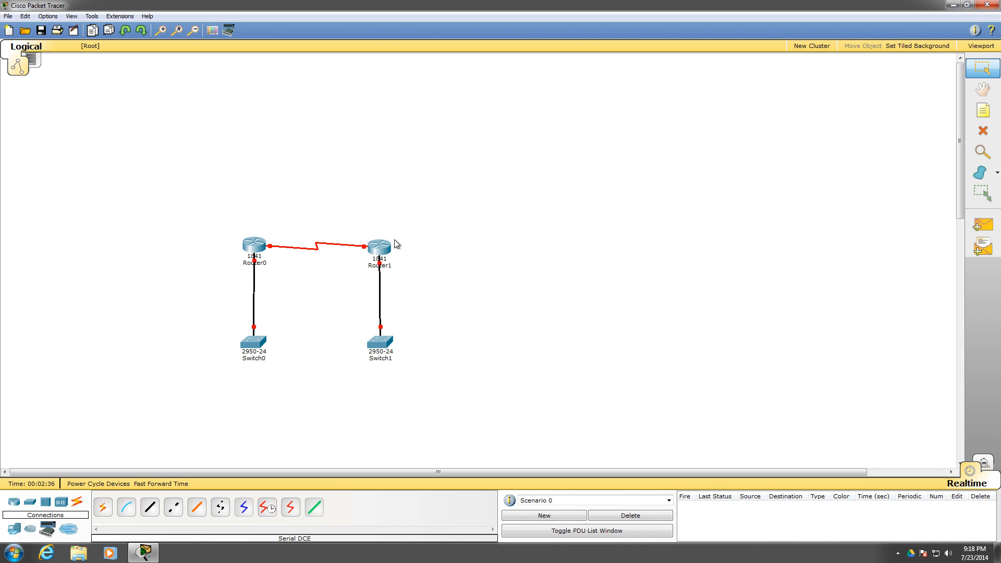
{"action": "left_click_drag", "start_coordinate": [382, 248], "coordinate": [384, 245]}
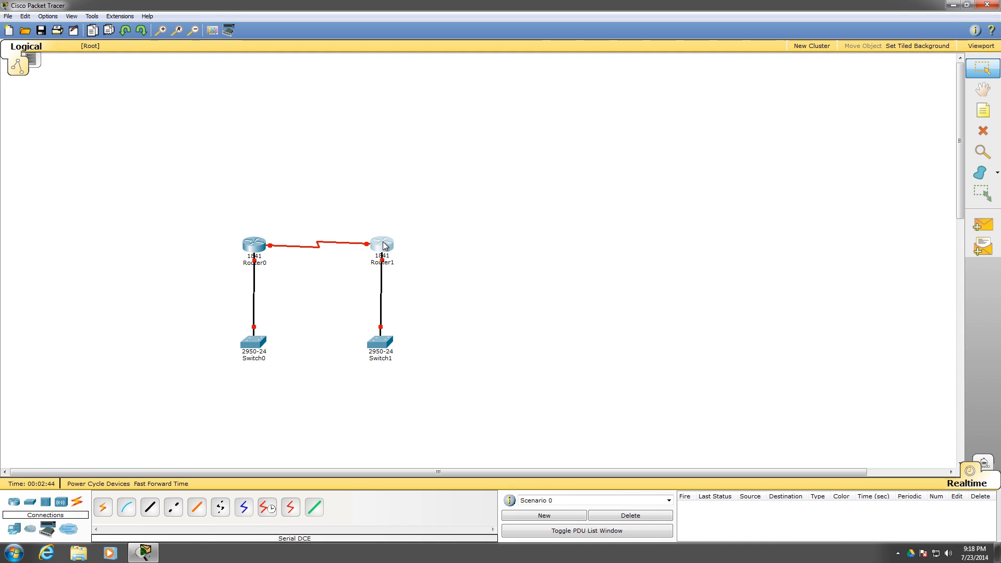
- Add two generic PCs, one below and left of Switch0 and the other below and right of Switch1
{"action": "left_click", "coordinate": [14, 531]}
{"action": "left_click", "coordinate": [102, 507]}
{"action": "left_click", "coordinate": [192, 388]}
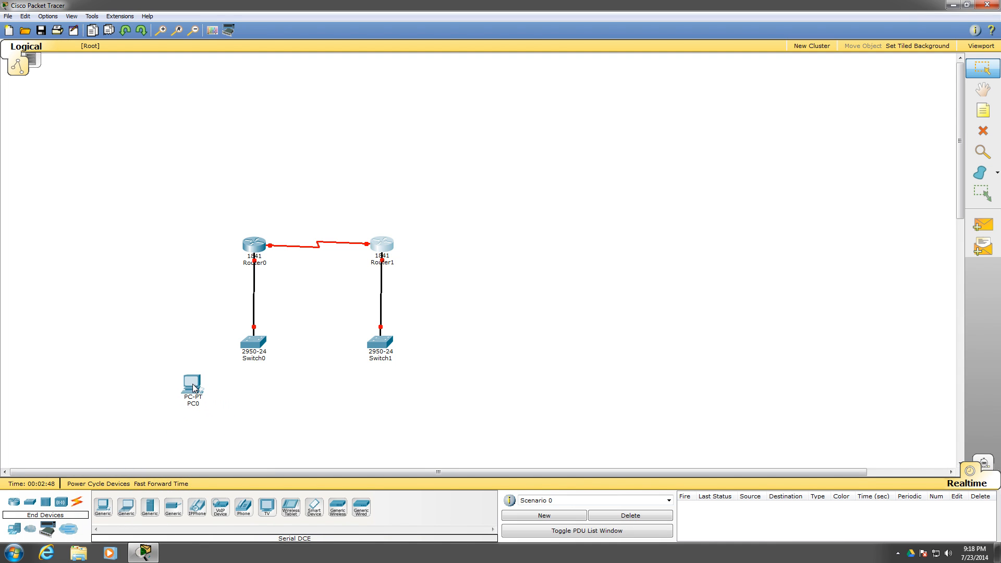
{"action": "left_click_drag", "start_coordinate": [102, 510], "coordinate": [443, 406]}
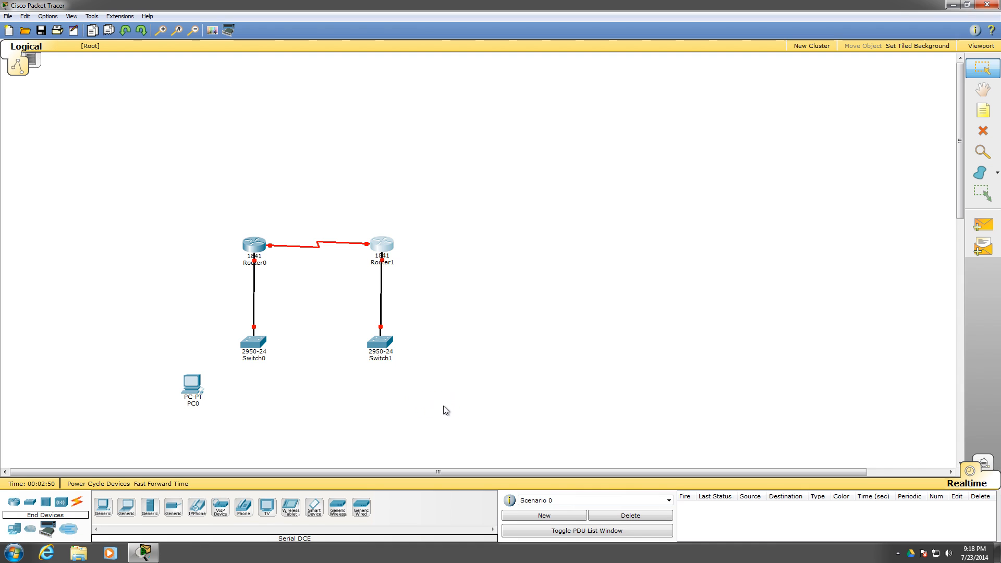
- Connect PC0 to Switch0 with a Copper Straight-Through cable
{"action": "left_click", "coordinate": [188, 385]}
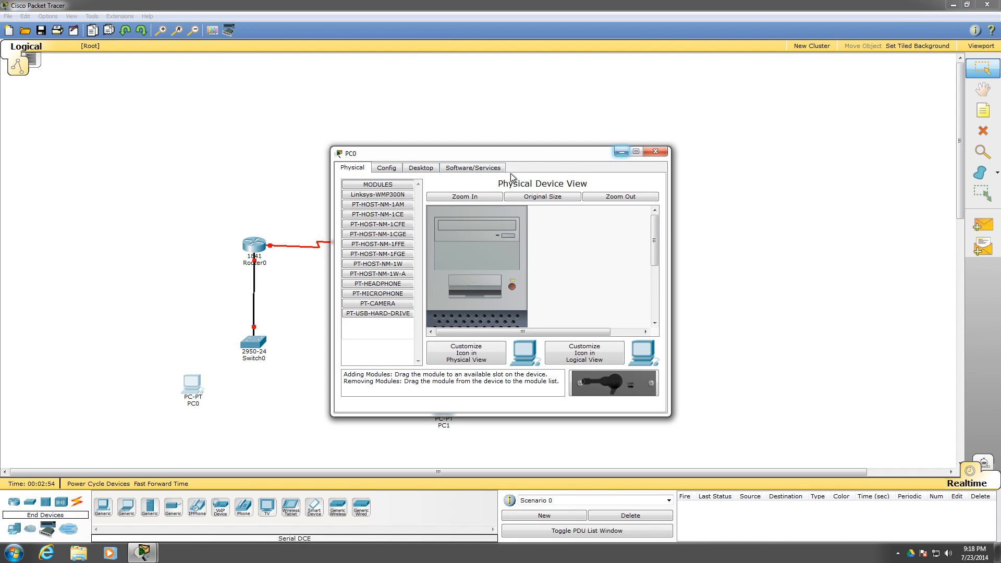
{"action": "left_click", "coordinate": [656, 151]}
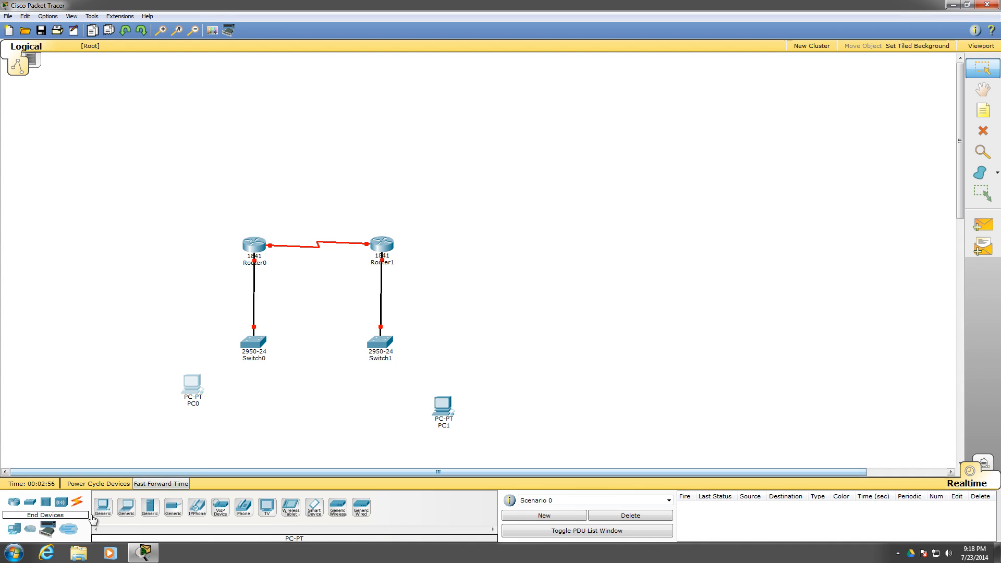
{"action": "left_click", "coordinate": [76, 503]}
{"action": "left_click", "coordinate": [150, 507]}
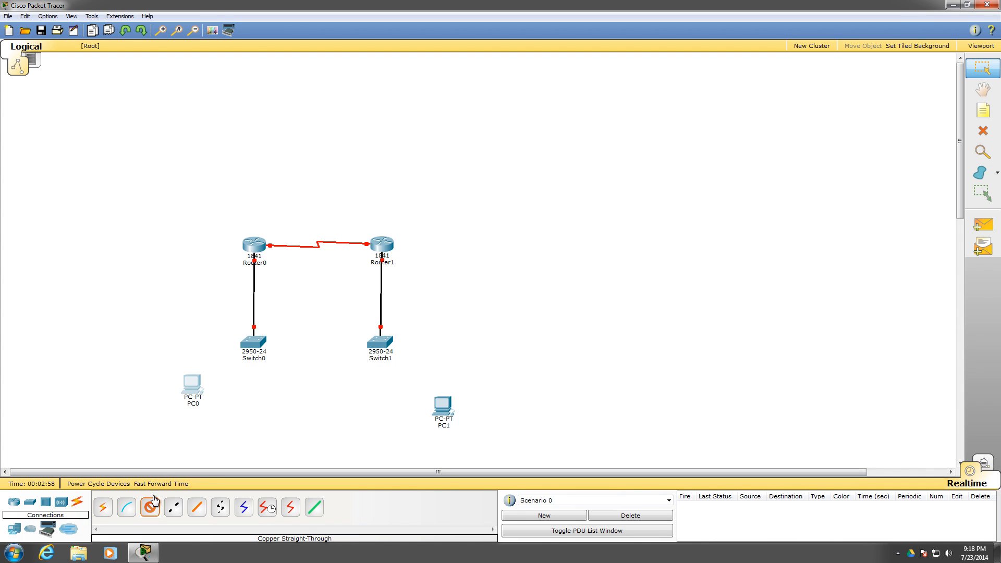
{"action": "left_click", "coordinate": [187, 385]}
{"action": "left_click", "coordinate": [219, 393]}
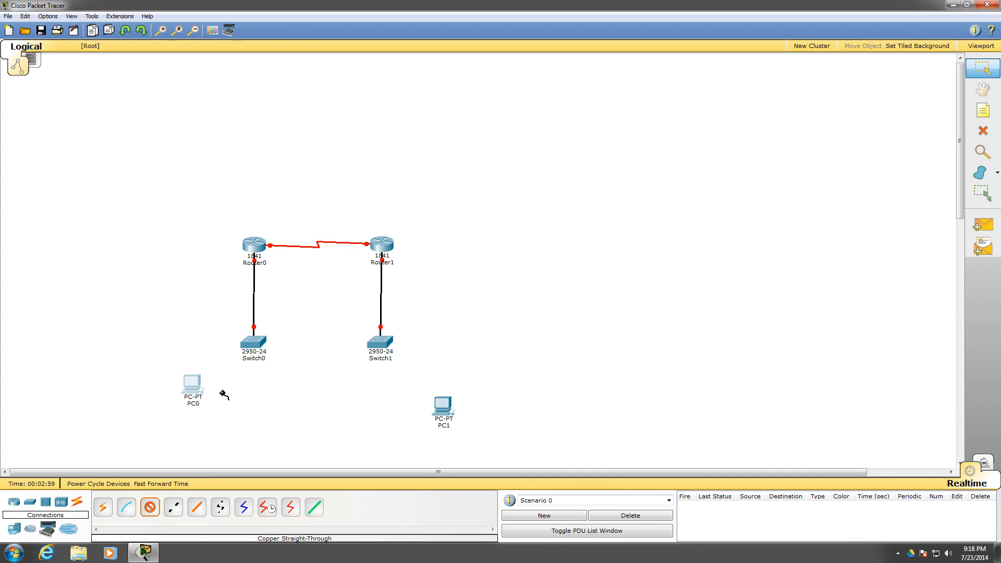
{"action": "left_click", "coordinate": [254, 344]}
{"action": "left_click", "coordinate": [318, 302]}
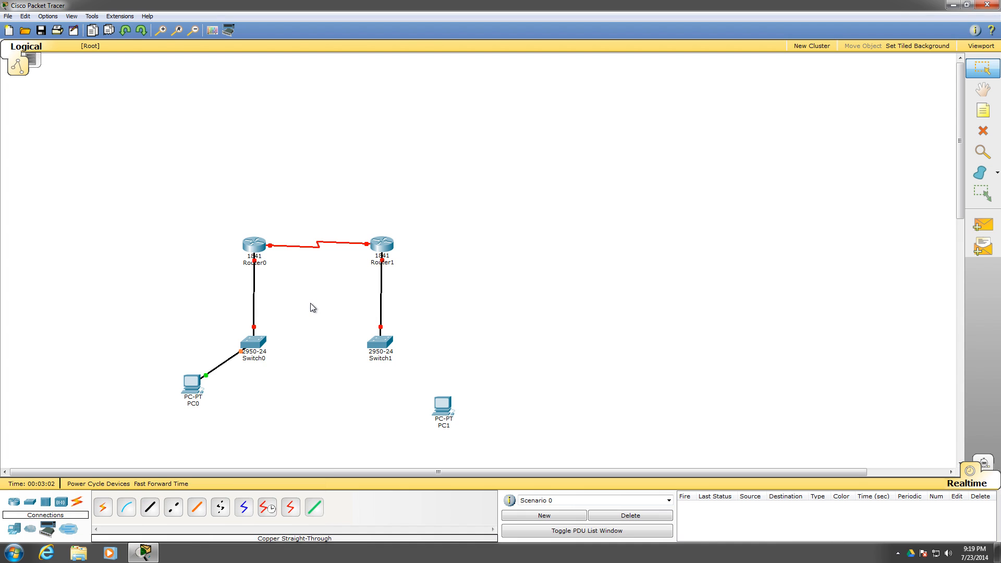
- Connect Switch1 to PC1 with a Copper Straight-Through cable
{"action": "left_click", "coordinate": [150, 506]}
{"action": "left_click", "coordinate": [379, 346]}
{"action": "left_click", "coordinate": [389, 304]}
{"action": "left_click", "coordinate": [445, 411]}
{"action": "left_click", "coordinate": [454, 415]}
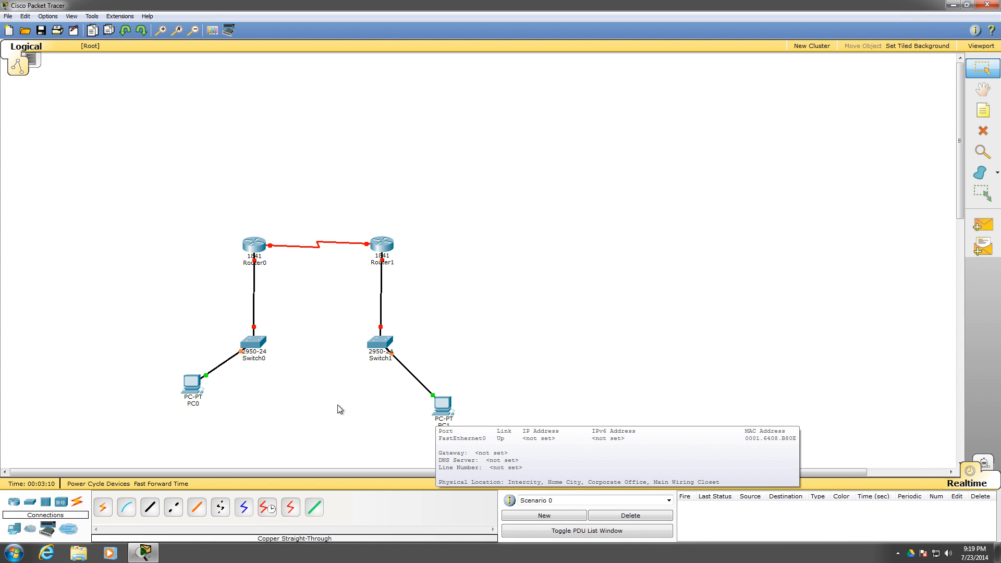
- Give PC0 the static IP address 192.168.50.1, subnet mask 255.255.255.0 and default gateway 192.168.50.250
{"action": "left_click", "coordinate": [188, 380]}
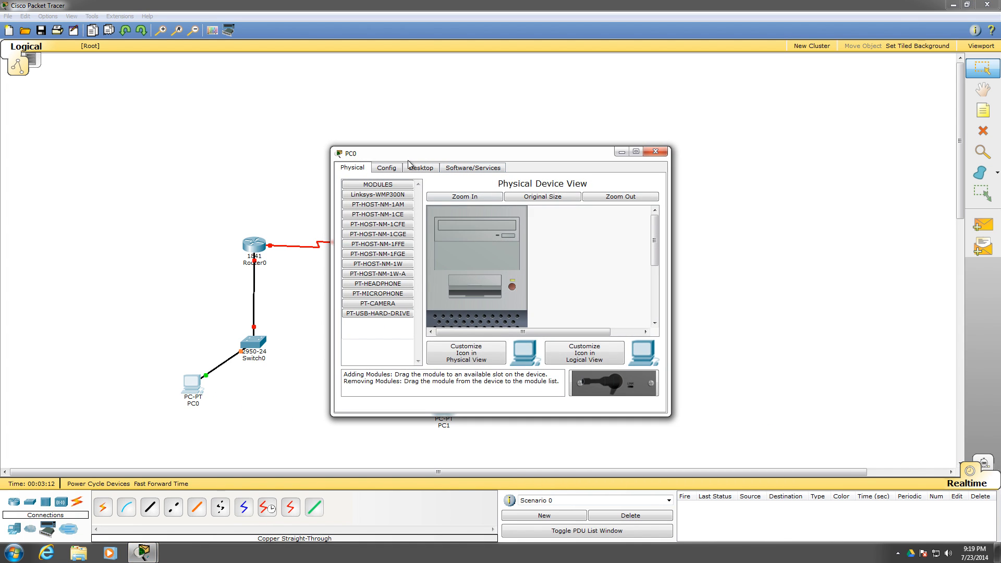
{"action": "left_click", "coordinate": [412, 167]}
{"action": "left_click", "coordinate": [380, 212]}
{"action": "left_click", "coordinate": [436, 234]}
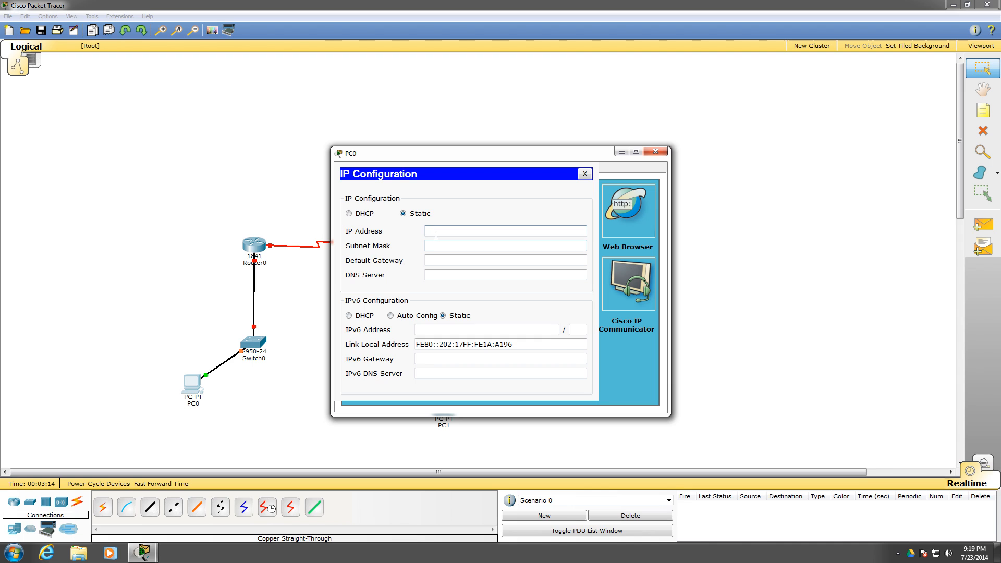
{"action": "type", "text": "192.168.50.1"}
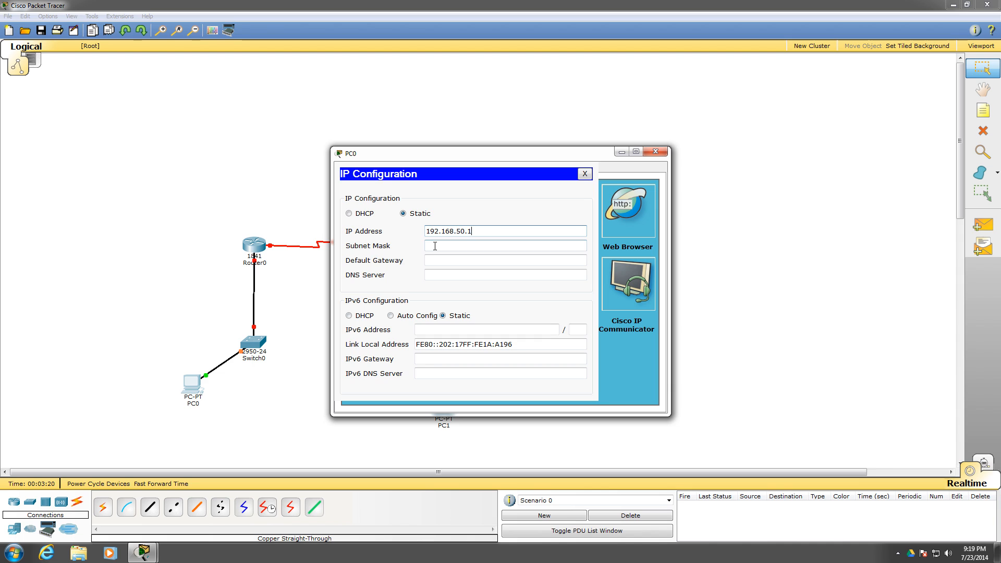
{"action": "left_click", "coordinate": [435, 246]}
{"action": "left_click", "coordinate": [440, 260]}
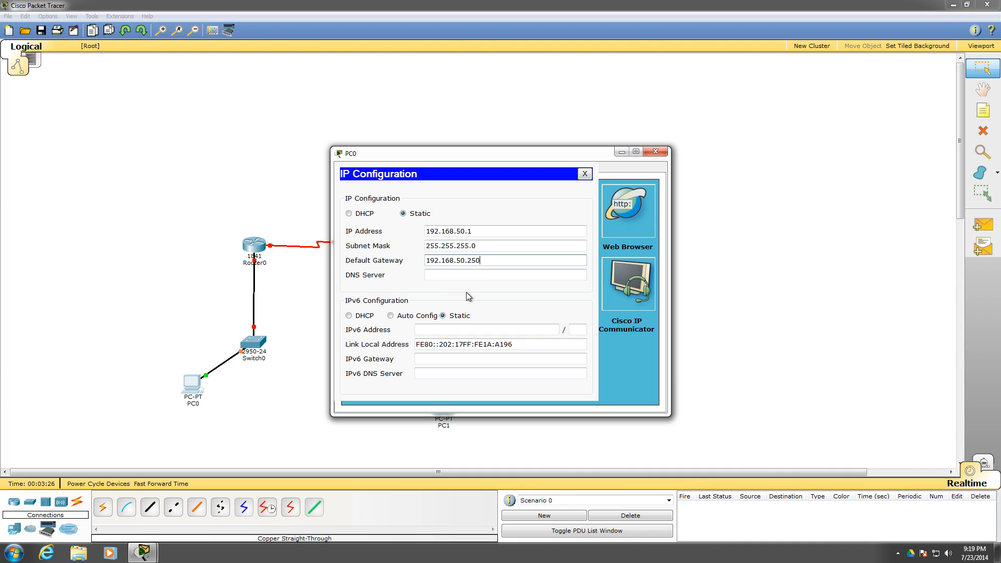
{"action": "left_click", "coordinate": [470, 276]}
{"action": "left_click", "coordinate": [655, 151]}
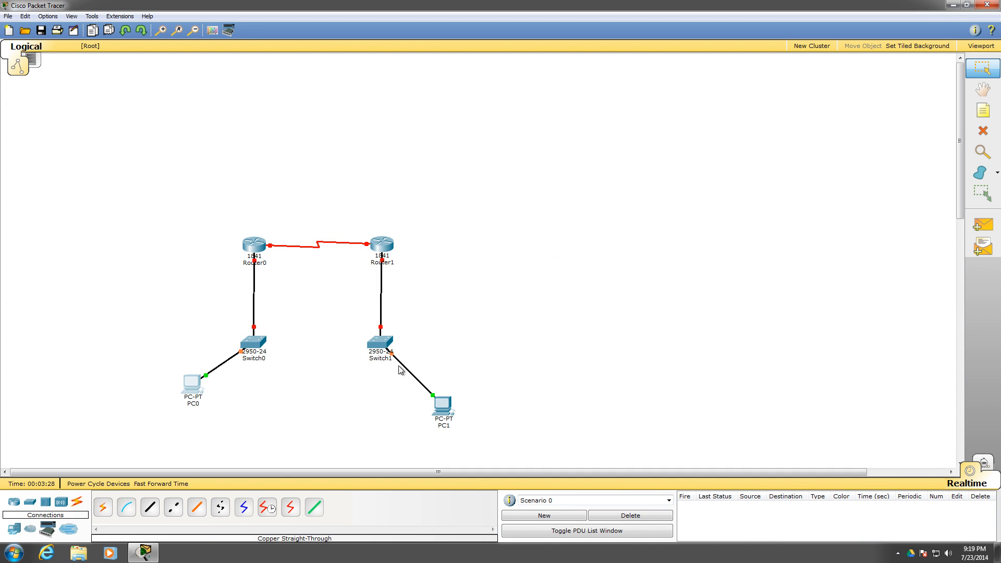
- Give PC1 the static IP address 172.16.70.65, subnet mask 255.255.255.0 and default gateway 172.16.70.250
{"action": "left_click", "coordinate": [436, 412]}
{"action": "left_click", "coordinate": [421, 168]}
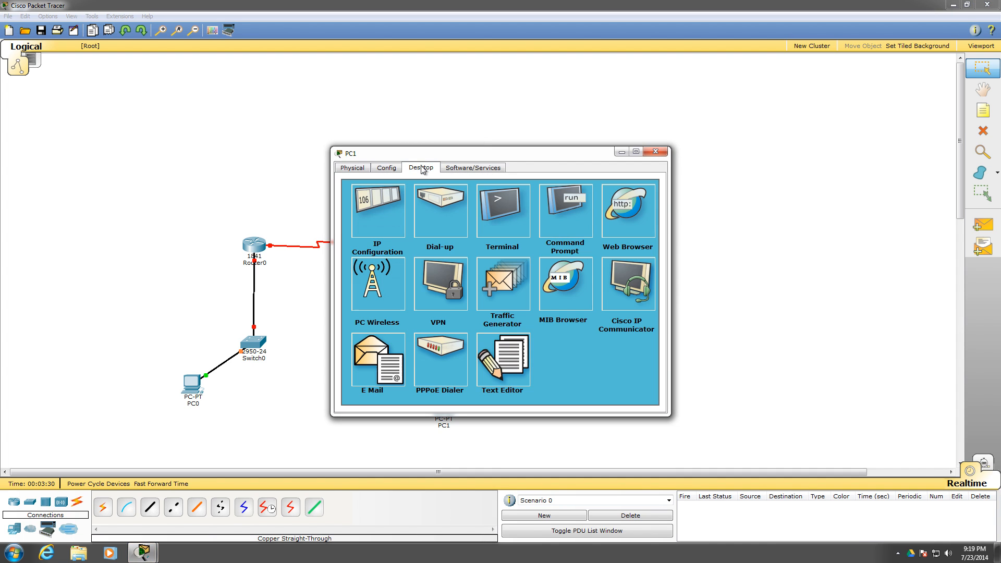
{"action": "left_click", "coordinate": [379, 224]}
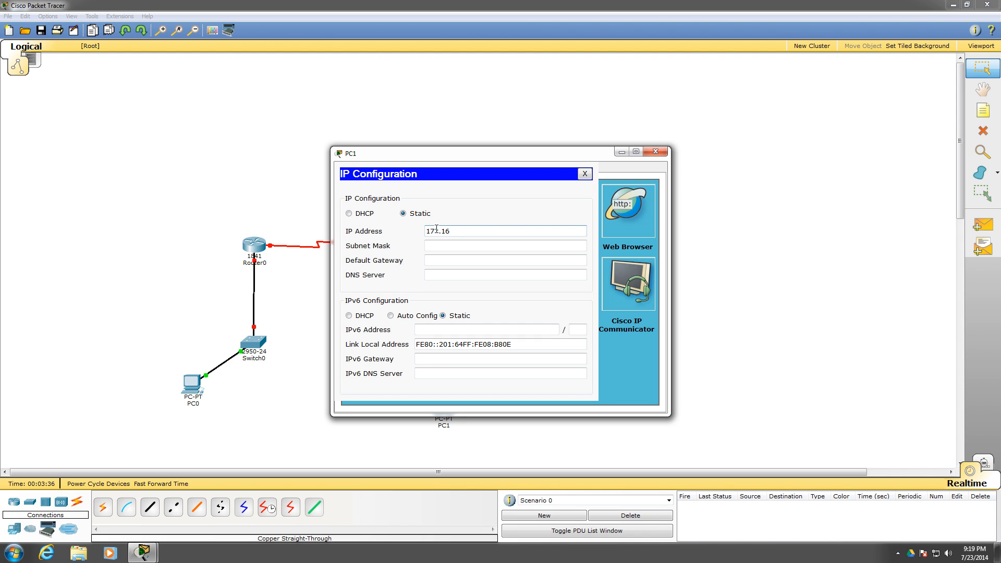
{"action": "type", "text": "65"}
{"action": "left_click", "coordinate": [451, 246]}
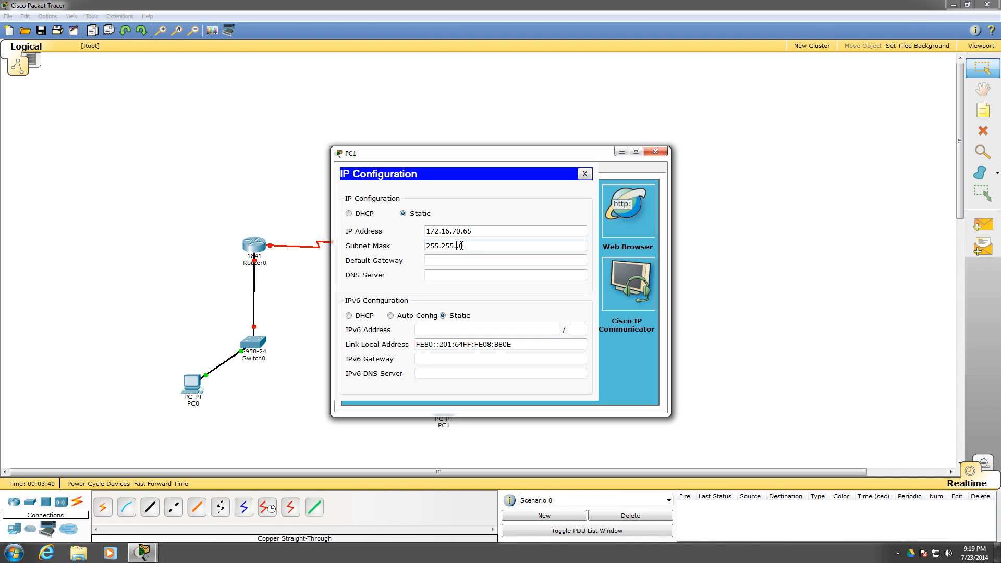
{"action": "left_click", "coordinate": [464, 260]}
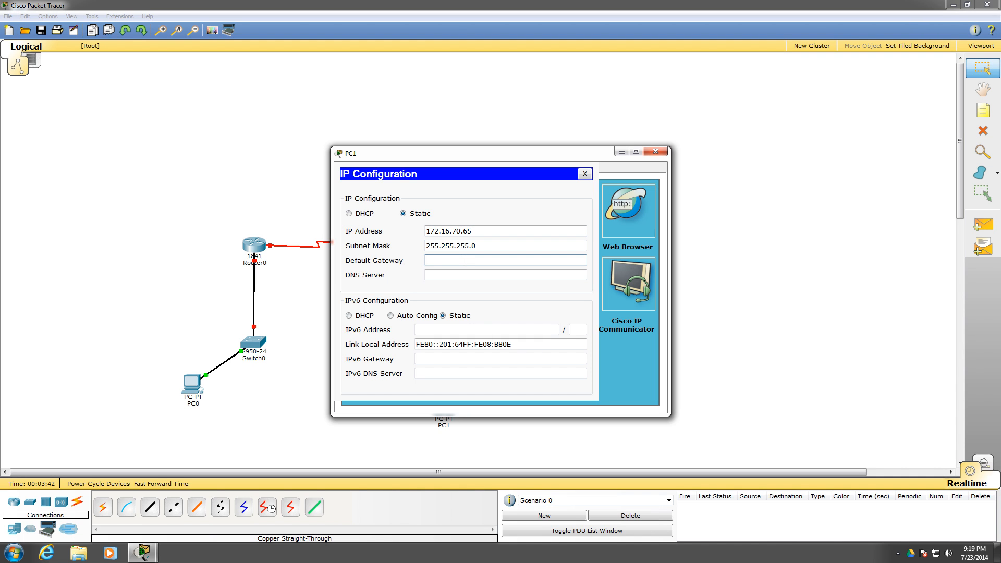
{"action": "type", "text": "172.16.70.250"}
{"action": "left_click", "coordinate": [655, 152]}
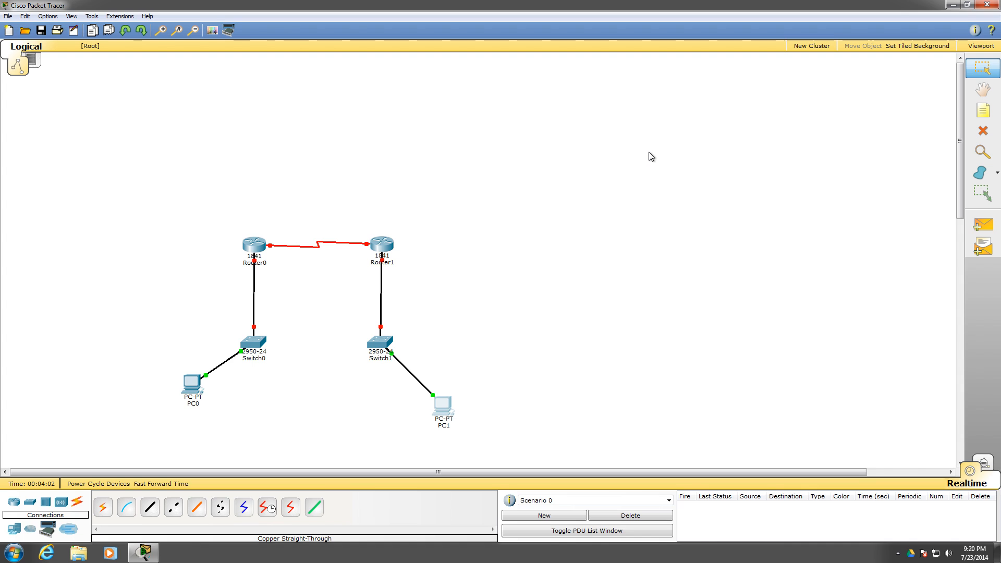
- Open Router0's command line and decline the initial configuration dialog with no
{"action": "left_click", "coordinate": [254, 245]}
{"action": "left_click_drag", "start_coordinate": [464, 152], "coordinate": [570, 96]}
{"action": "left_click", "coordinate": [521, 111]}
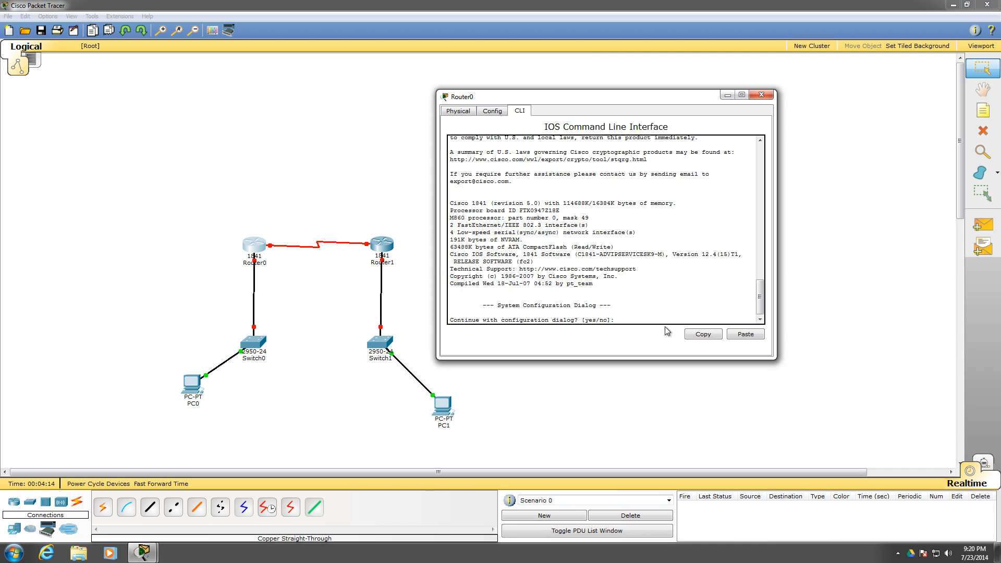
{"action": "key", "text": "Return"}
{"action": "key", "text": "Return"}
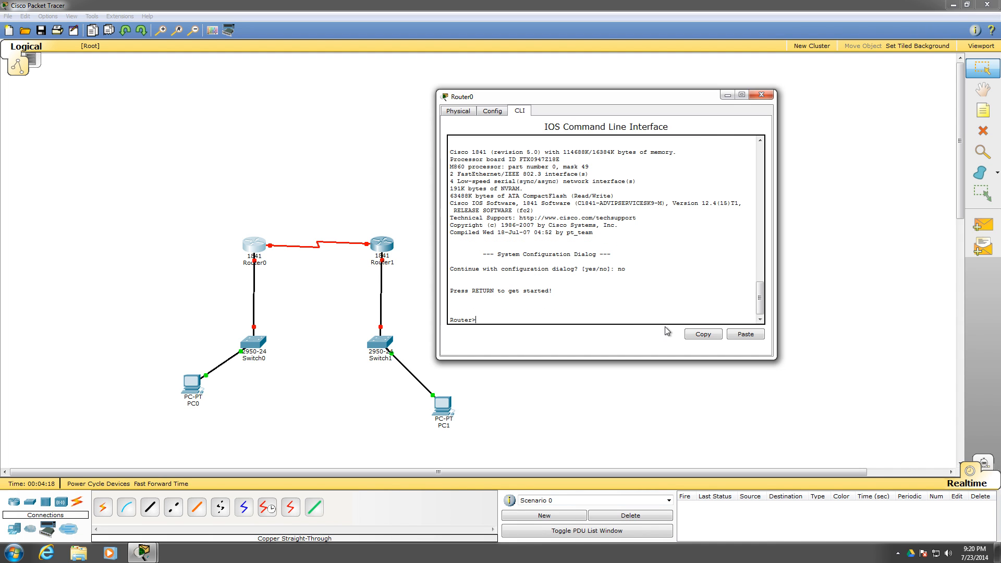
- Enter Router0's global configuration mode with enable and conf t, and set its hostname to R1
{"action": "type", "text": "enable"}
{"action": "key", "text": "Return"}
{"action": "type", "text": "conf t"}
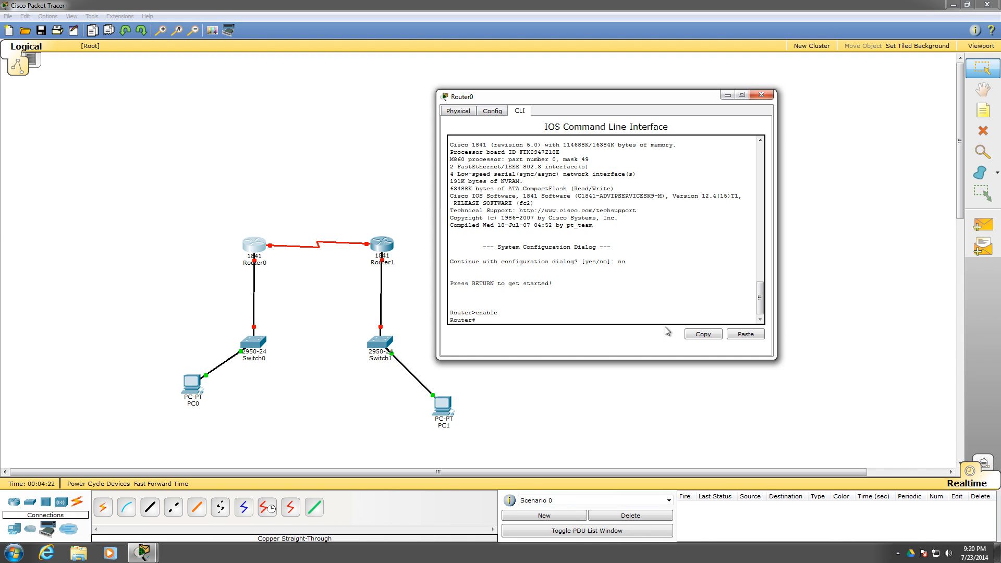
{"action": "key", "text": "Return"}
{"action": "type", "text": "hostname"}
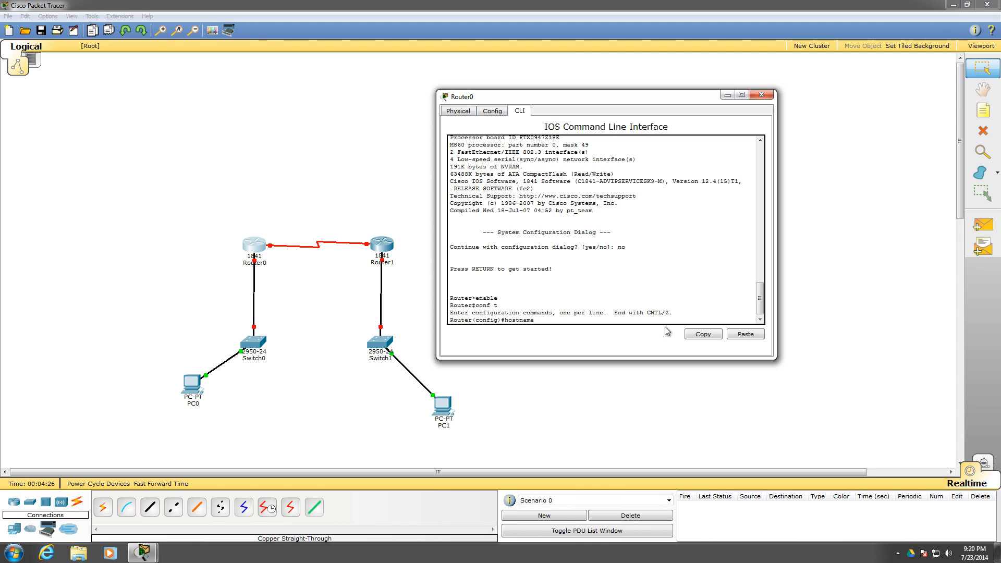
{"action": "type", "text": " R1"}
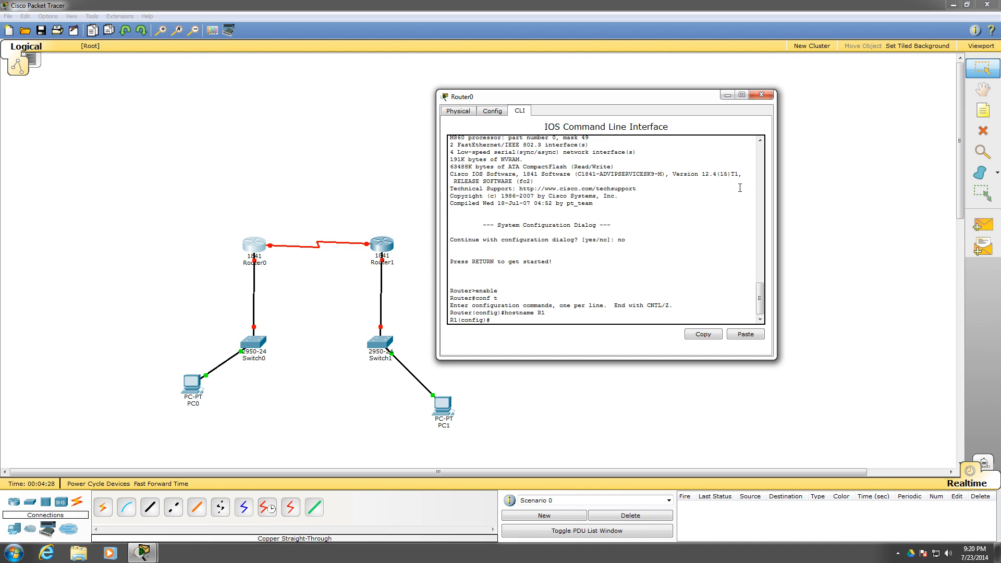
- Open Router1's command line and decline the initial configuration dialog with no
{"action": "left_click", "coordinate": [382, 245]}
{"action": "left_click", "coordinate": [382, 246]}
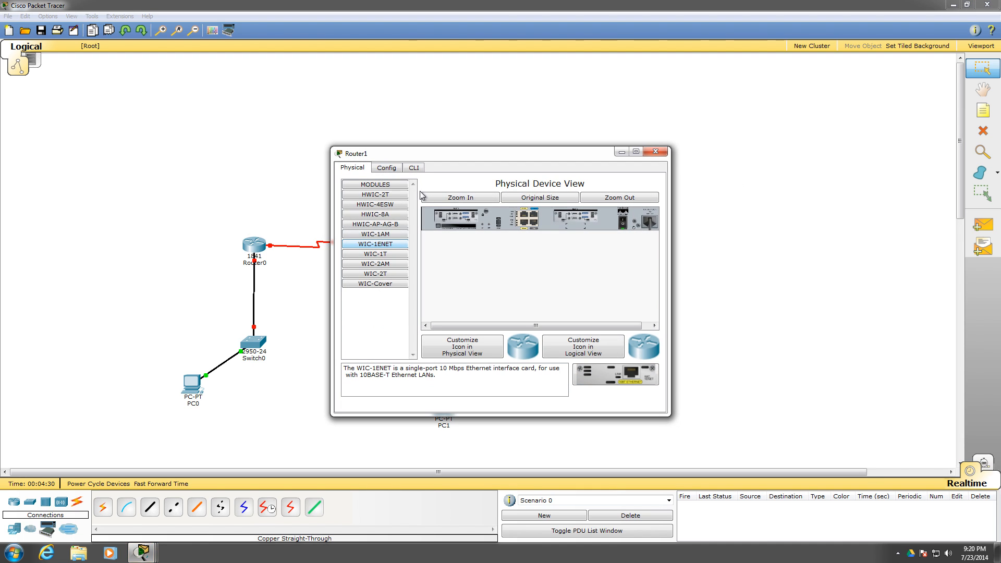
{"action": "left_click", "coordinate": [414, 169]}
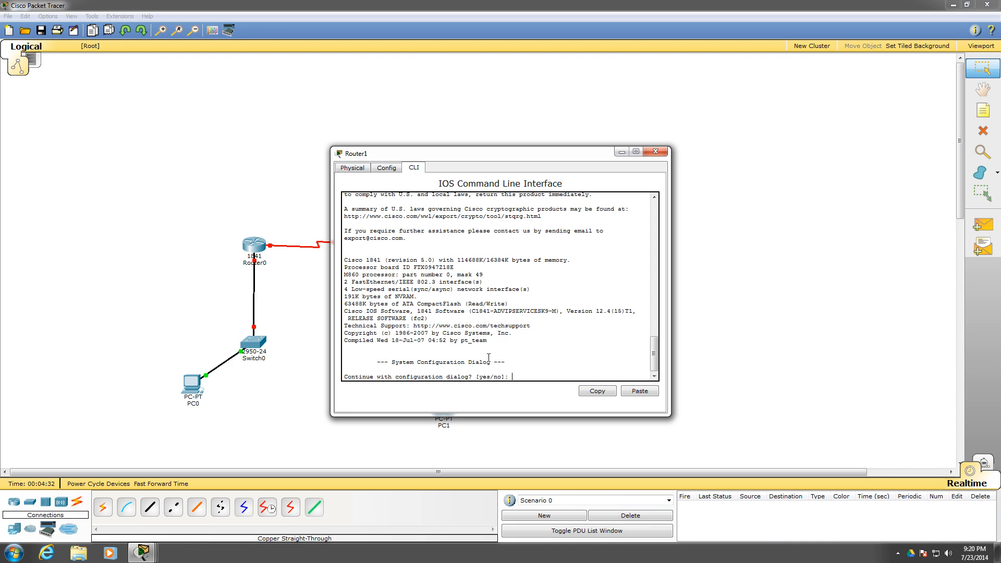
{"action": "type", "text": "no"}
{"action": "key", "text": "Return"}
{"action": "key", "text": "Return"}
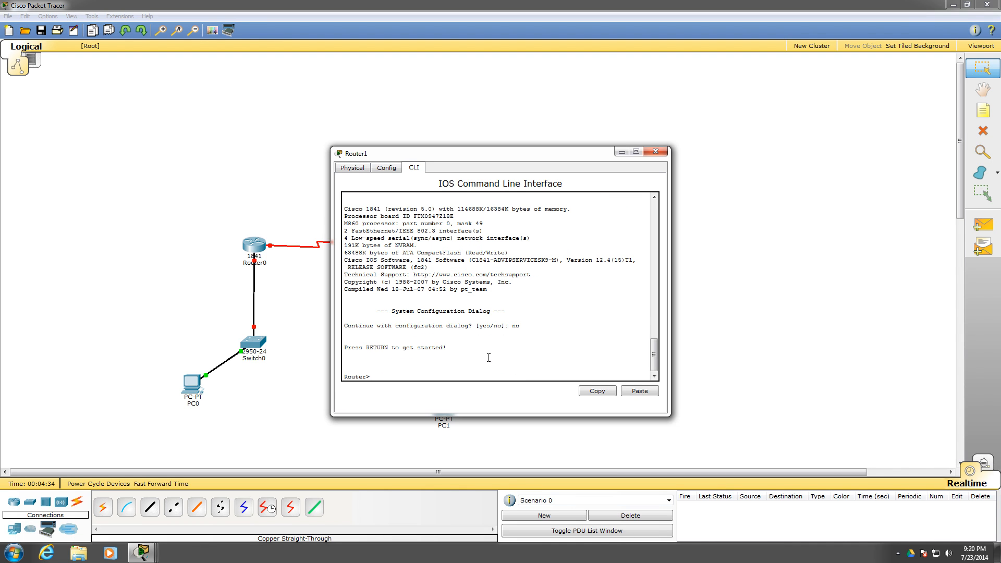
- Enter Router1's global configuration mode with enable and conf t, set its hostname to R2, and close the router's window
{"action": "type", "text": "enable"}
{"action": "key", "text": "Return"}
{"action": "type", "text": "conf t"}
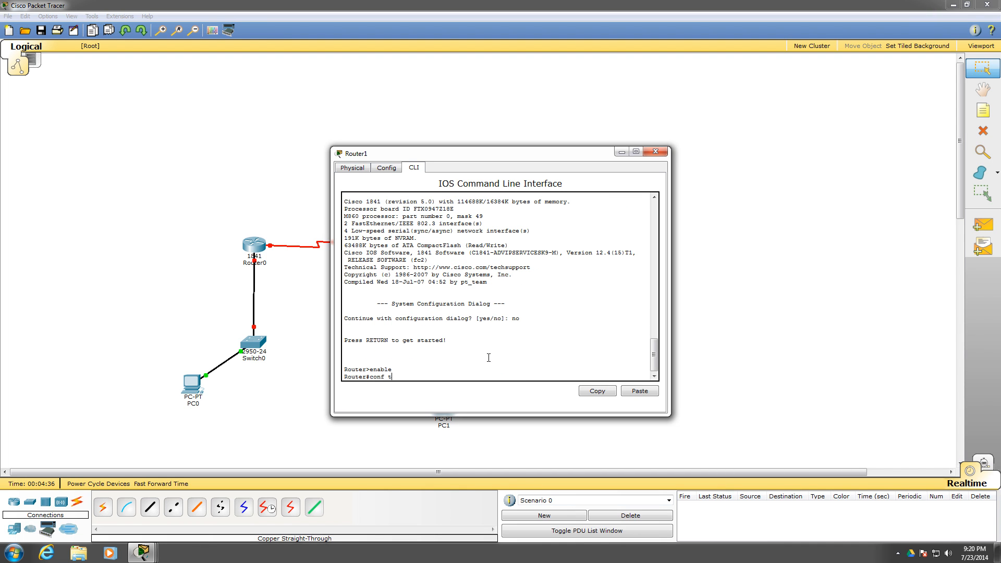
{"action": "key", "text": "Return"}
{"action": "type", "text": "hostname"}
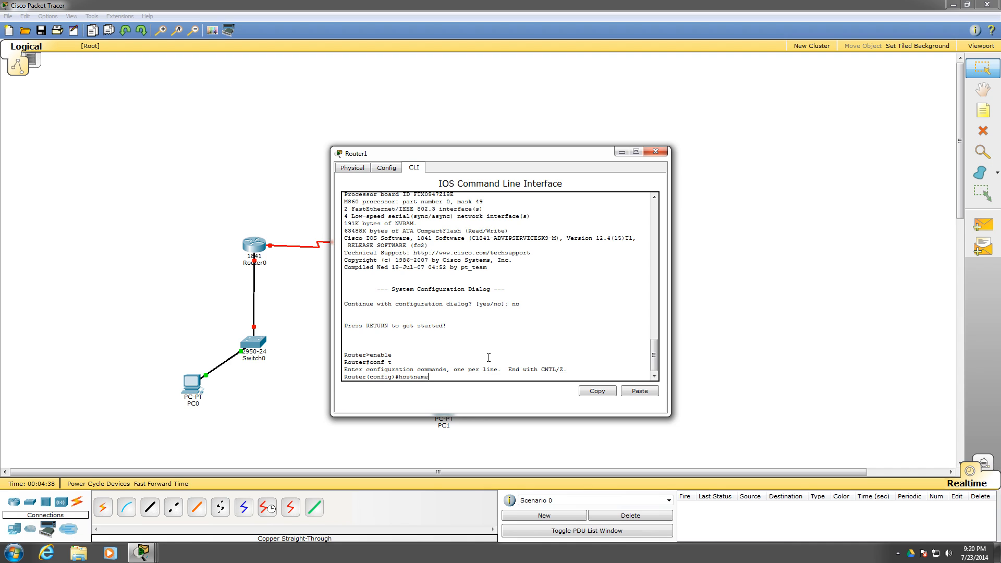
{"action": "key", "text": "Return"}
{"action": "type", "text": "hostname R2"}
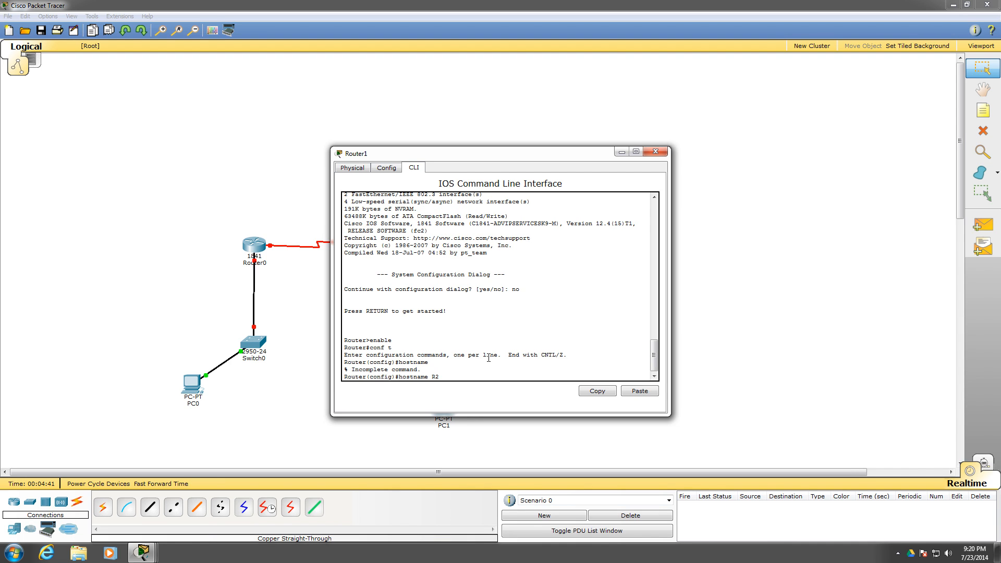
{"action": "key", "text": "Return"}
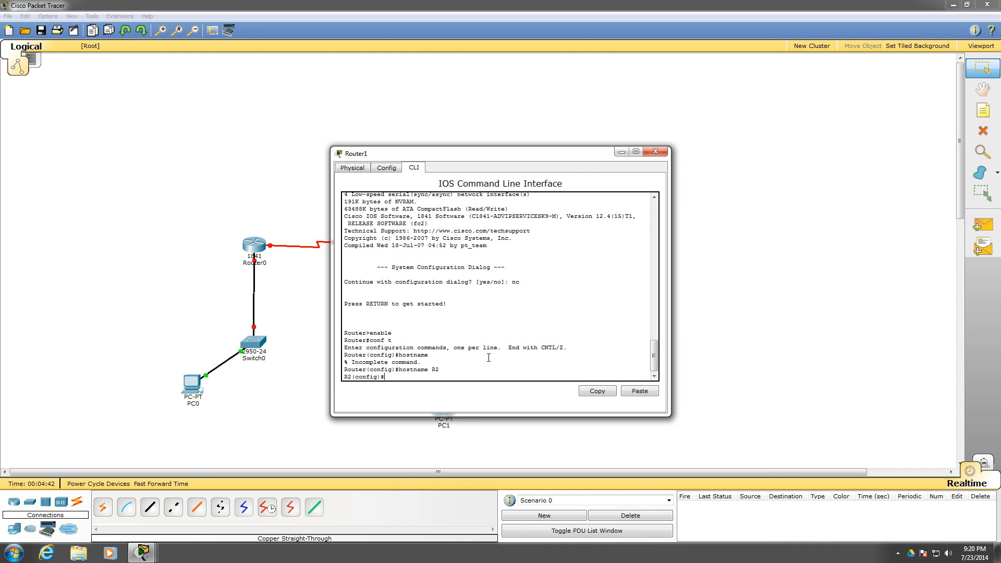
{"action": "left_click", "coordinate": [655, 151]}
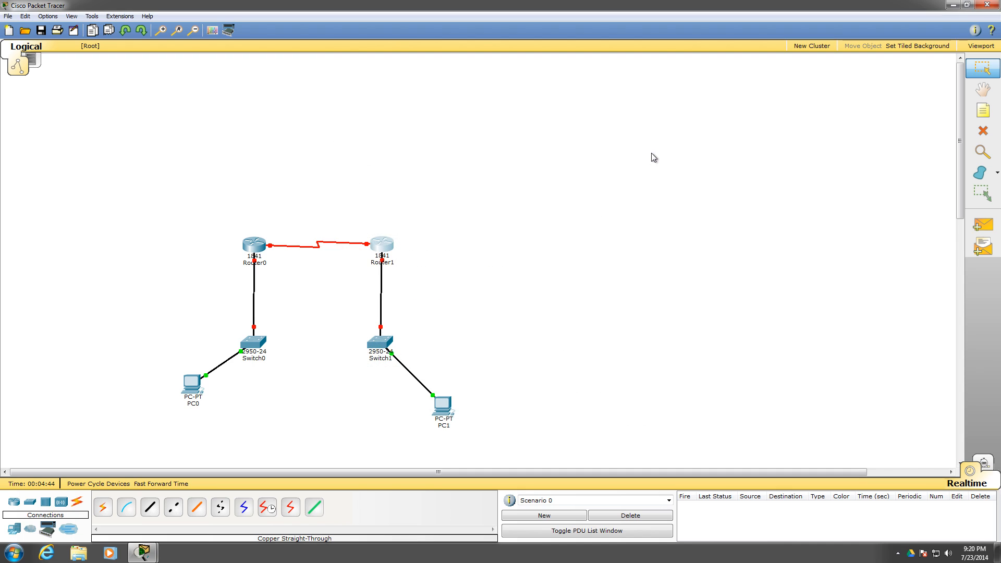
{"action": "left_click_drag", "start_coordinate": [380, 250], "coordinate": [378, 253]}
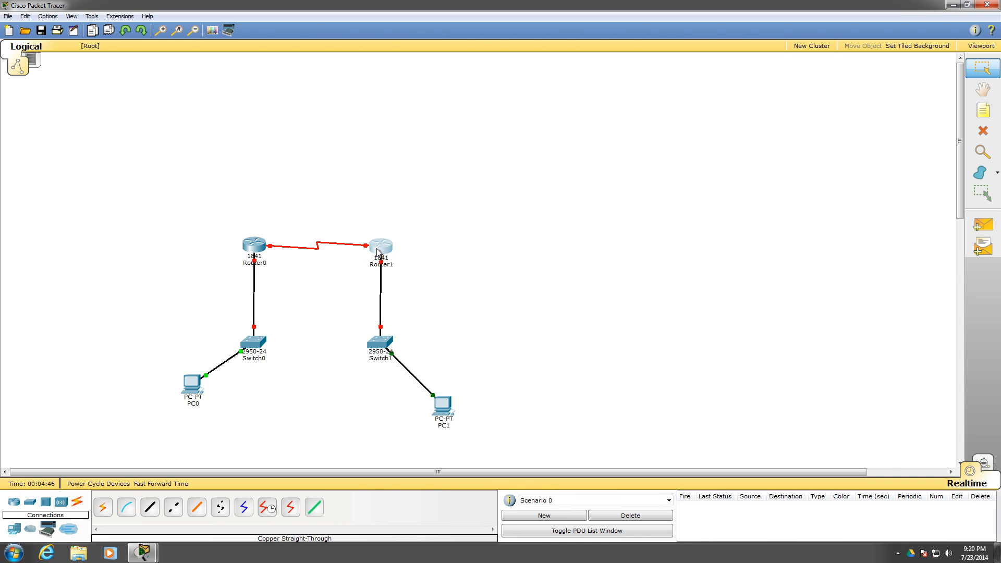
- On Router0's command line, enter interface fastEthernet 0/0 and assign it IP address 192.168.50.250 with mask 255.255.255.0
{"action": "left_click", "coordinate": [250, 243]}
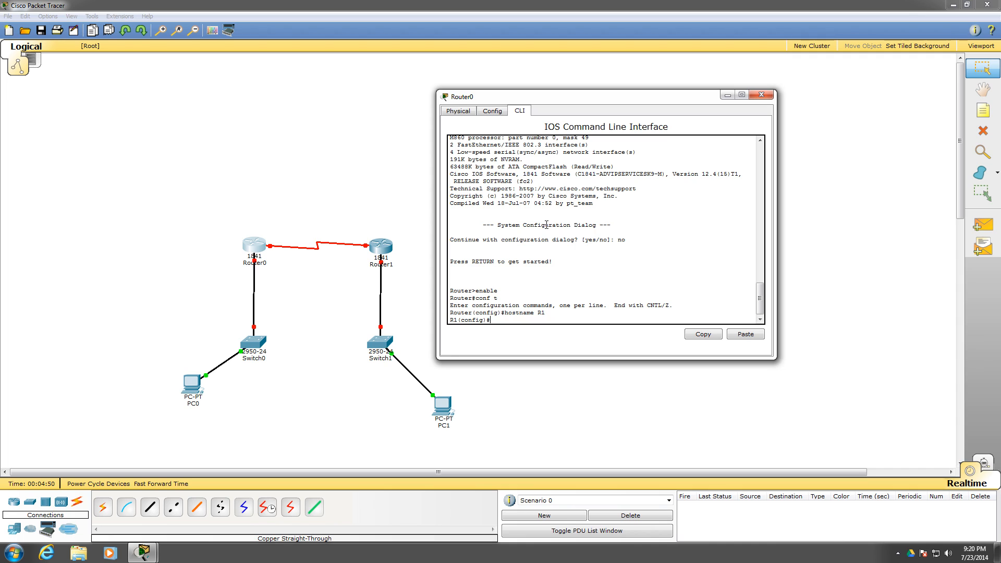
{"action": "type", "text": "interface fa"}
{"action": "key", "text": "Tab"}
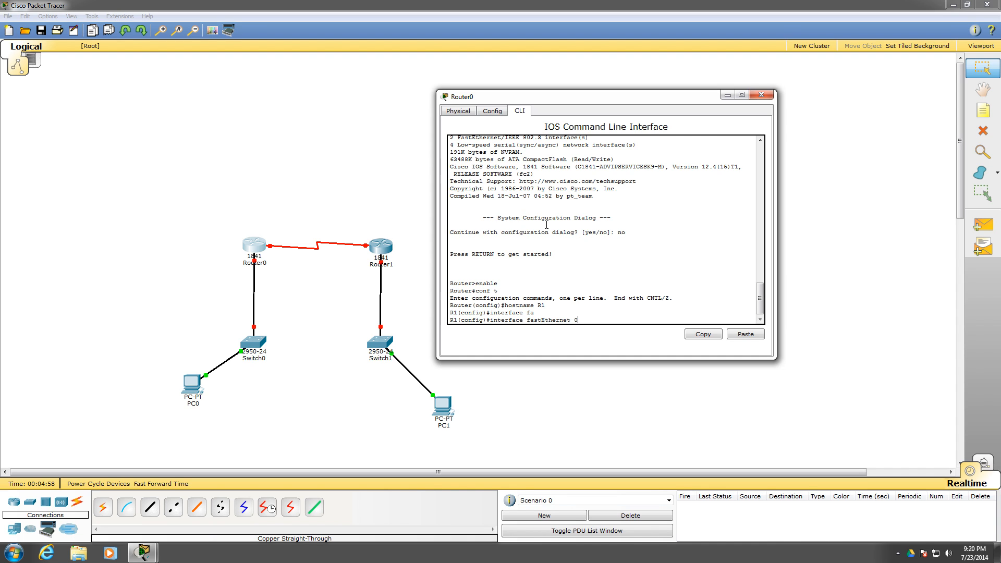
{"action": "type", "text": "0/0"}
{"action": "key", "text": "Return"}
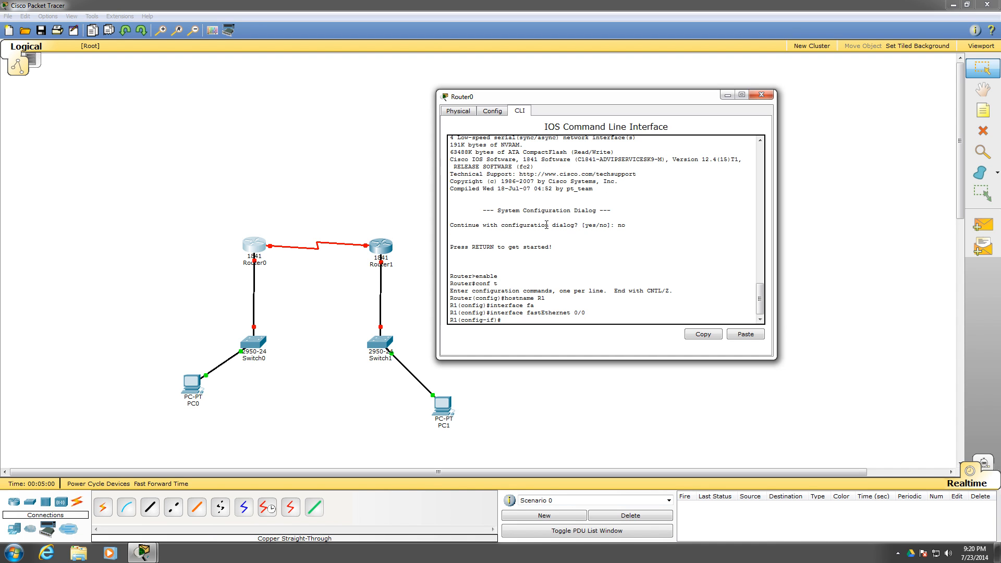
{"action": "type", "text": "ip address 192.168.50.250 255.255.255.0"}
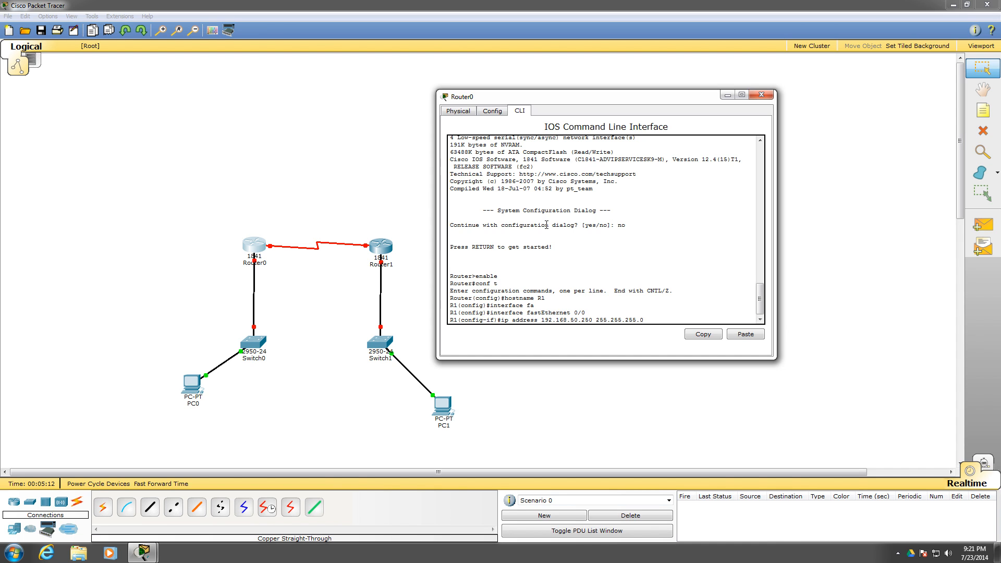
{"action": "key", "text": "Return"}
- Enable R1's fastEthernet 0/0 interface with no shut and exit to global configuration mode
{"action": "type", "text": "no shut"}
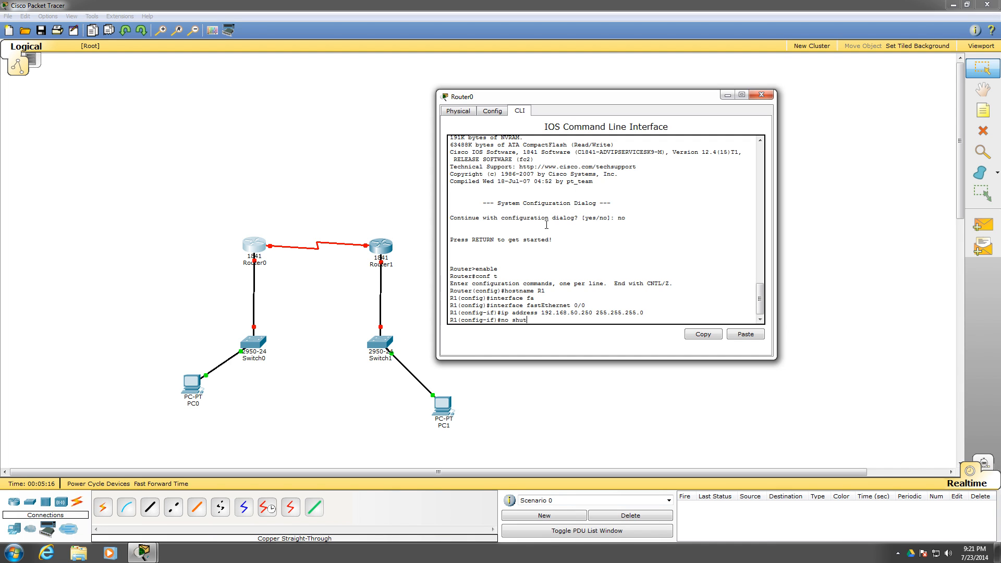
{"action": "key", "text": "Return"}
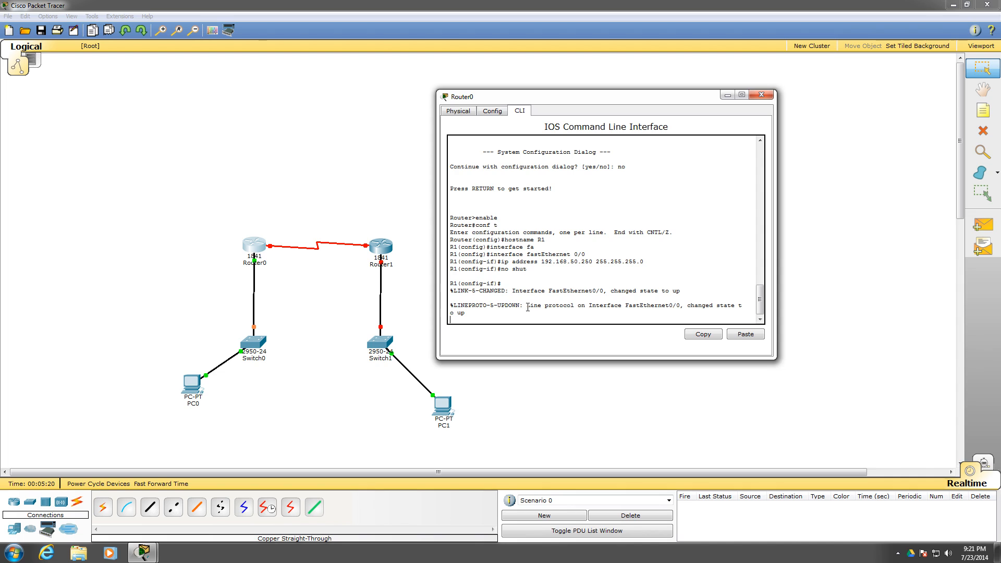
{"action": "left_click_drag", "start_coordinate": [528, 306], "coordinate": [536, 313]}
{"action": "left_click", "coordinate": [510, 317]}
{"action": "key", "text": "Return"}
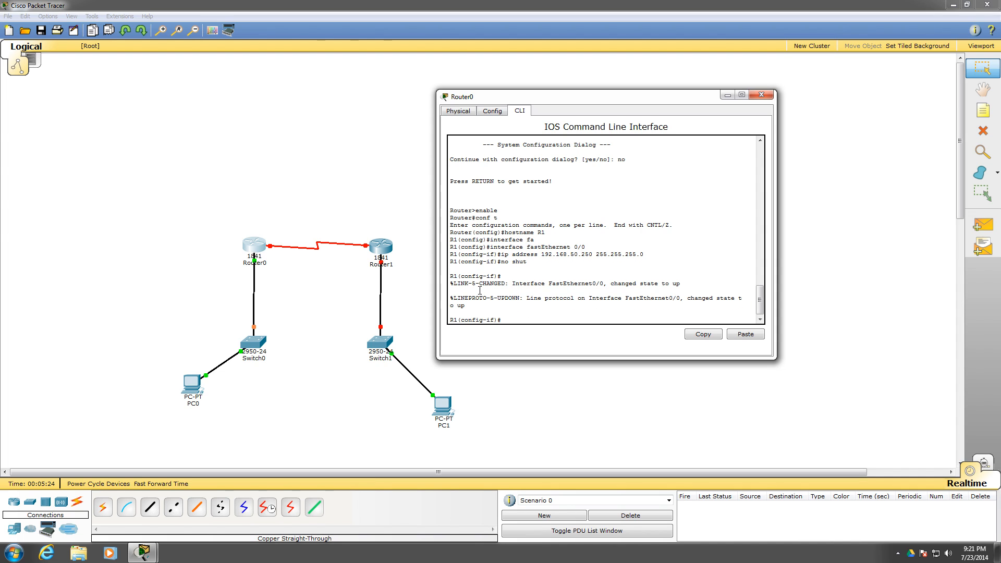
{"action": "type", "text": "exit"}
{"action": "key", "text": "Return"}
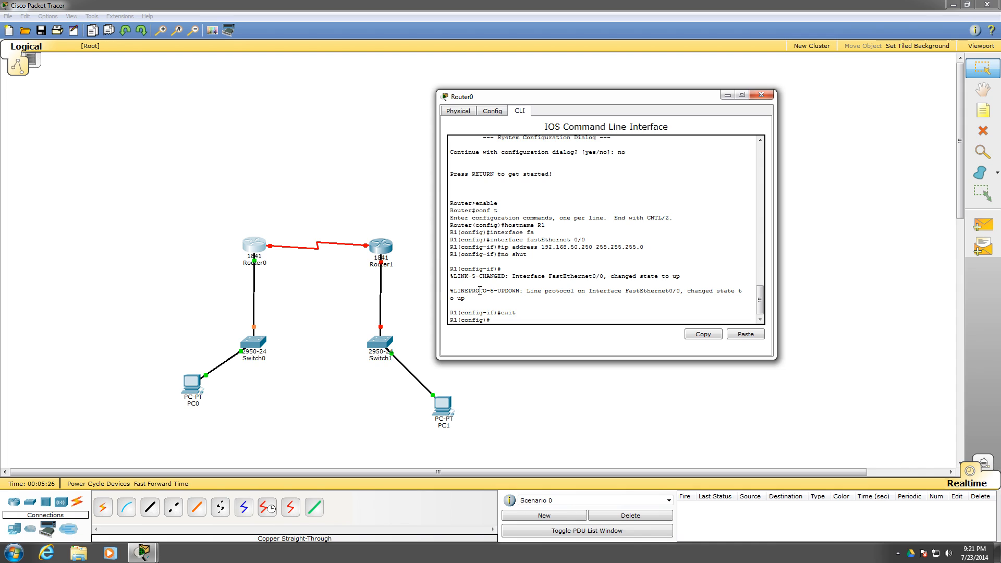
- Enter R1's interface serial 0/0/0 and assign it IP address 10.10.110.1 with mask 255.255.255.0
{"action": "type", "text": "inter"}
{"action": "key", "text": "Tab"}
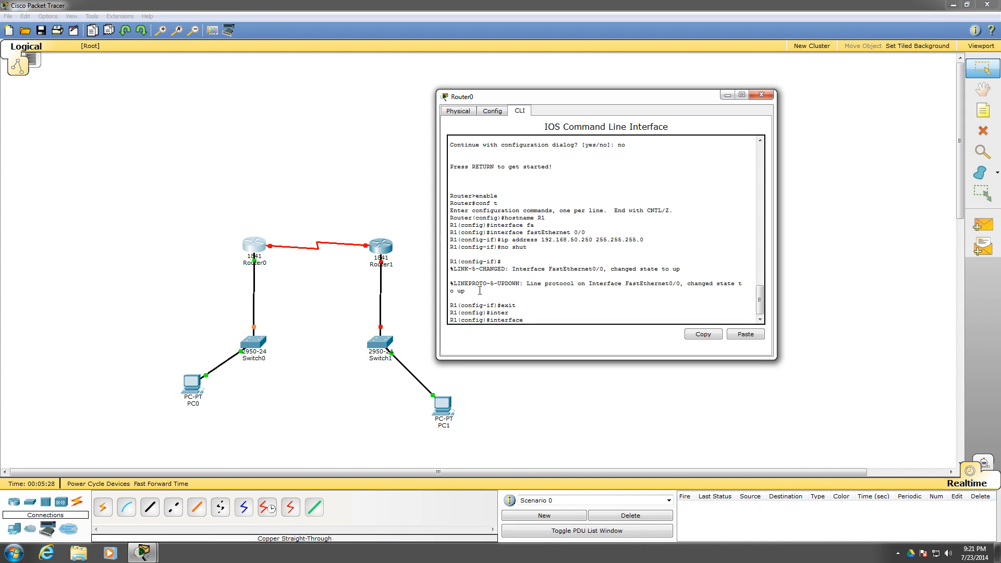
{"action": "type", "text": "ser"}
{"action": "key", "text": "Tab"}
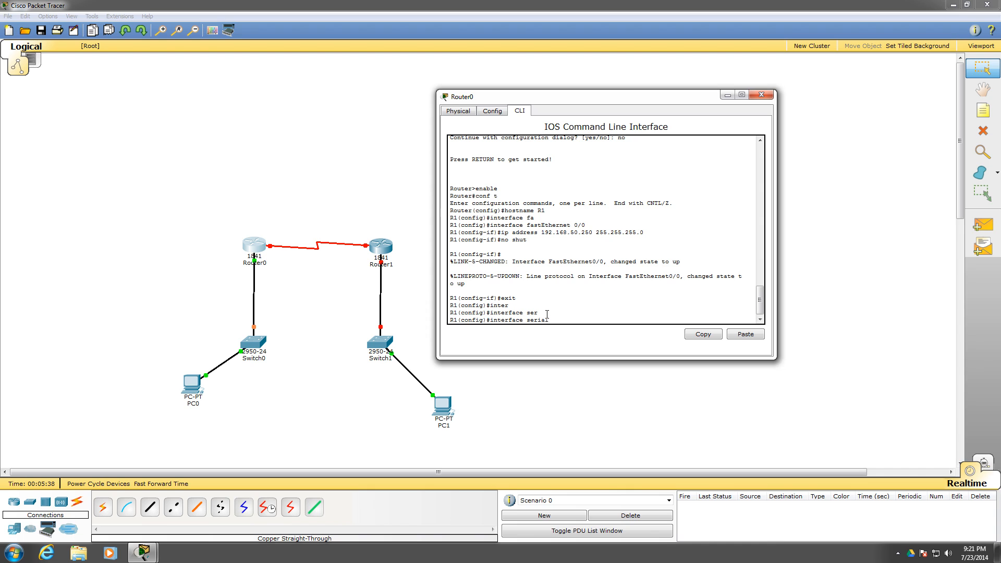
{"action": "type", "text": "0/0/0"}
{"action": "key", "text": "Return"}
{"action": "type", "text": "ip ad"}
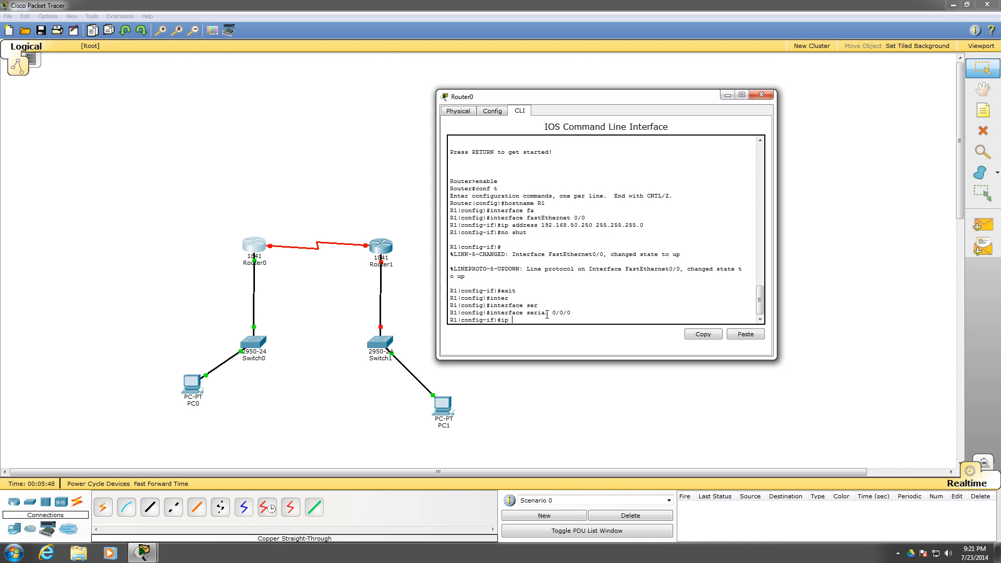
{"action": "key", "text": "Tab"}
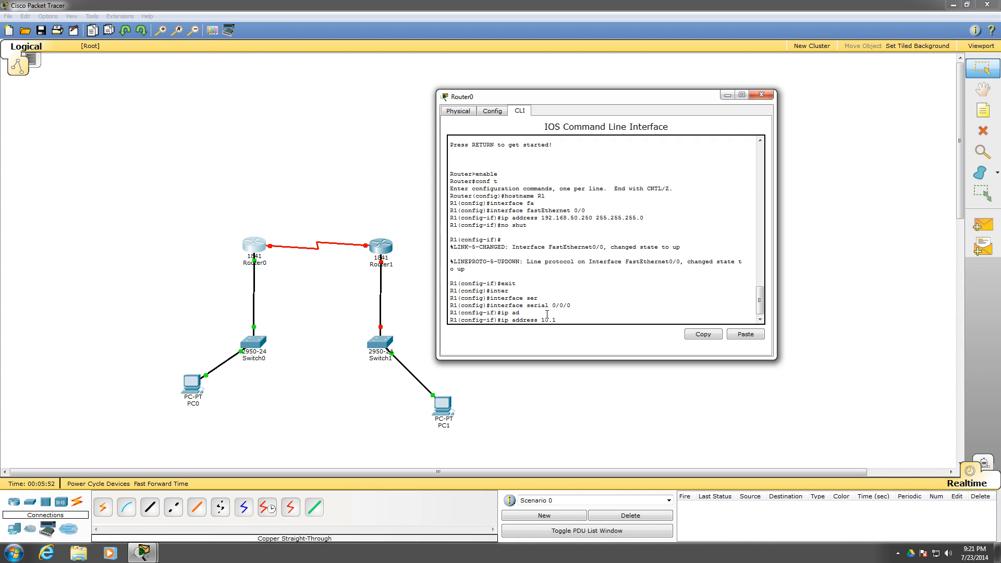
{"action": "type", "text": "10.10.110.1 255.255.255.0"}
{"action": "key", "text": "Return"}
- Enable R1's serial 0/0/0 interface with no shut, exit to global configuration mode and close the router's window
{"action": "type", "text": "no shut"}
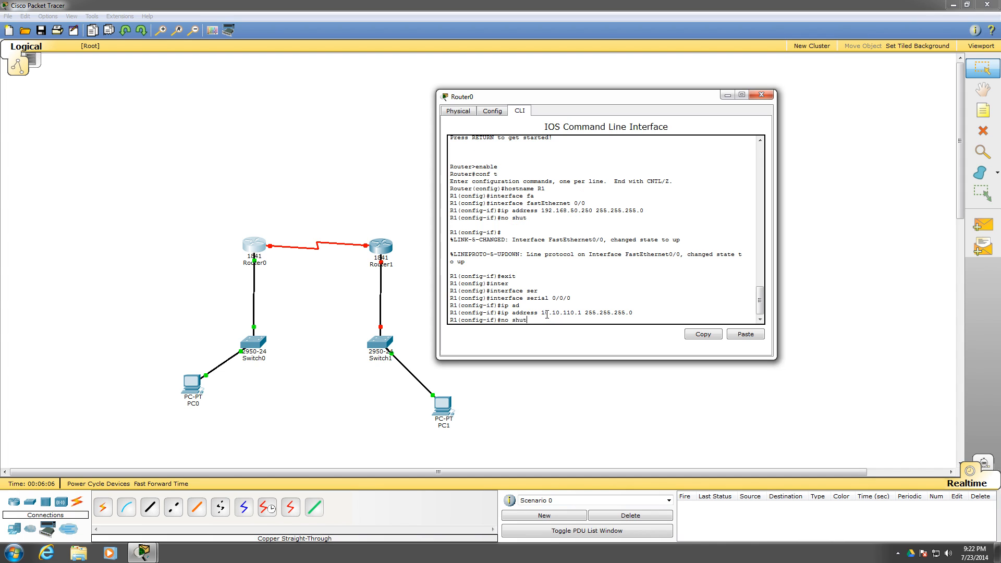
{"action": "key", "text": "Return"}
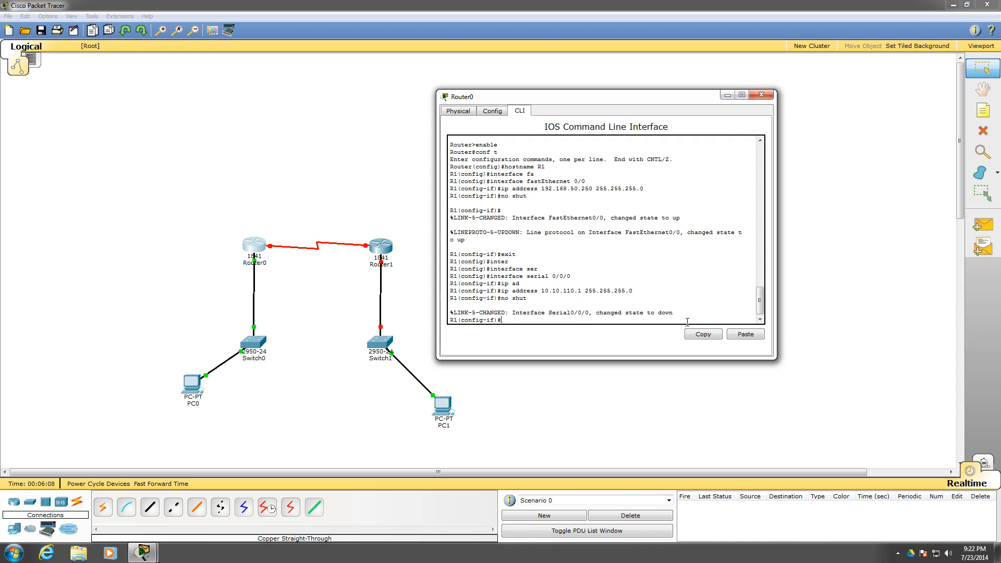
{"action": "left_click_drag", "start_coordinate": [675, 313], "coordinate": [549, 314]}
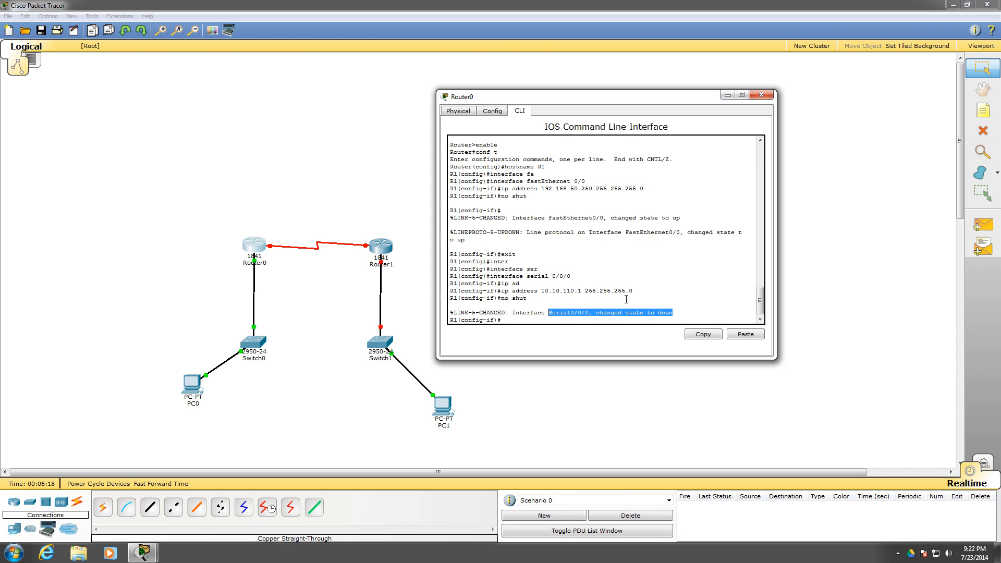
{"action": "left_click", "coordinate": [545, 322]}
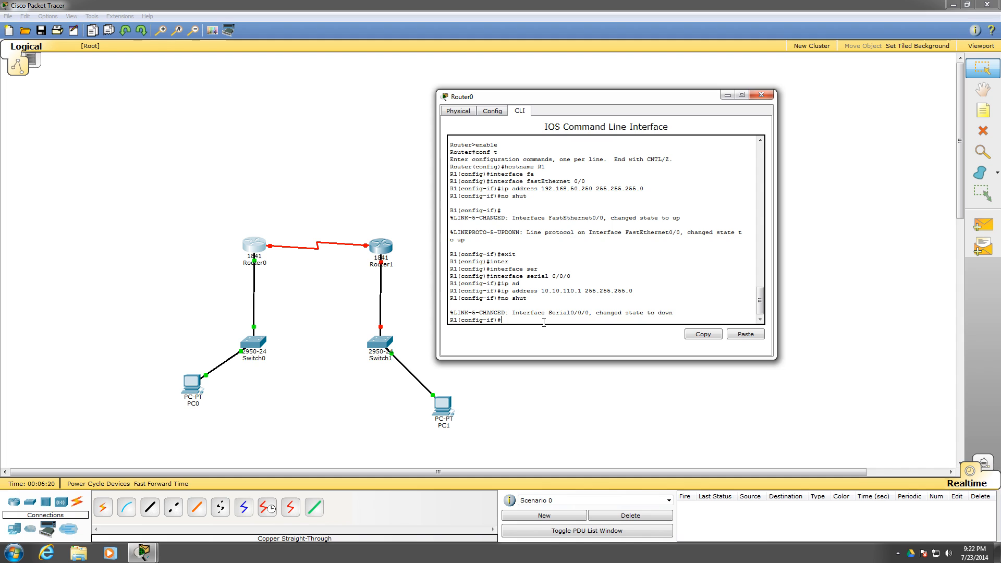
{"action": "type", "text": "exit"}
{"action": "key", "text": "Return"}
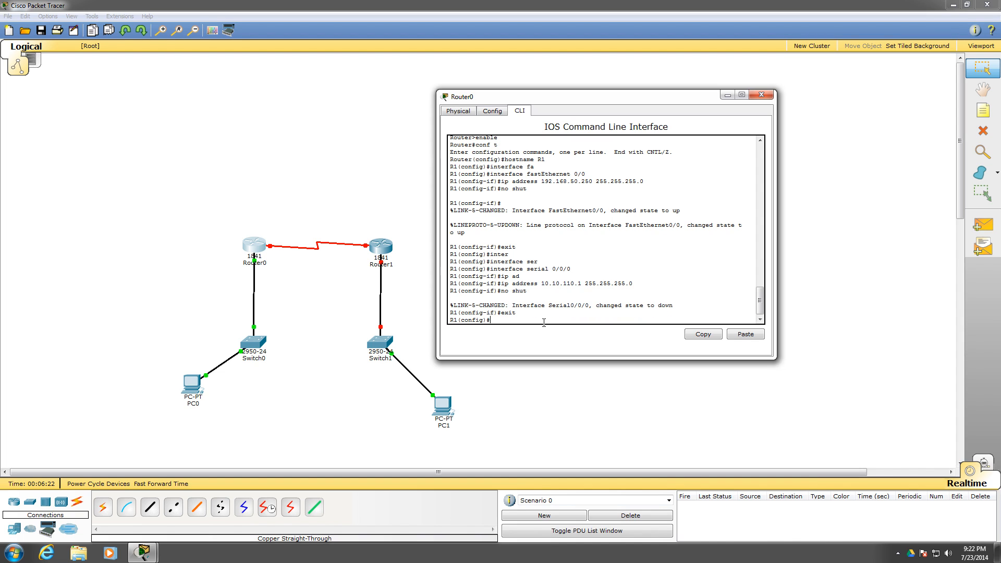
{"action": "left_click", "coordinate": [757, 95]}
- Open Router1's command line and enter interface configuration mode for fastEthernet 0/0
{"action": "left_click", "coordinate": [381, 245]}
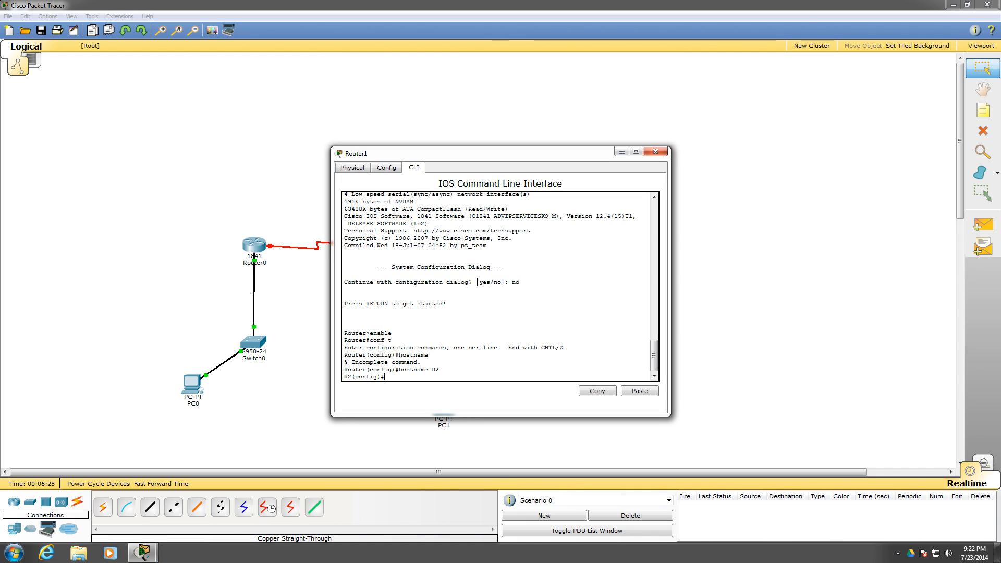
{"action": "type", "text": "inter"}
{"action": "key", "text": "Tab"}
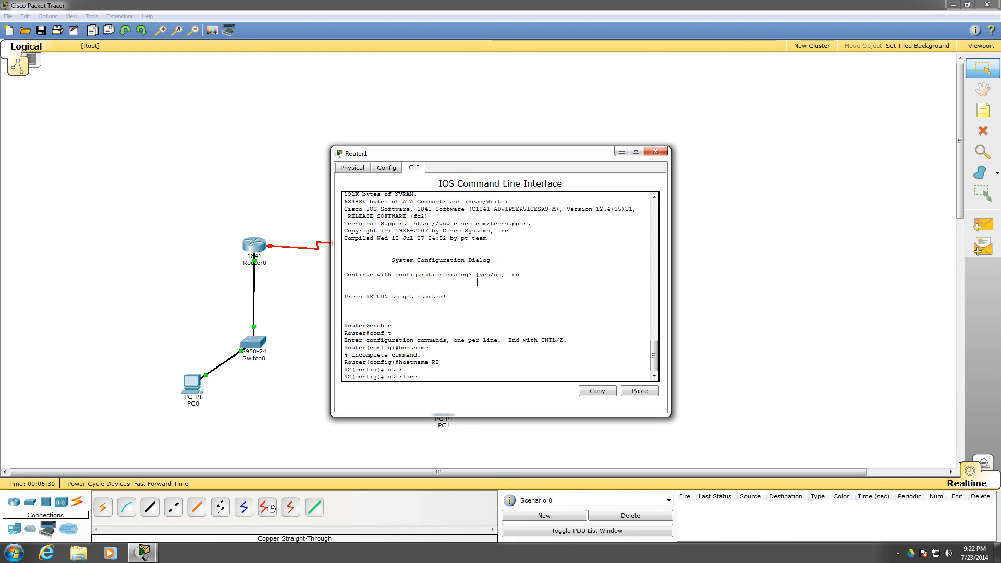
{"action": "type", "text": "fa"}
{"action": "key", "text": "Tab"}
{"action": "type", "text": "0/"}
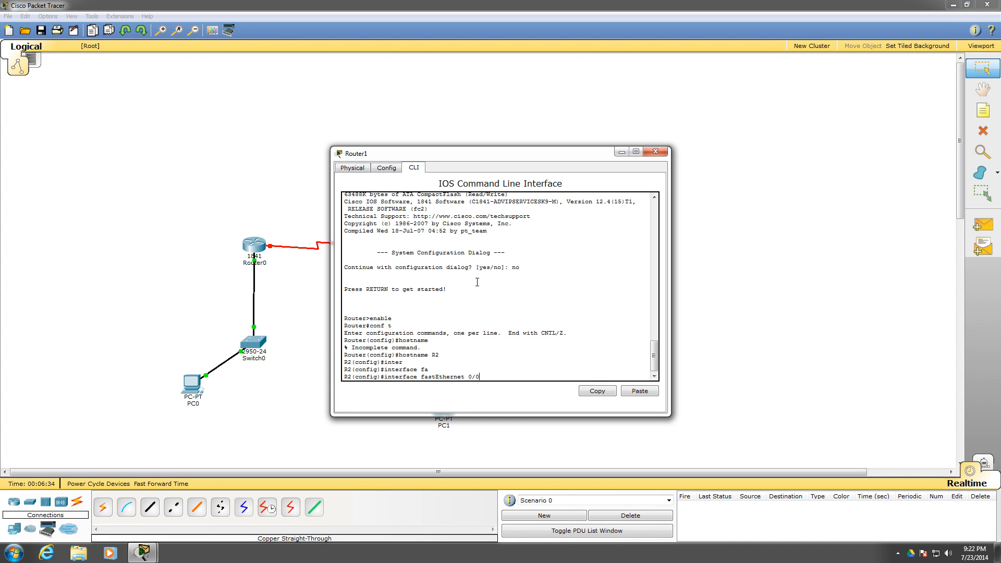
{"action": "type", "text": "0"}
{"action": "key", "text": "Return"}
- Assign IP address 172.16.70.250 with mask 255.255.255.0 to R2's fastEthernet 0/0 interface
{"action": "type", "text": "ig-if)#i"}
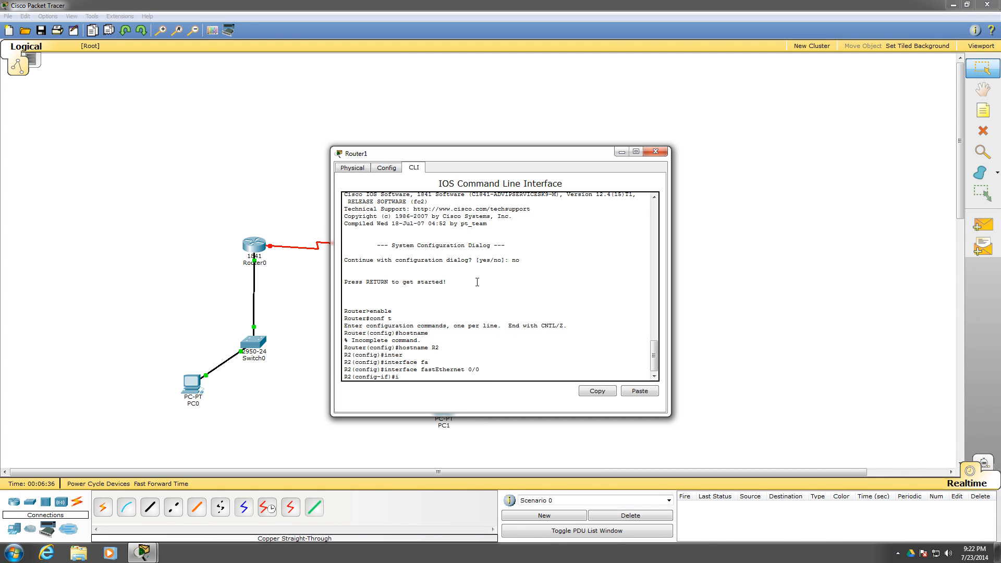
{"action": "type", "text": "p[ ad"}
{"action": "key", "text": "Tab"}
{"action": "key", "text": "BackSpace"}
{"action": "key", "text": "BackSpace"}
{"action": "key", "text": "BackSpace"}
{"action": "key", "text": "BackSpace"}
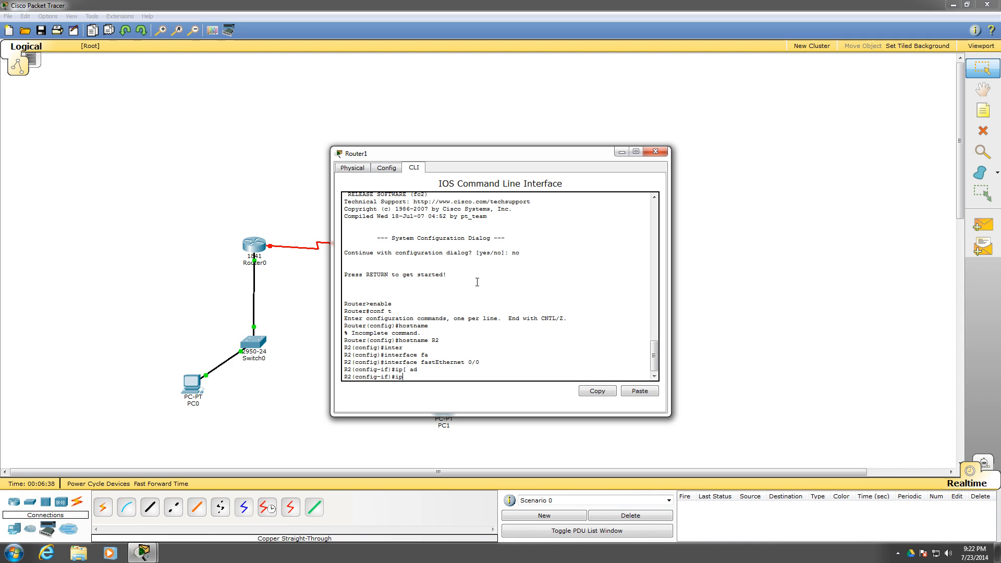
{"action": "type", "text": "add"}
{"action": "key", "text": "Tab"}
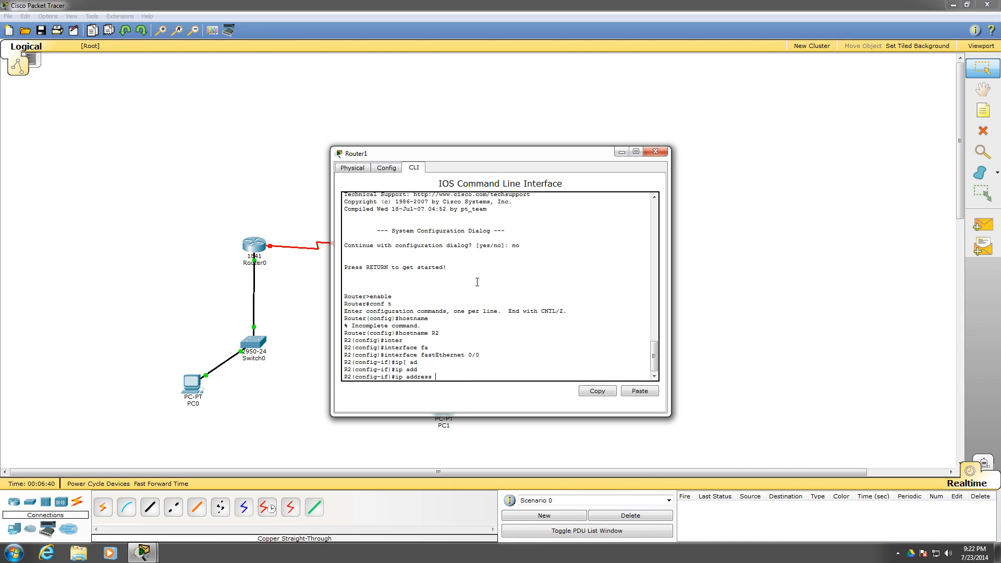
{"action": "type", "text": "172."}
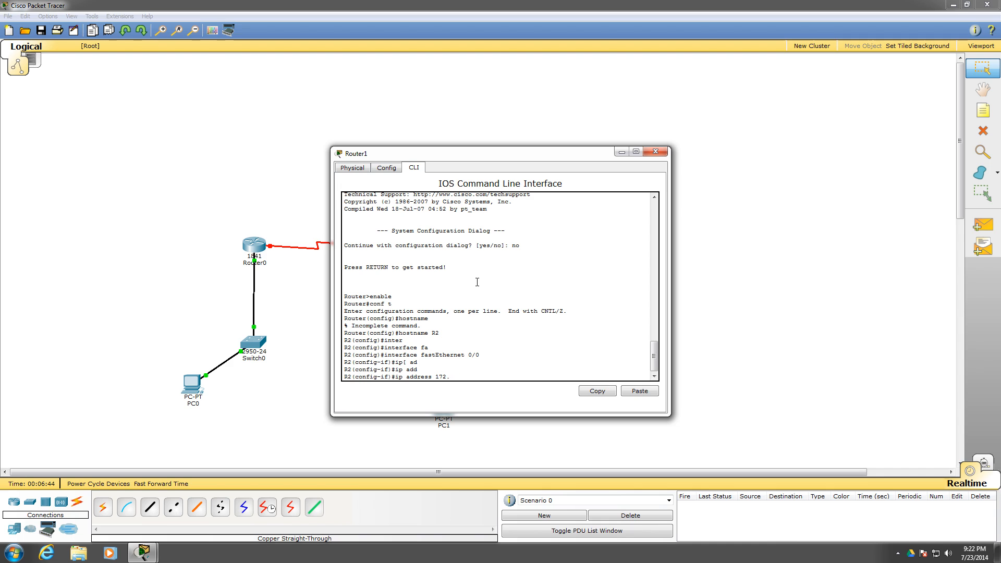
{"action": "type", "text": "16.70.250"}
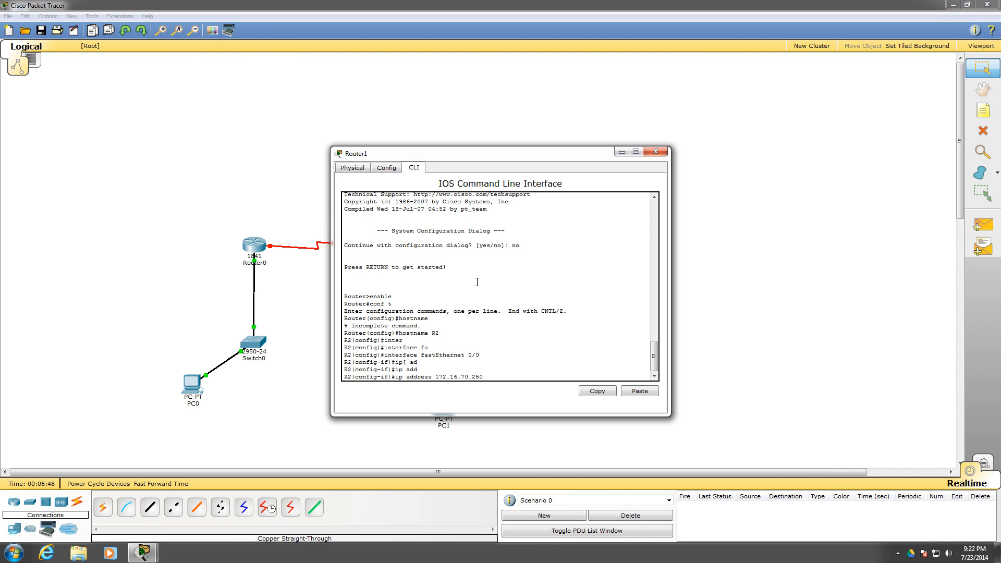
{"action": "type", "text": " 255.255.255.0"}
{"action": "key", "text": "Return"}
- Enable R2's fastEthernet 0/0 interface with no shut and exit to global configuration mode
{"action": "type", "text": "no shut"}
{"action": "key", "text": "Return"}
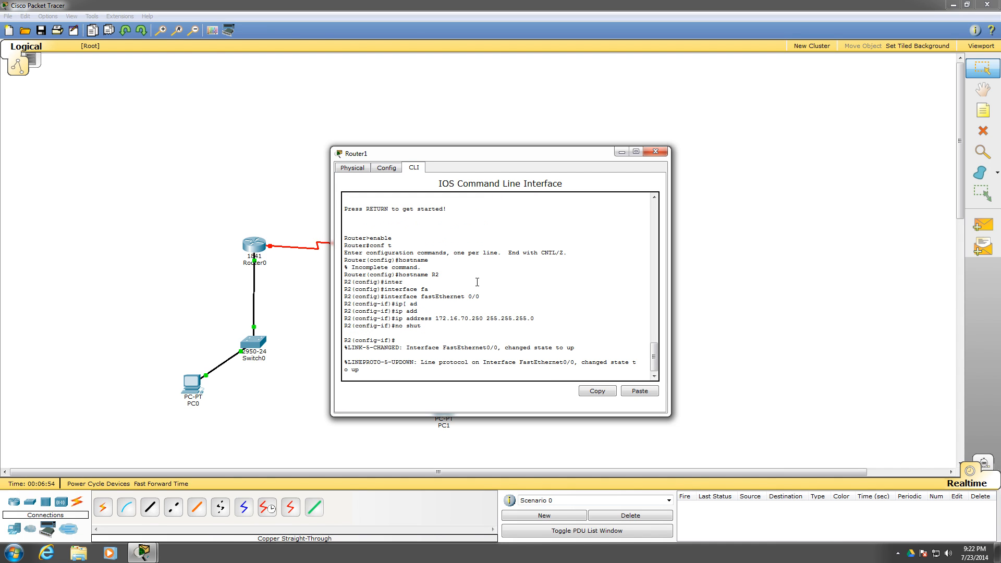
{"action": "key", "text": "Return"}
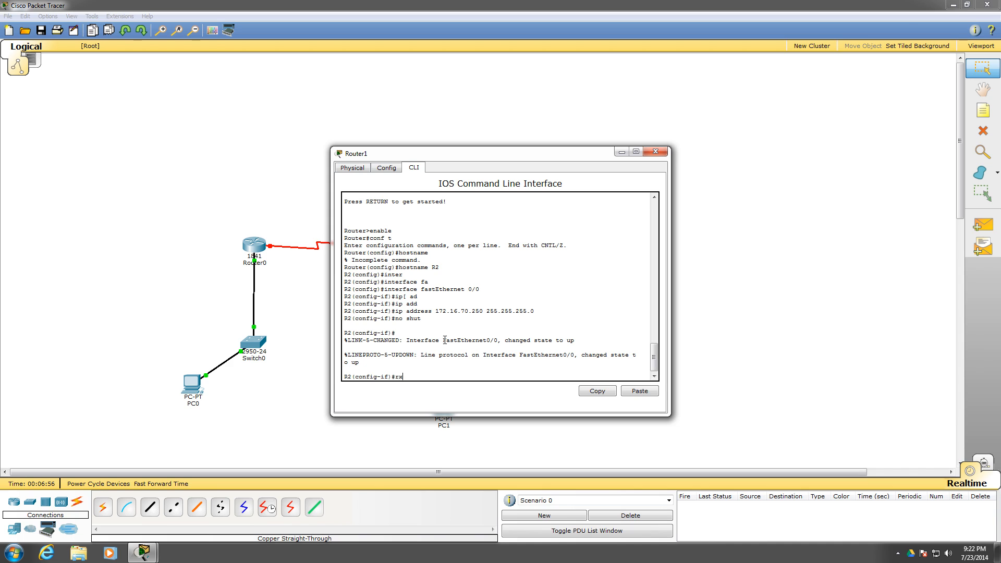
{"action": "type", "text": "exit"}
{"action": "key", "text": "Return"}
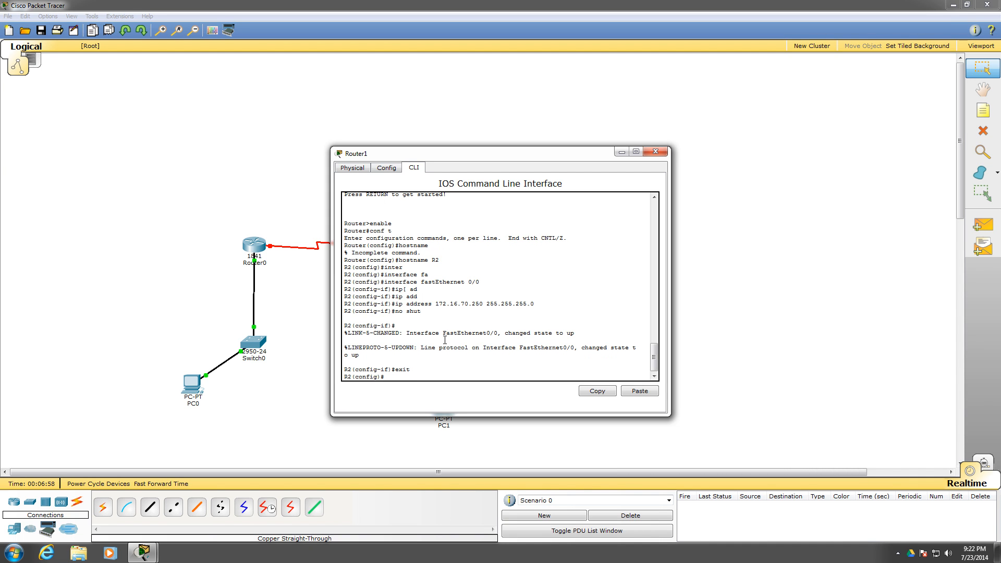
- Enter R2's interface serial 0/0/1 and assign it IP address 10.10.110.2 with mask 255.255.255.0
{"action": "type", "text": "inter"}
{"action": "key", "text": "Tab"}
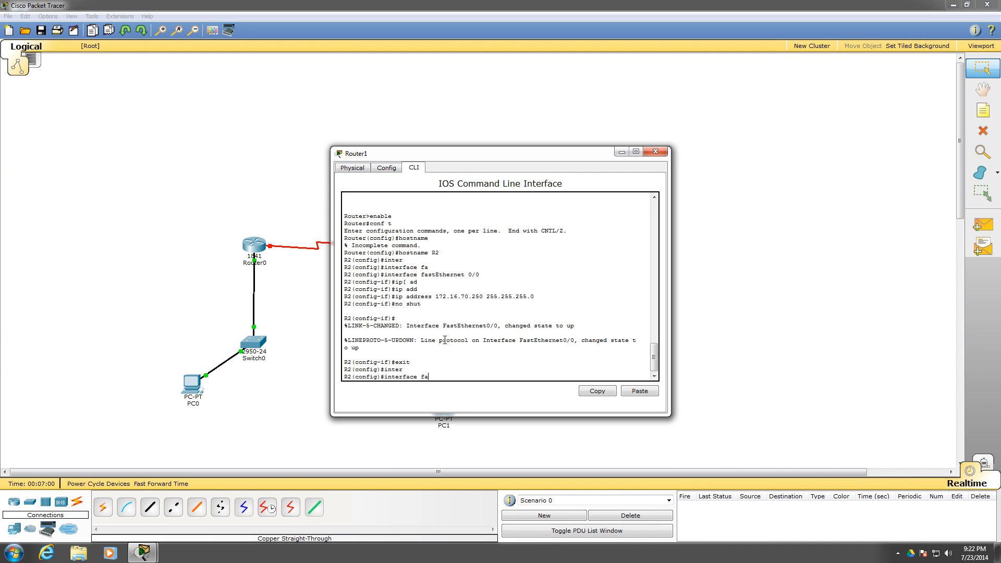
{"action": "type", "text": "seri"}
{"action": "key", "text": "Tab"}
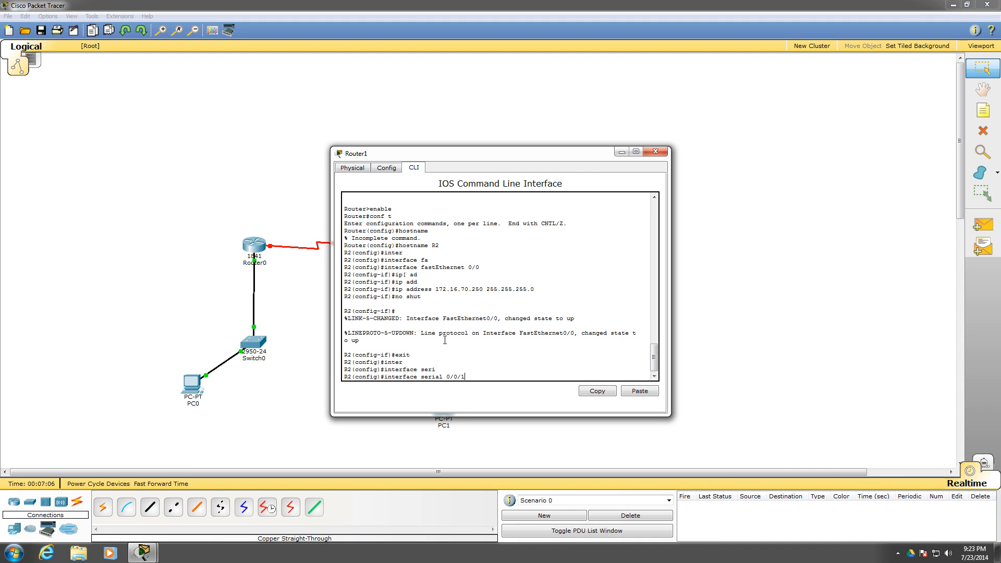
{"action": "key", "text": "Return"}
{"action": "type", "text": "ip add"}
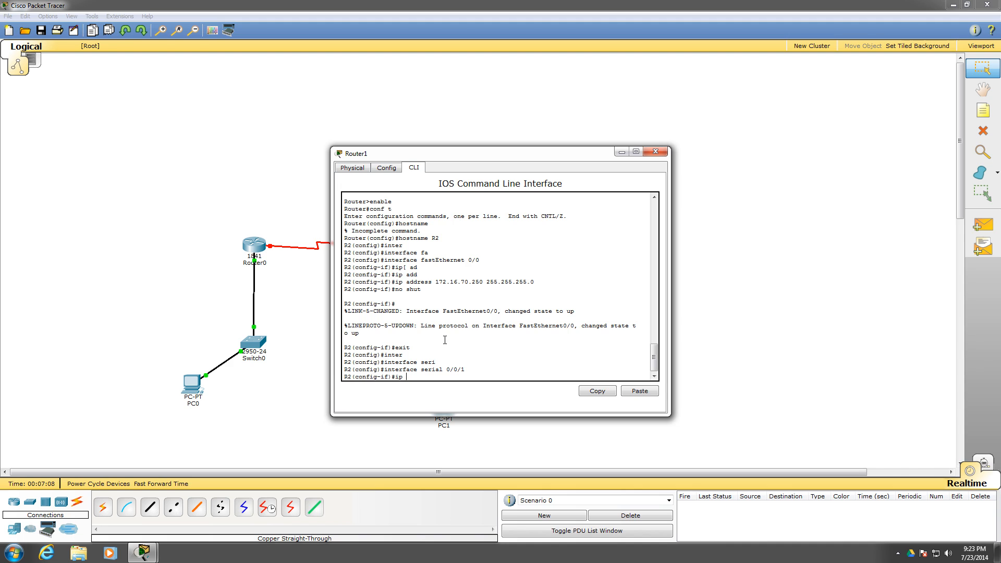
{"action": "key", "text": "Tab"}
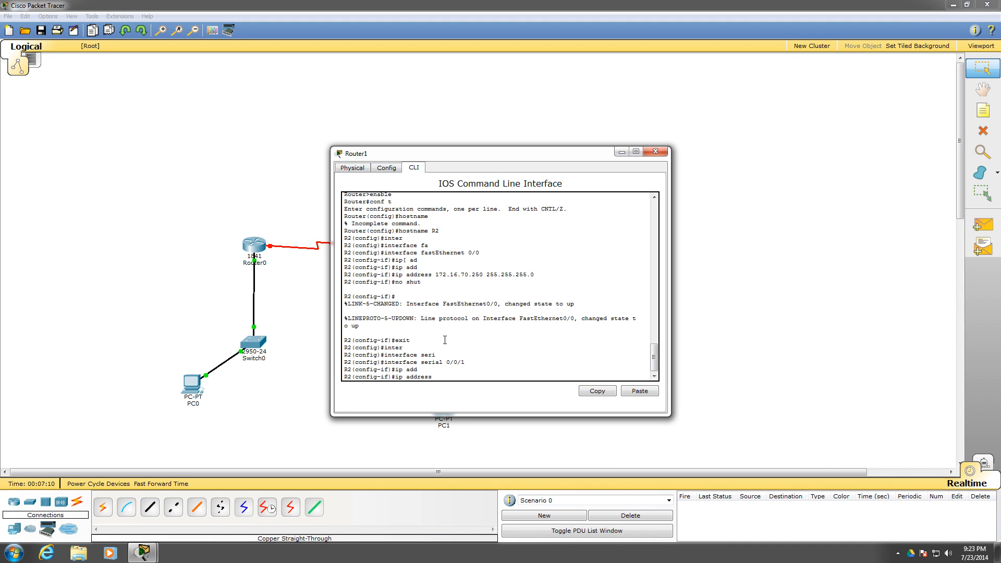
{"action": "type", "text": "10.10.110.2"}
{"action": "type", "text": "255.255.255.0"}
{"action": "key", "text": "Return"}
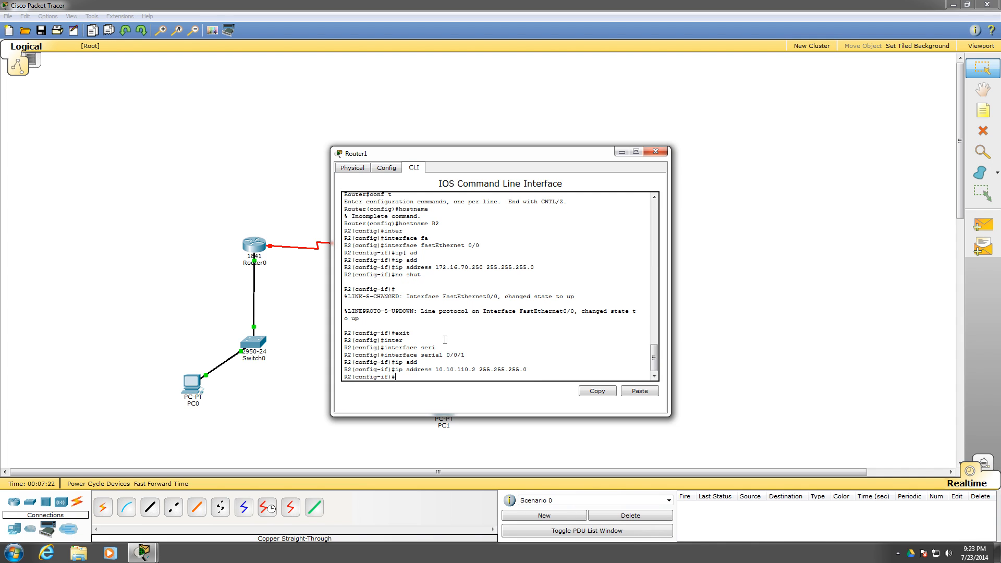
- Enable R2's serial 0/0/1 interface with no shut and move Router1's window clear of the network diagram
{"action": "type", "text": "no shut"}
{"action": "key", "text": "Return"}
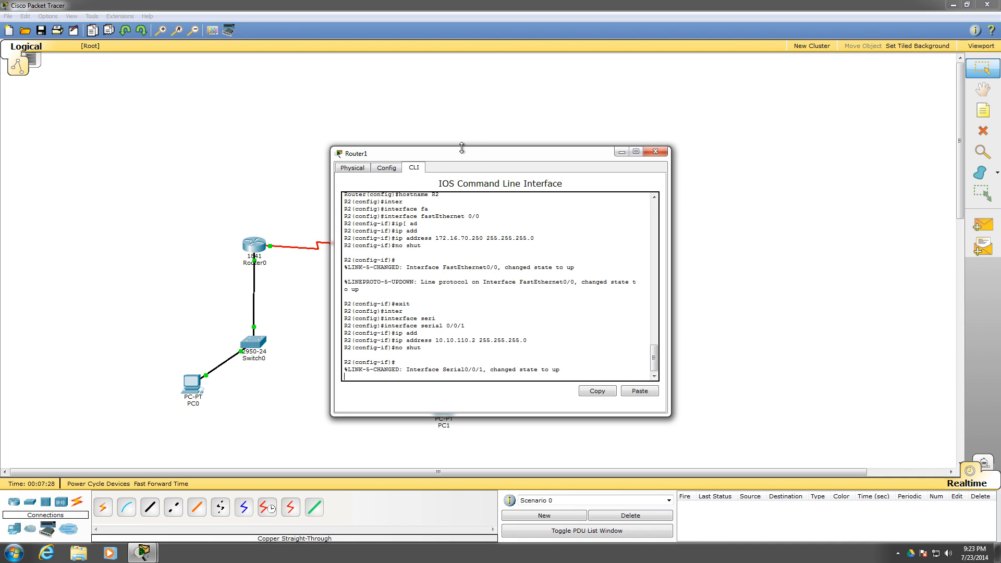
{"action": "left_click_drag", "start_coordinate": [463, 152], "coordinate": [613, 119]}
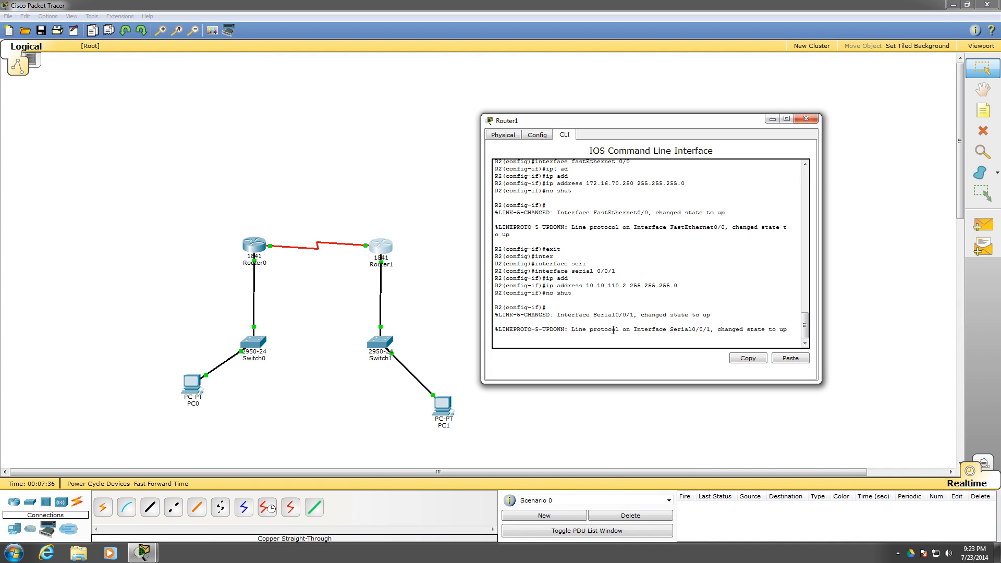
- Close Router1's window and spread the two switches and PCs outward so the topology forms an arc around the routers
{"action": "key", "text": "Return"}
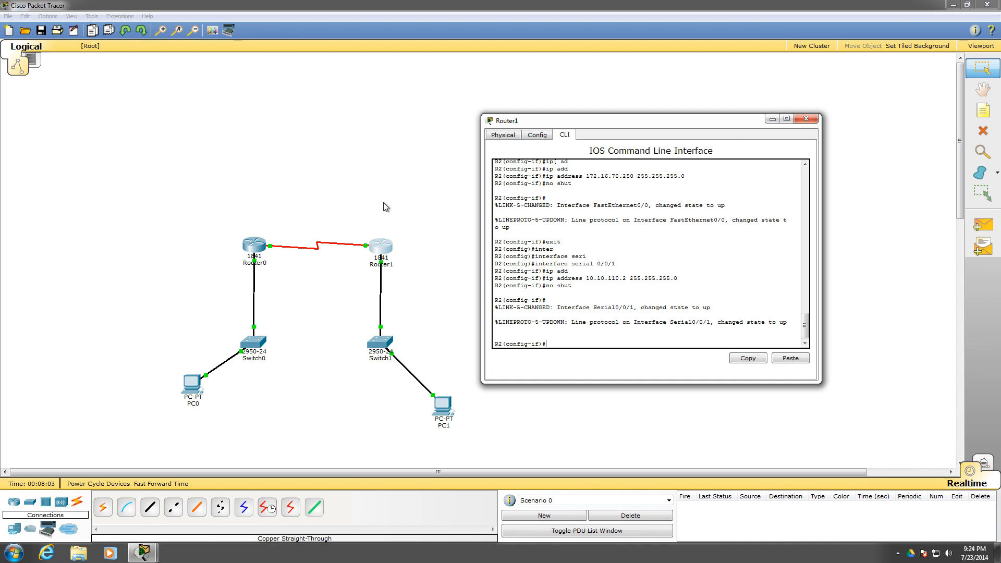
{"action": "left_click", "coordinate": [807, 118]}
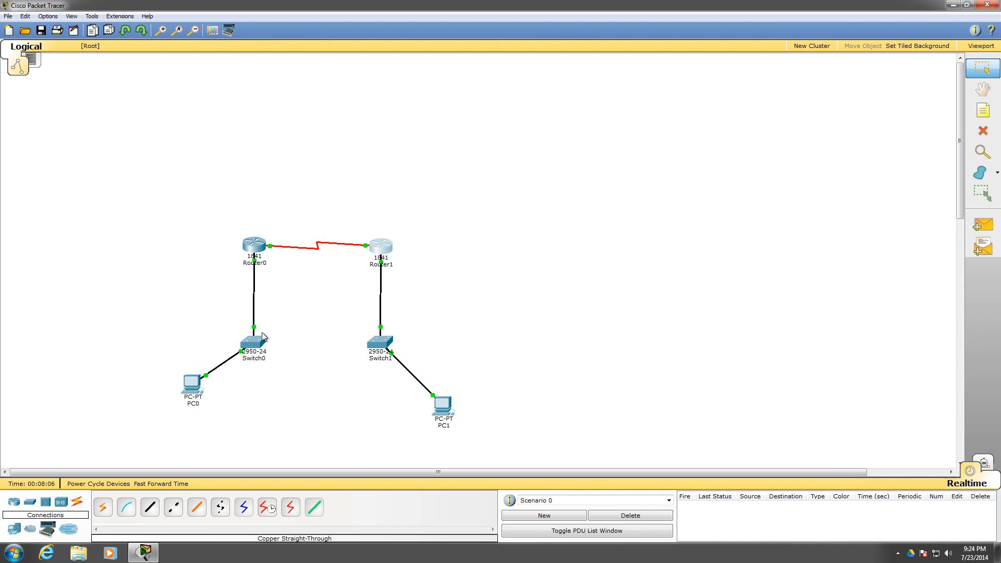
{"action": "mouse_move", "coordinate": [254, 244]}
{"action": "left_mouse_down"}
{"action": "mouse_move", "coordinate": [172, 242]}
{"action": "mouse_move", "coordinate": [256, 248]}
{"action": "mouse_move", "coordinate": [250, 254]}
{"action": "left_mouse_up"}
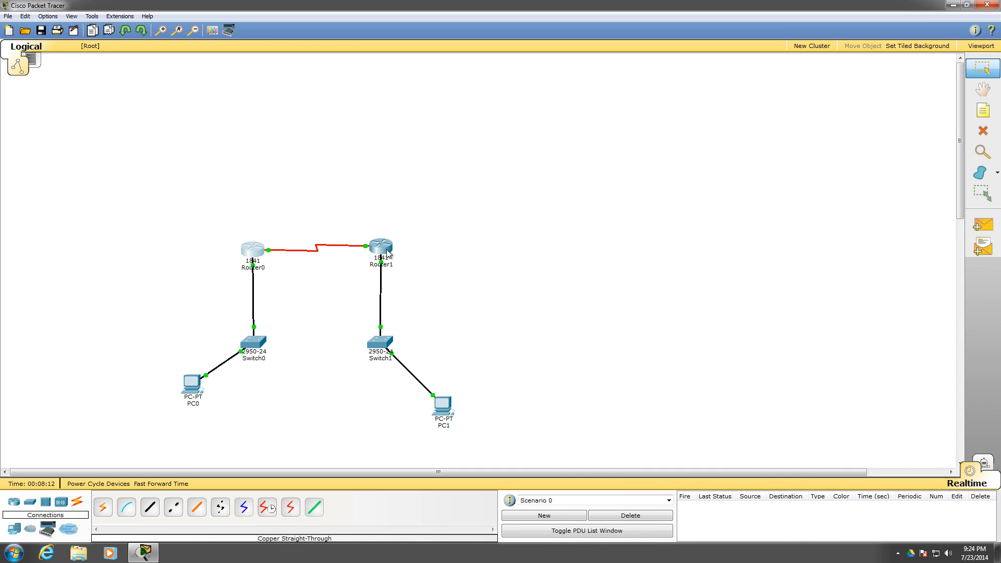
{"action": "mouse_move", "coordinate": [387, 253]}
{"action": "left_mouse_down"}
{"action": "mouse_move", "coordinate": [384, 262]}
{"action": "mouse_move", "coordinate": [380, 251]}
{"action": "mouse_move", "coordinate": [372, 257]}
{"action": "mouse_move", "coordinate": [385, 254]}
{"action": "left_mouse_up"}
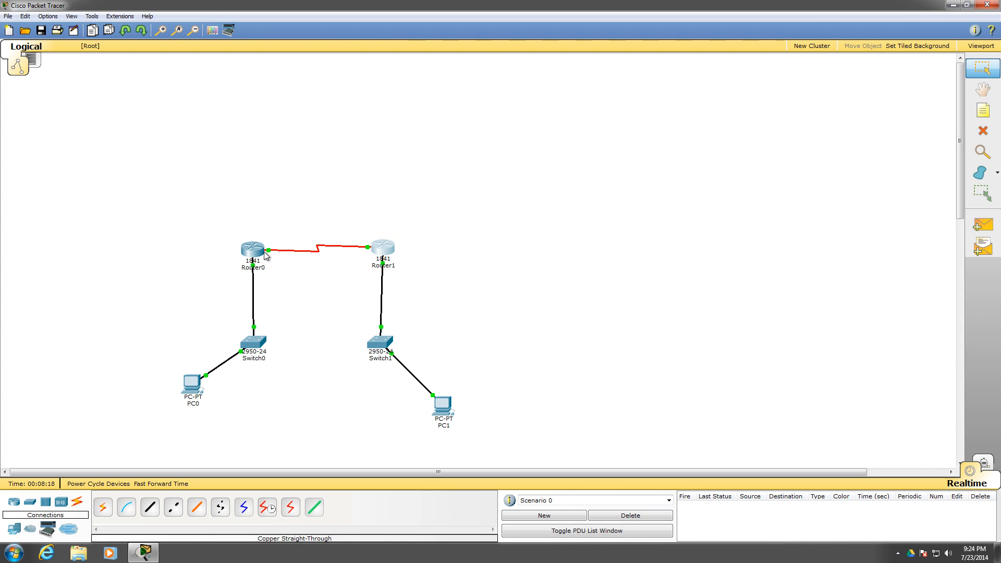
{"action": "mouse_move", "coordinate": [378, 251]}
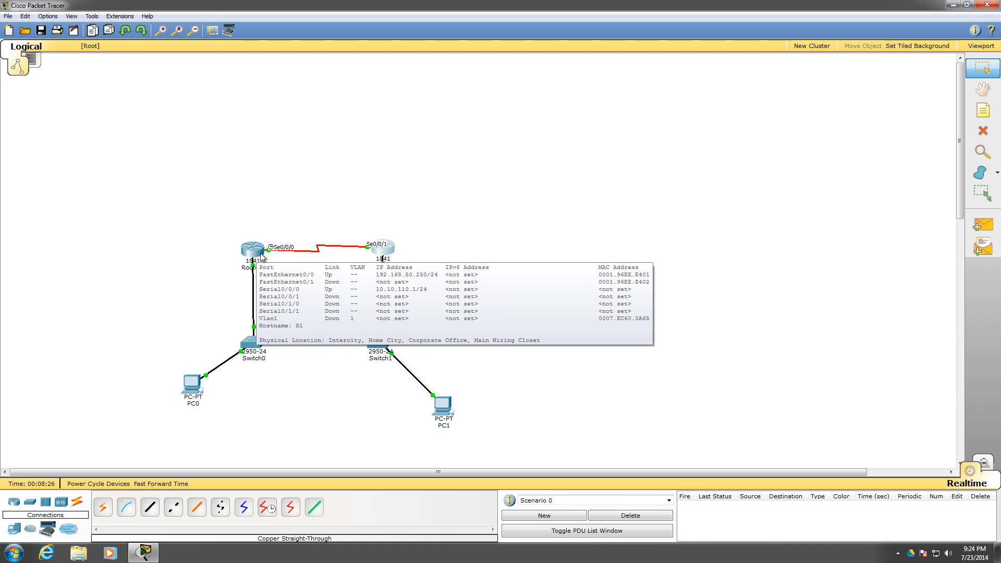
{"action": "left_click_drag", "start_coordinate": [252, 337], "coordinate": [173, 275]}
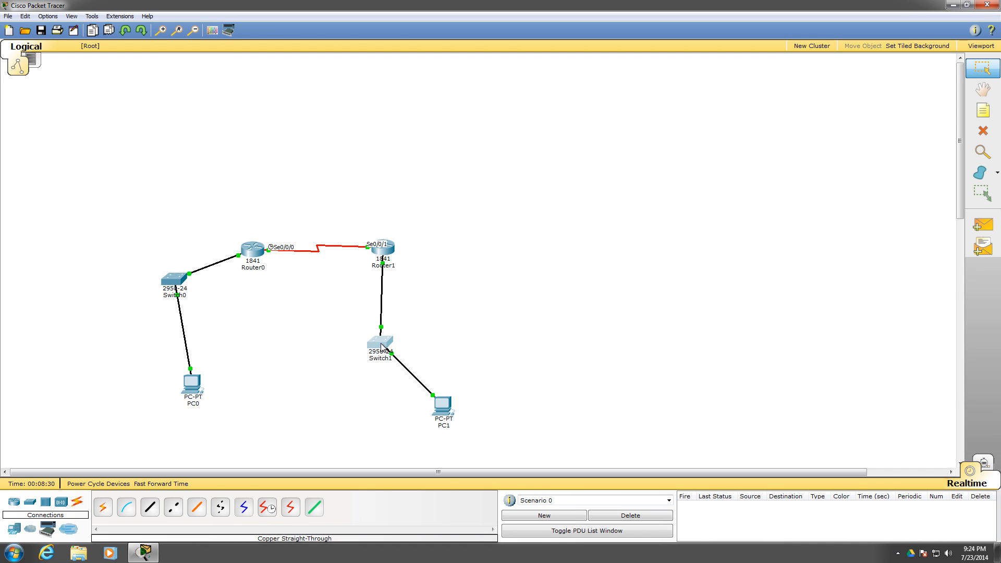
{"action": "left_click_drag", "start_coordinate": [380, 353], "coordinate": [458, 310]}
{"action": "left_click_drag", "start_coordinate": [439, 401], "coordinate": [508, 360]}
{"action": "left_click_drag", "start_coordinate": [184, 383], "coordinate": [99, 338]}
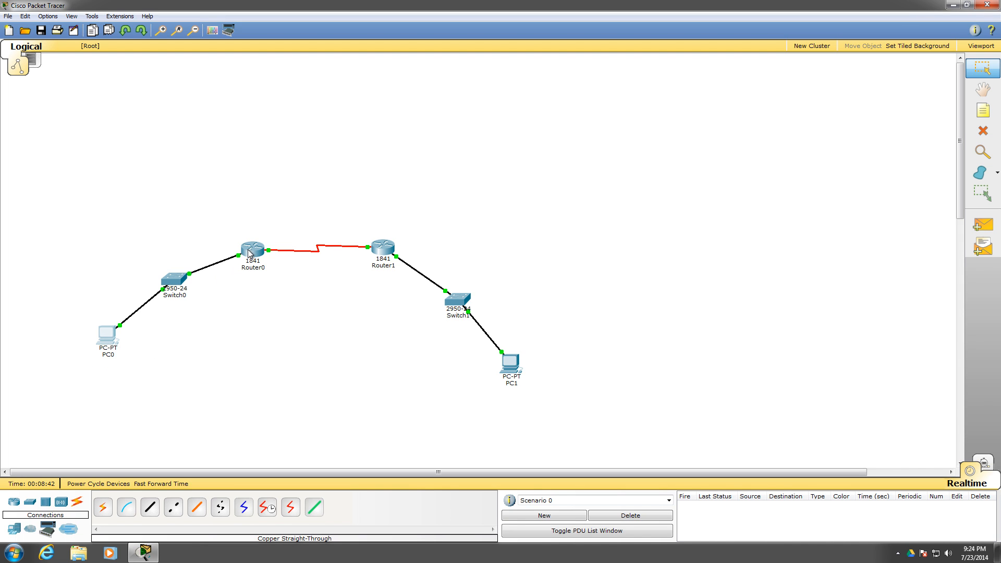
- Begin an ip route command in Router0's CLI, list its expected argument, and move the window clear of the network diagram
{"action": "mouse_move", "coordinate": [249, 252]}
{"action": "left_click", "coordinate": [252, 249]}
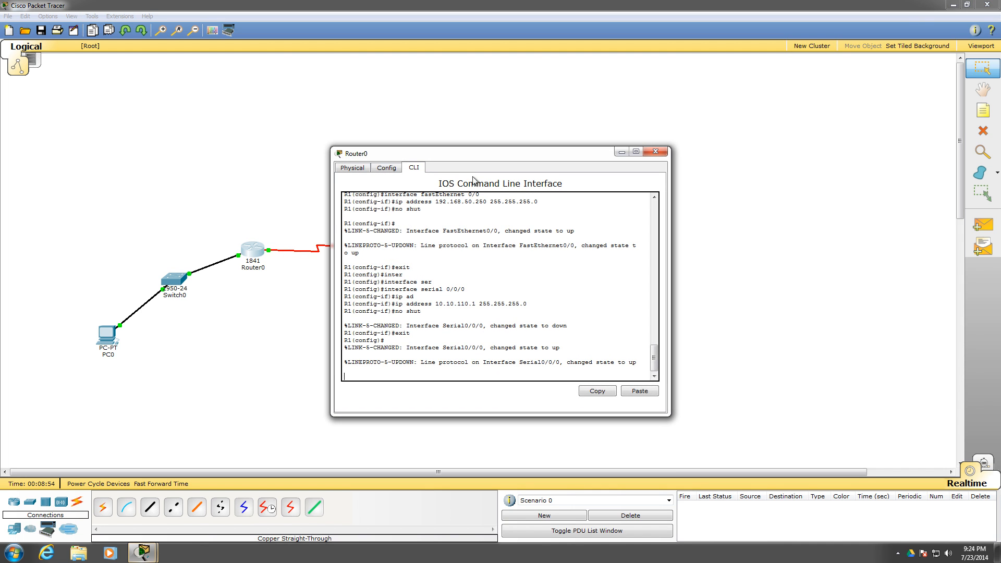
{"action": "key", "text": "Return"}
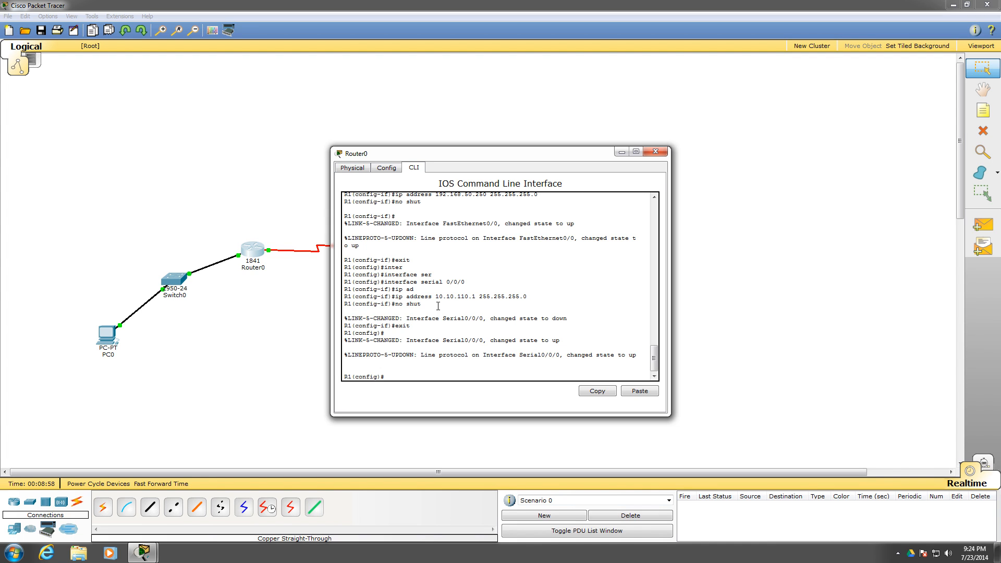
{"action": "type", "text": "ip rou"}
{"action": "key", "text": "Tab"}
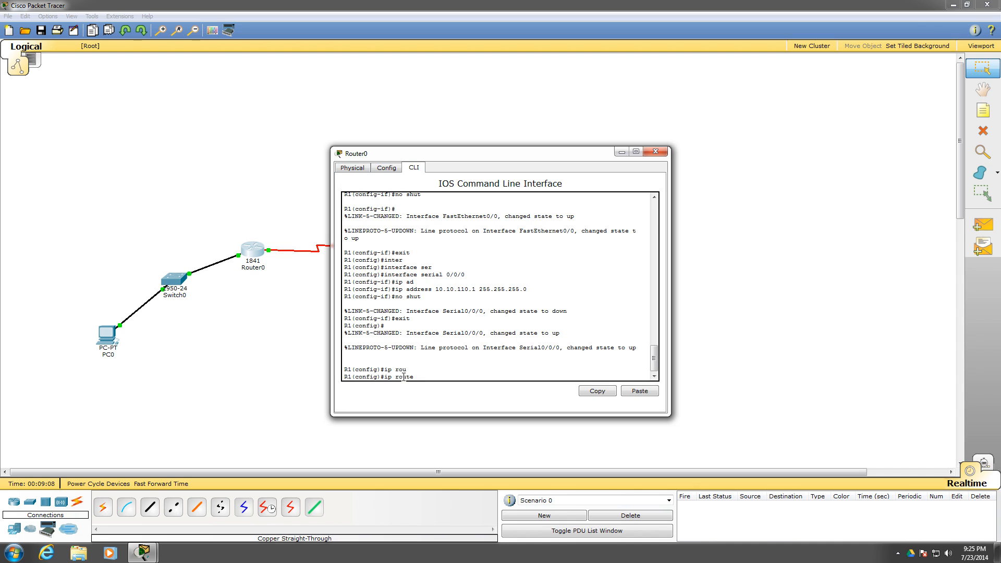
{"action": "type", "text": "?"}
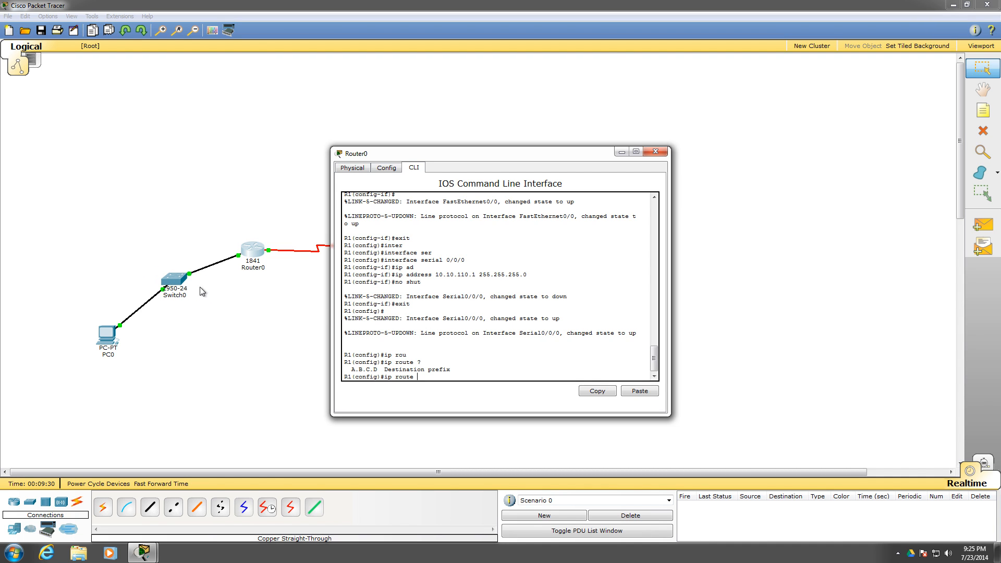
{"action": "left_click_drag", "start_coordinate": [428, 153], "coordinate": [668, 163]}
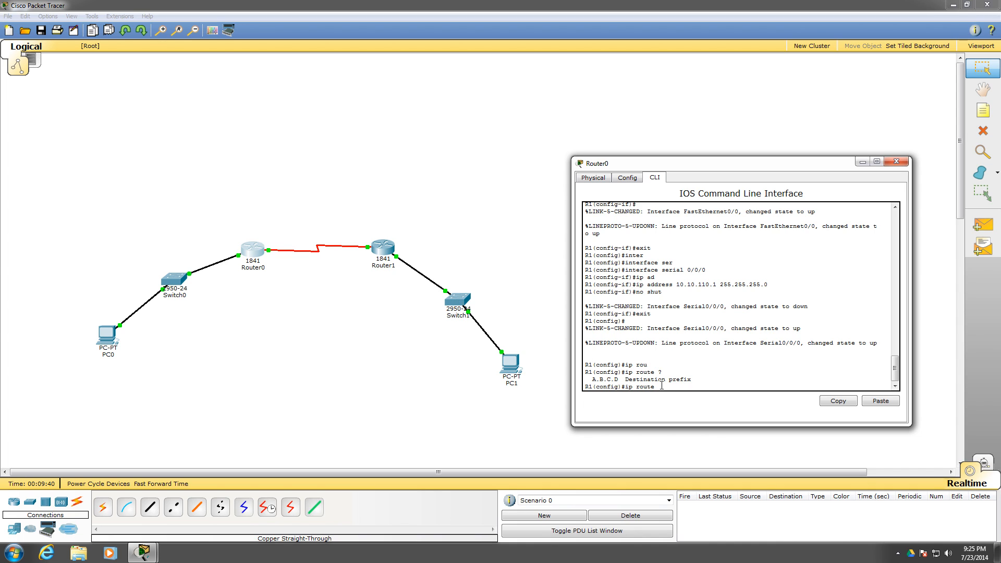
- Enter 172.16.70.0 as the destination network of R1's static route and query the next expected argument
{"action": "type", "text": "172.16"}
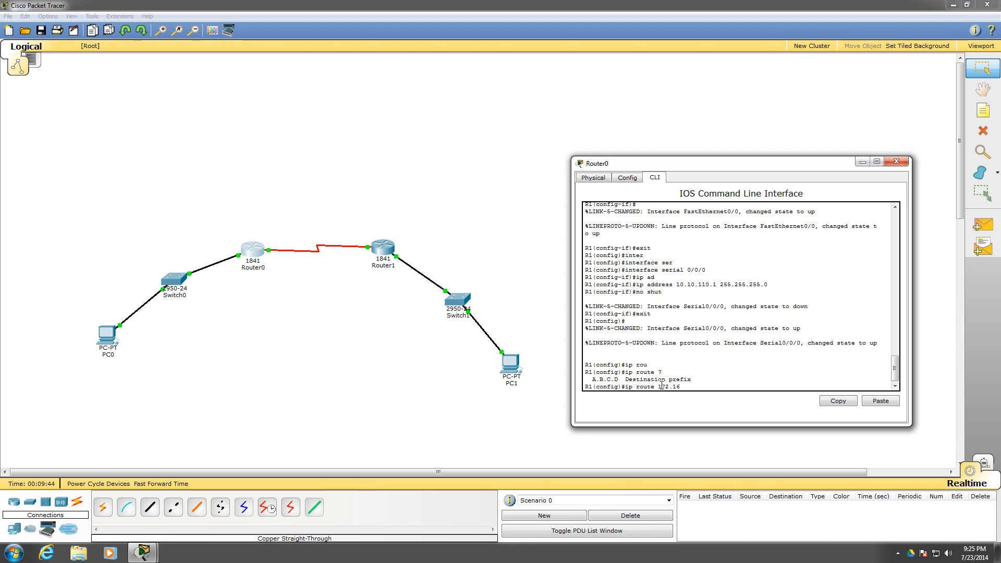
{"action": "type", "text": ".70."}
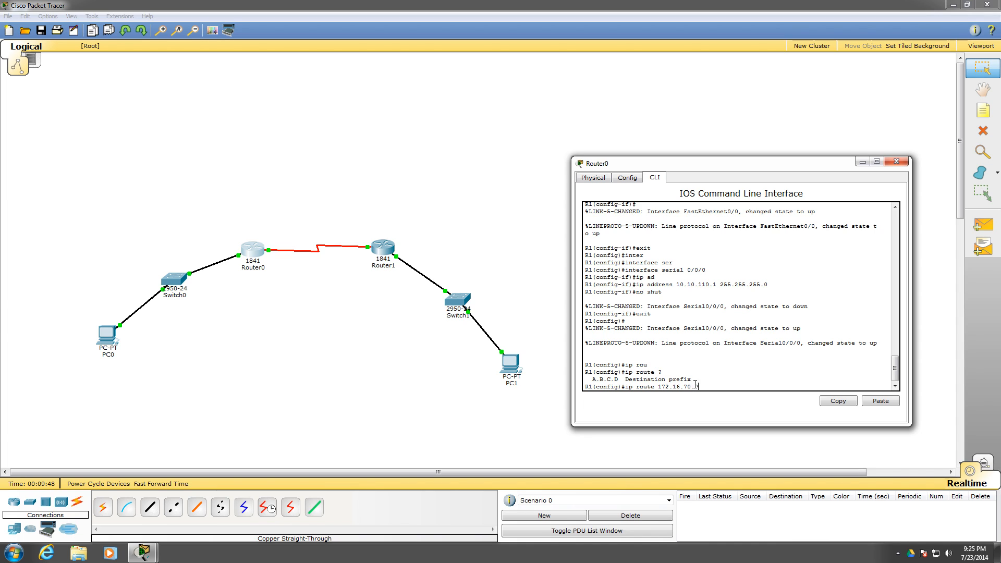
{"action": "type", "text": "0"}
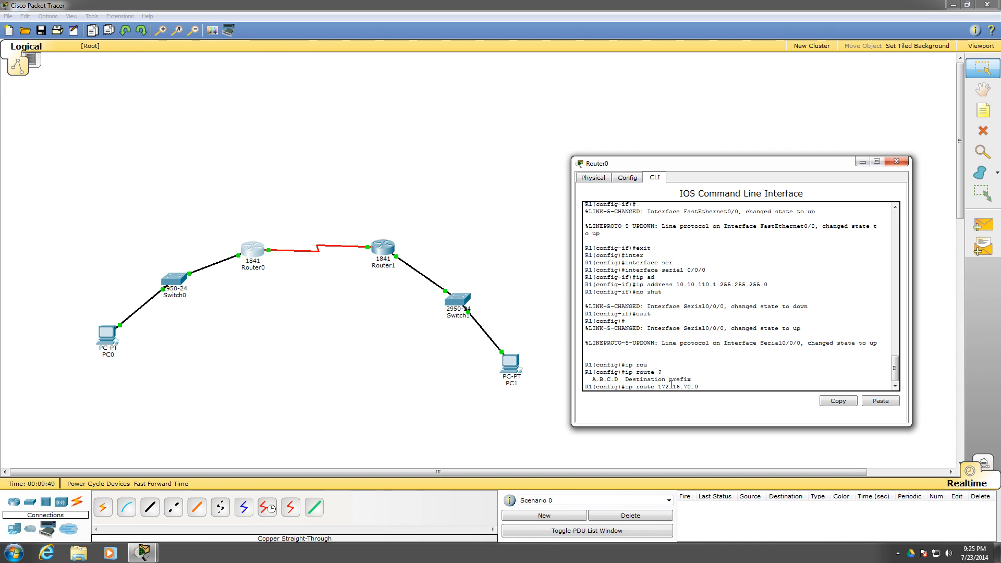
{"action": "left_click_drag", "start_coordinate": [658, 386], "coordinate": [691, 387]}
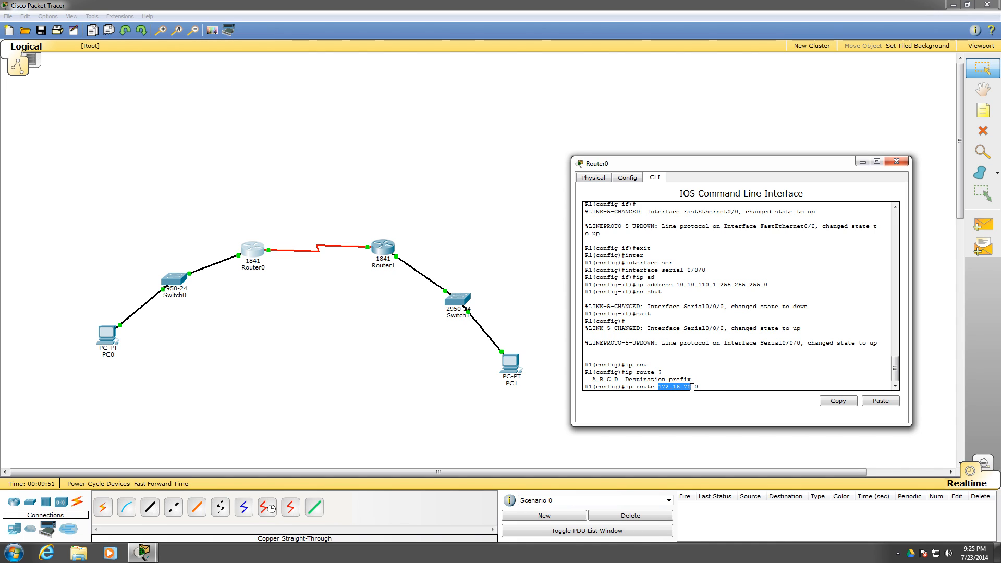
{"action": "left_click", "coordinate": [720, 388]}
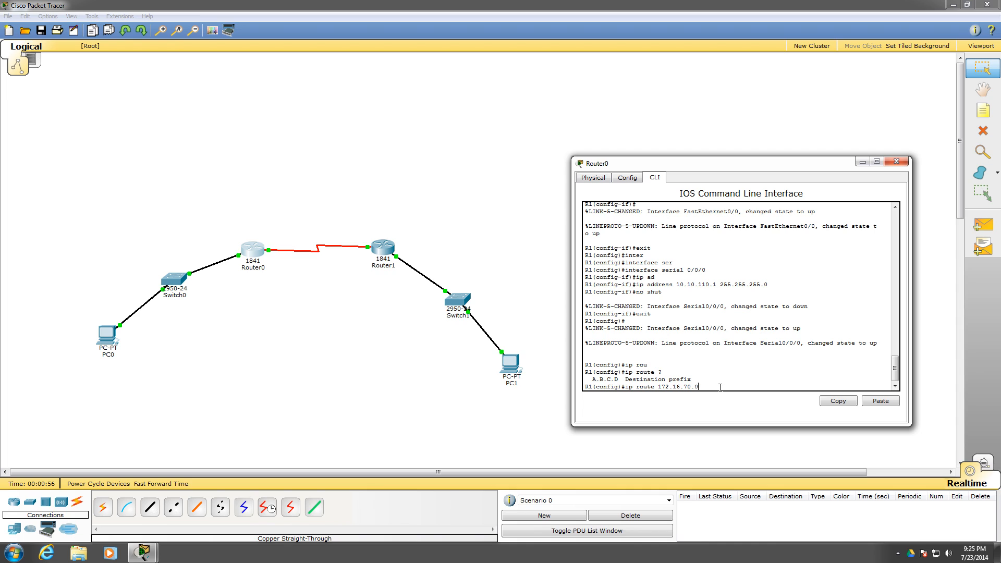
{"action": "type", "text": "?"}
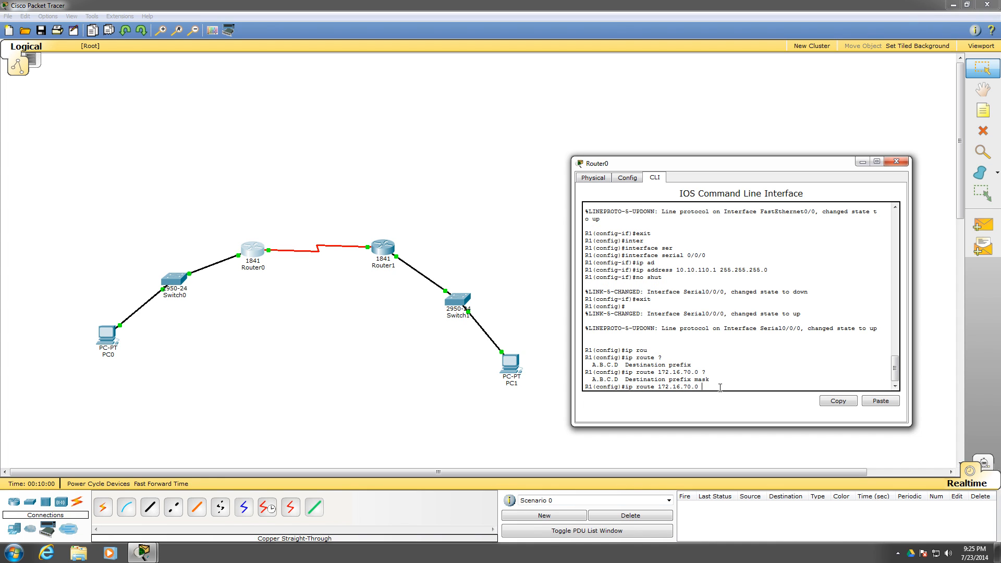
- Add the mask 255.255.255.0 to R1's static route command and list the available forwarding options
{"action": "type", "text": "255."}
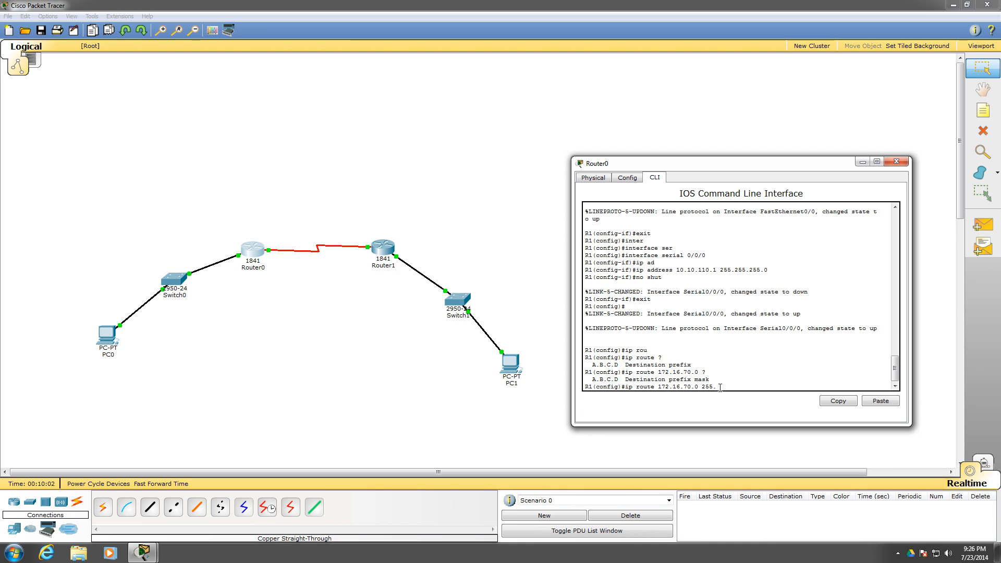
{"action": "type", "text": "255.25510"}
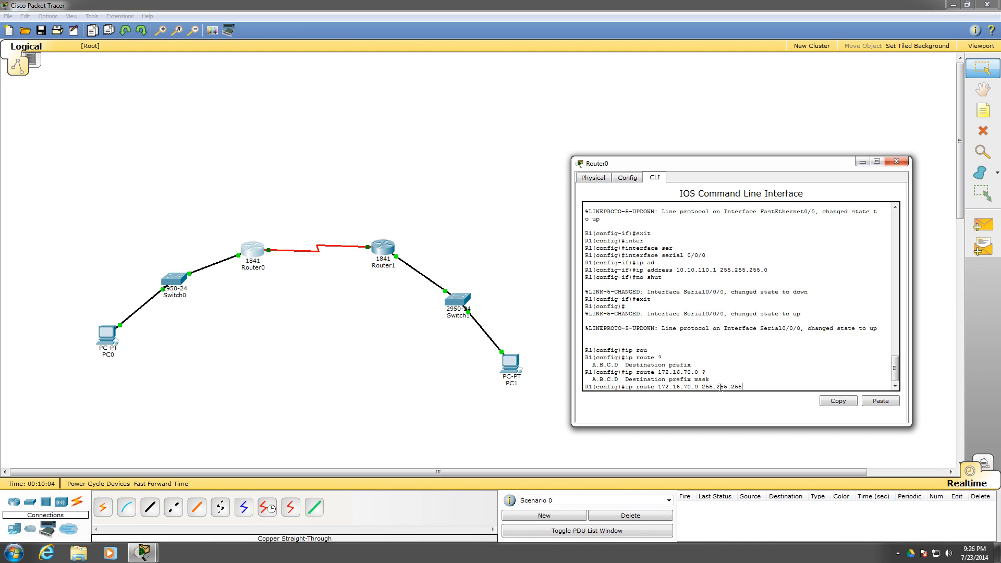
{"action": "key", "text": "BackSpace"}
{"action": "key", "text": "BackSpace"}
{"action": "type", "text": "."}
{"action": "left_click_drag", "start_coordinate": [691, 387], "coordinate": [659, 387]}
{"action": "left_click", "coordinate": [772, 384]}
{"action": "type", "text": "?"}
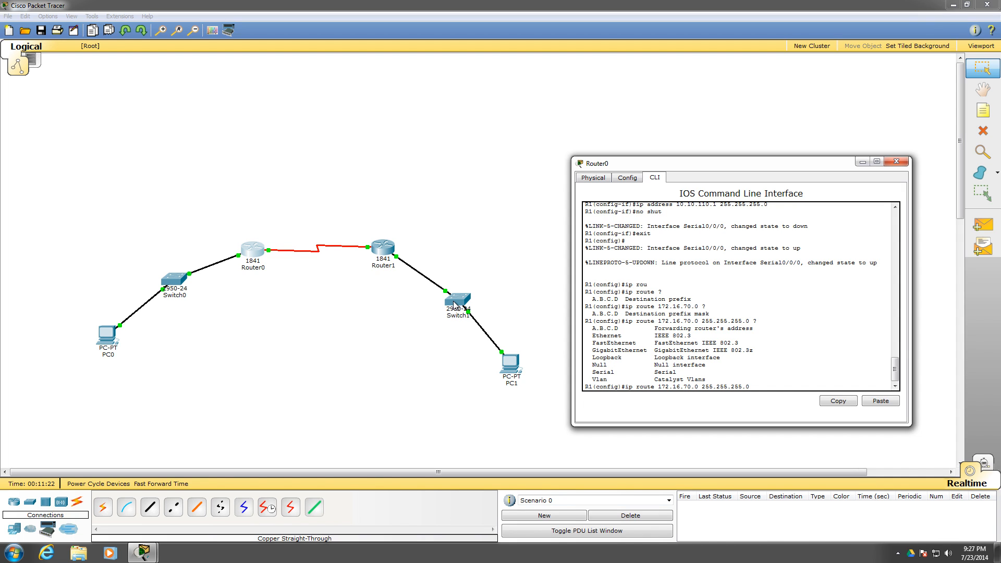
{"action": "type", "text": "s0/0/0"}
{"action": "key", "text": "BackSpace"}
{"action": "key", "text": "BackSpace"}
{"action": "key", "text": "BackSpace"}
{"action": "key", "text": "BackSpace"}
{"action": "key", "text": "BackSpace"}
{"action": "key", "text": "BackSpace"}
- Complete R1's static route with next hop 10.10.110.2, query the remaining options, submit it and close Router0's window
{"action": "type", "text": "10.10.110.2 ?"}
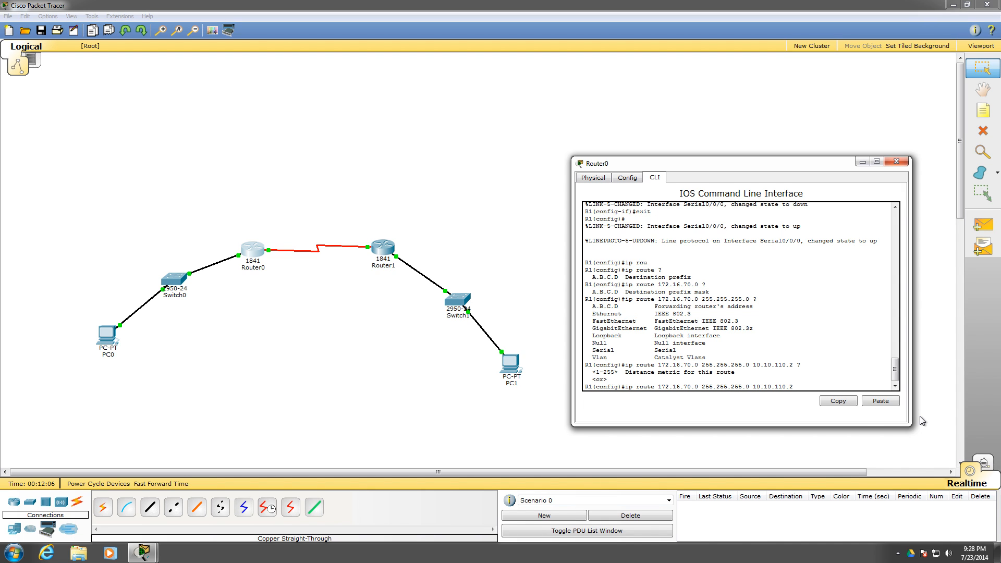
{"action": "key", "text": "Return"}
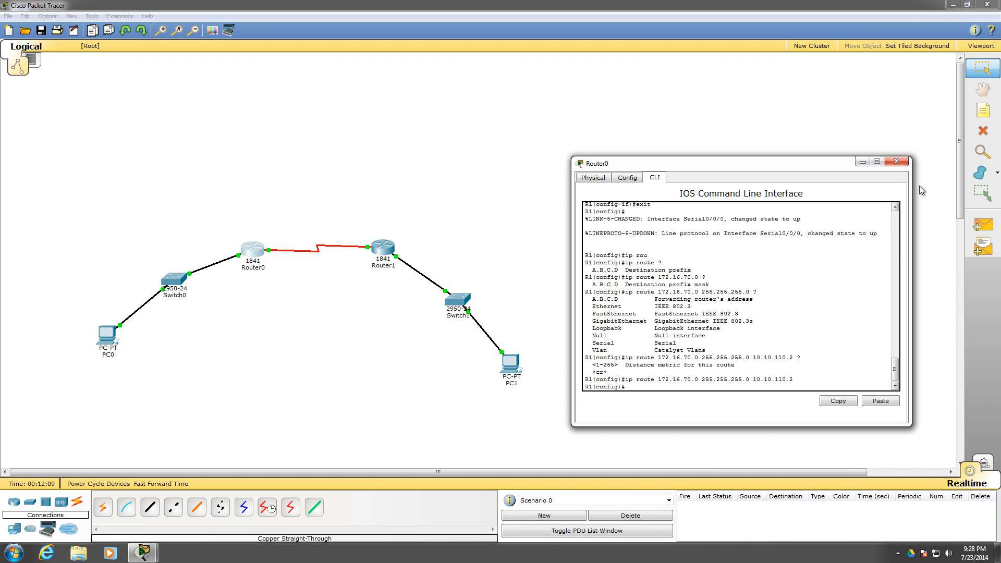
{"action": "left_click", "coordinate": [898, 164]}
- Open Router1's CLI, move its window away from the routers and exit to global configuration mode
{"action": "left_click", "coordinate": [385, 252]}
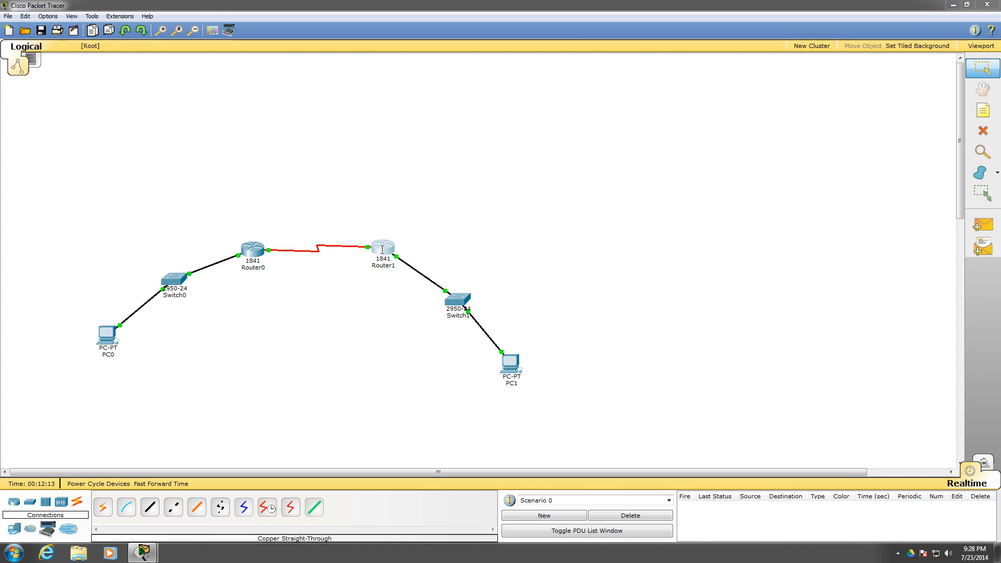
{"action": "left_click_drag", "start_coordinate": [443, 111], "coordinate": [629, 106]}
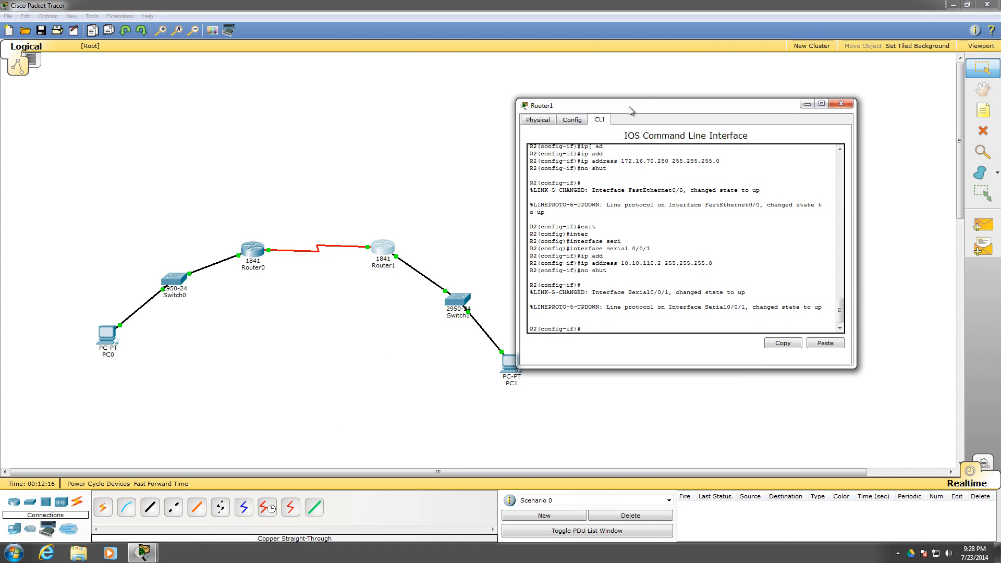
{"action": "type", "text": "exit"}
{"action": "key", "text": "Return"}
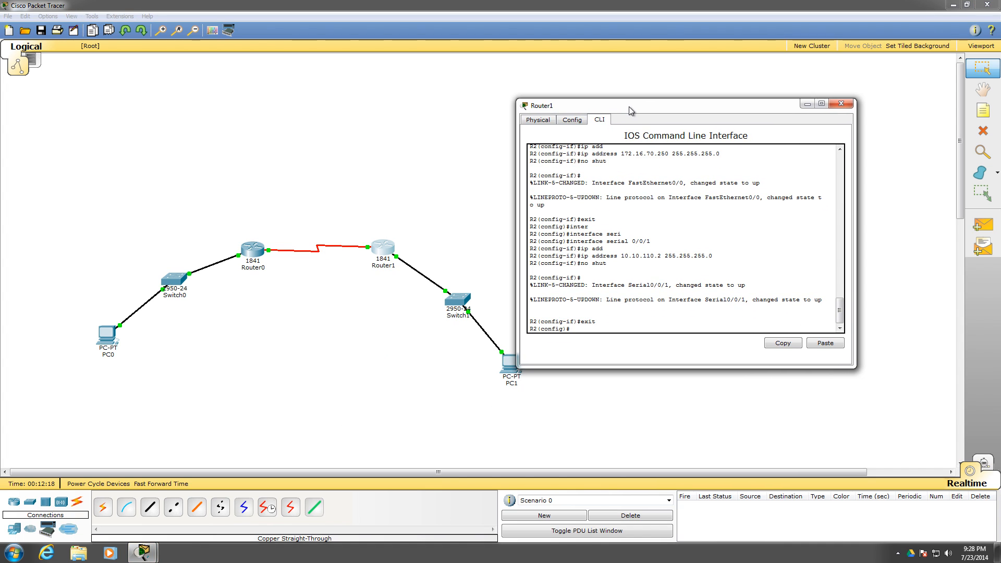
- Add a static route on R2 to network 192.168.50.0 with mask 255.255.255.0 via next hop 10.10.110.1
{"action": "type", "text": "ip route"}
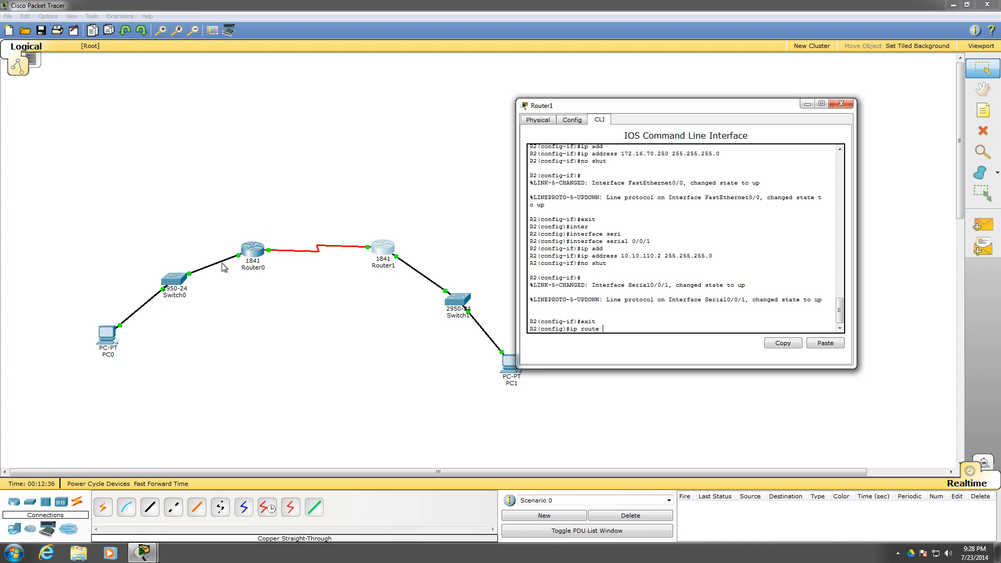
{"action": "type", "text": "192"}
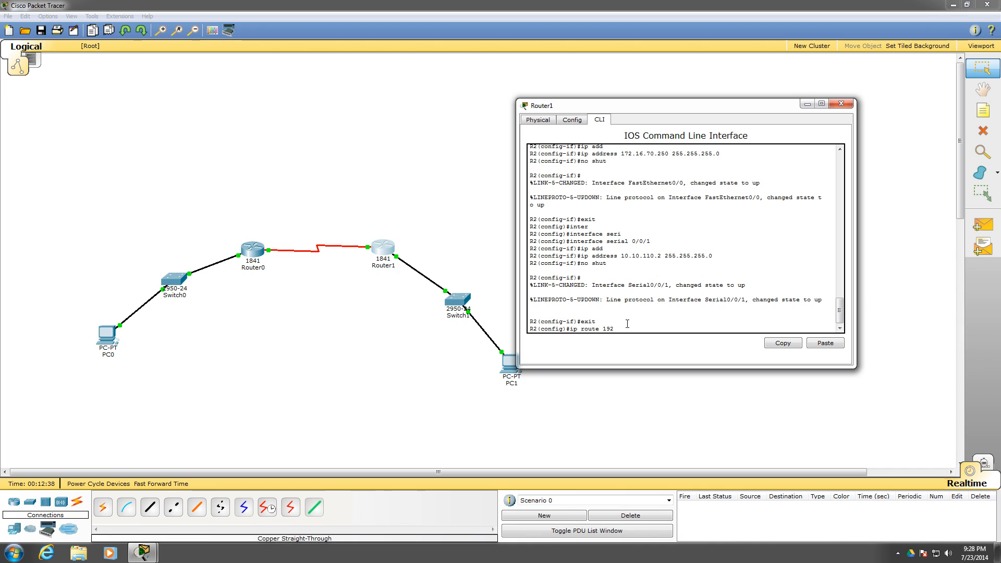
{"action": "type", "text": ".168.50."}
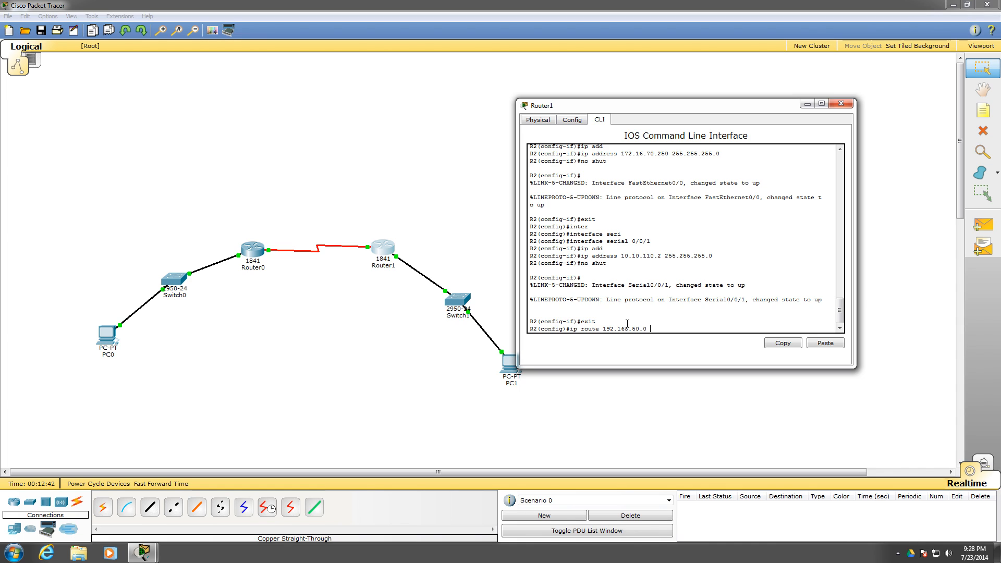
{"action": "type", "text": "0 255.2"}
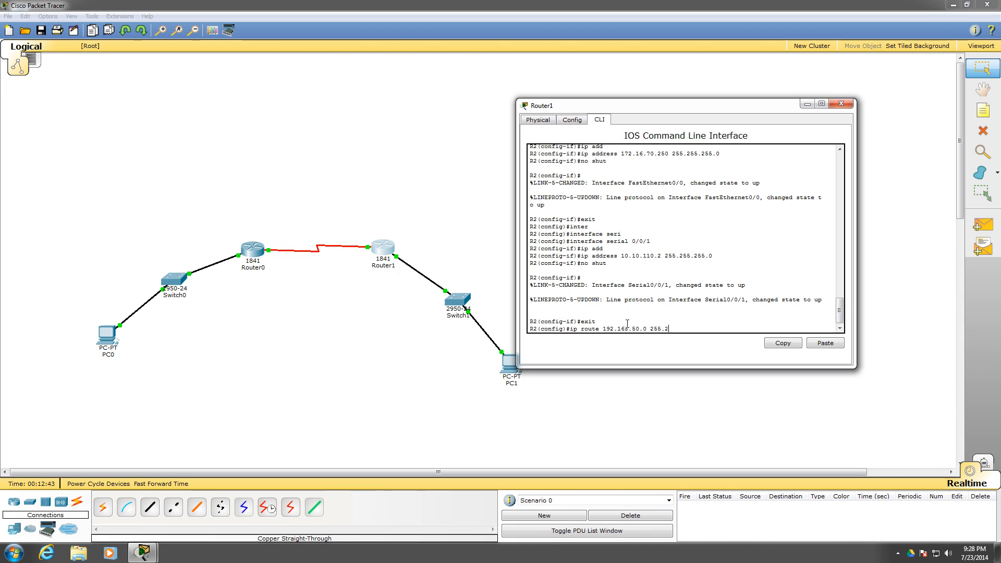
{"action": "type", "text": "55.255"}
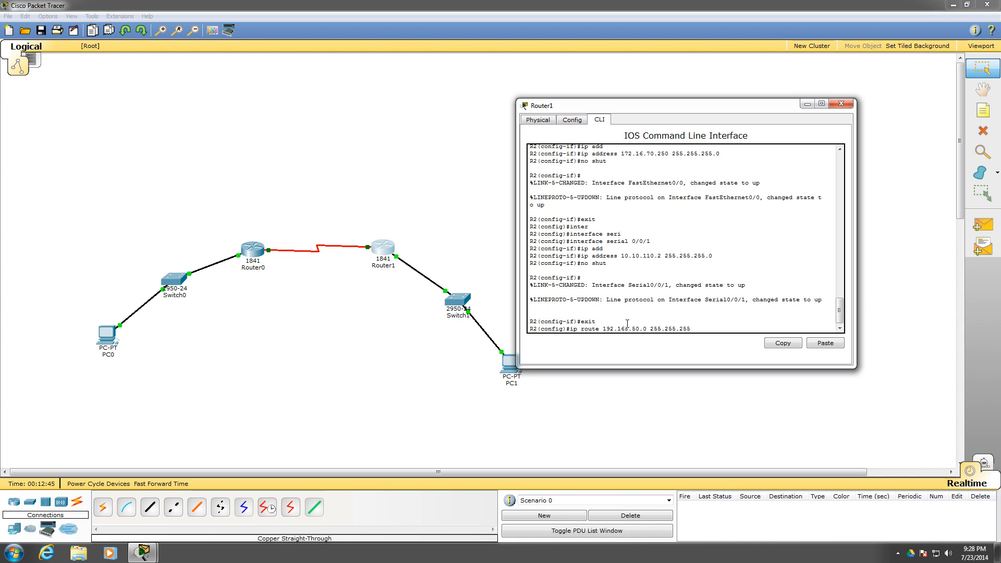
{"action": "type", "text": ".0"}
{"action": "type", "text": ".110.1"}
{"action": "key", "text": "Return"}
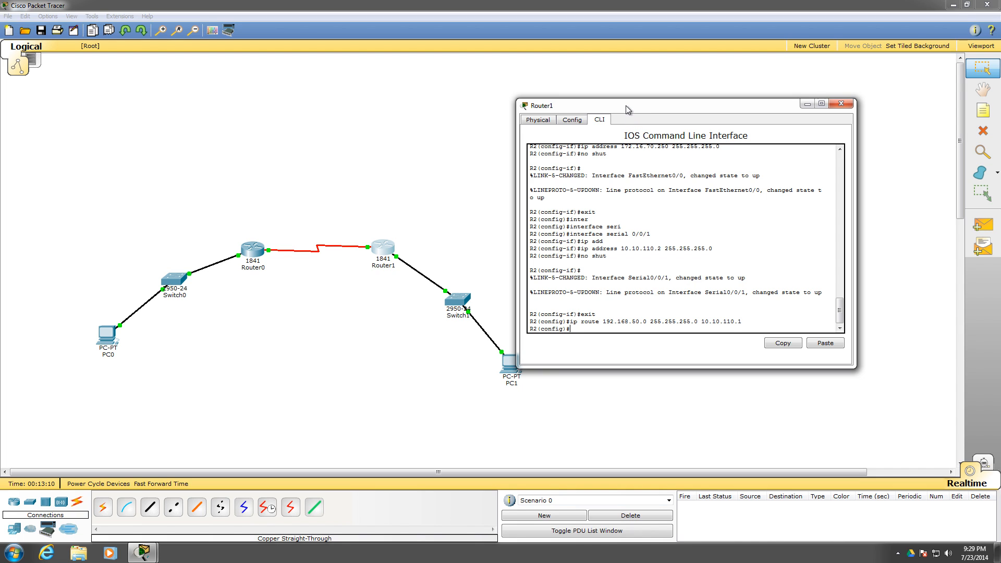
- Move Router1's window aside, open PC0's Command Prompt and place PC0's window clear of the network diagram
{"action": "left_click_drag", "start_coordinate": [625, 106], "coordinate": [712, 83]}
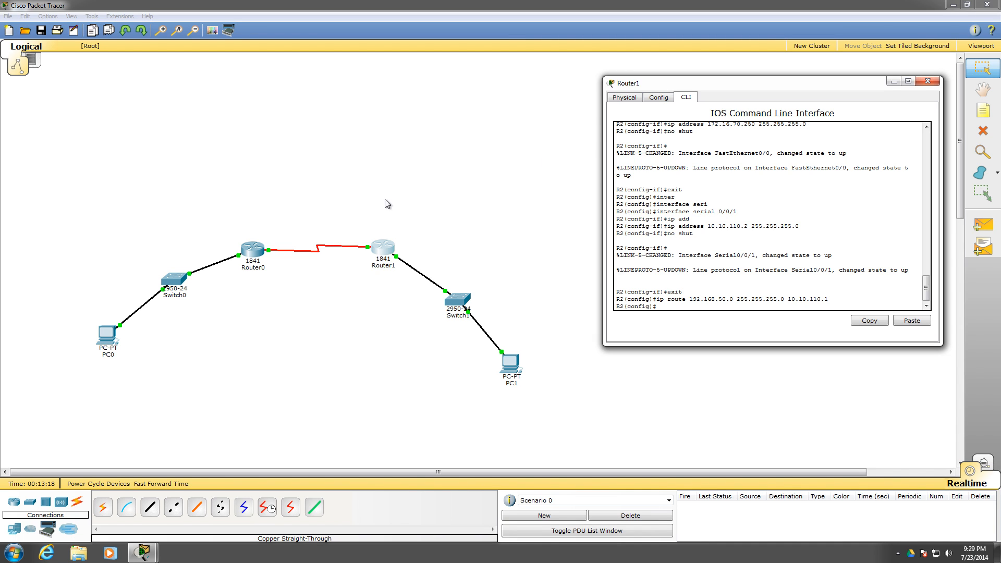
{"action": "left_click", "coordinate": [100, 338]}
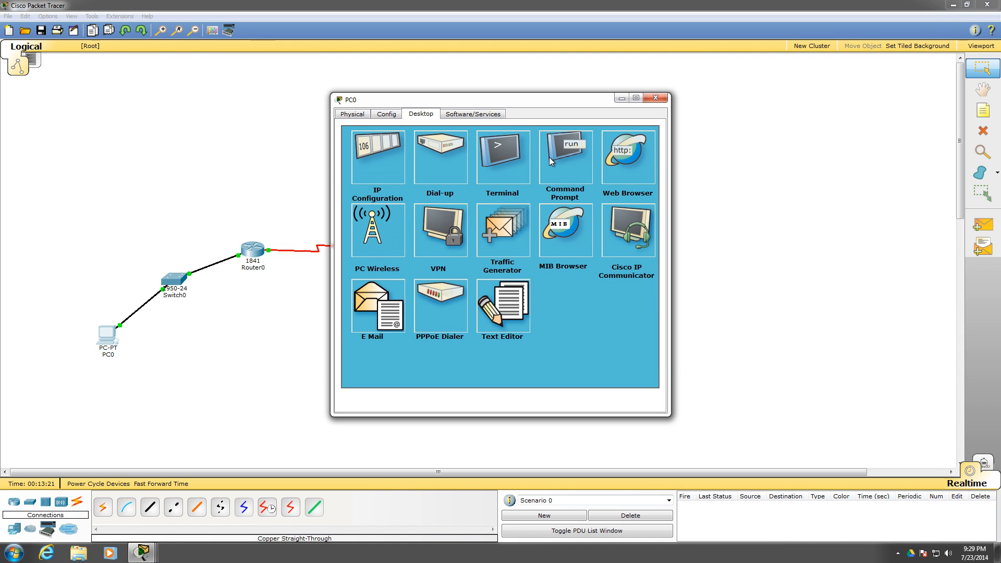
{"action": "left_click", "coordinate": [580, 161]}
{"action": "left_click_drag", "start_coordinate": [527, 101], "coordinate": [762, 92]}
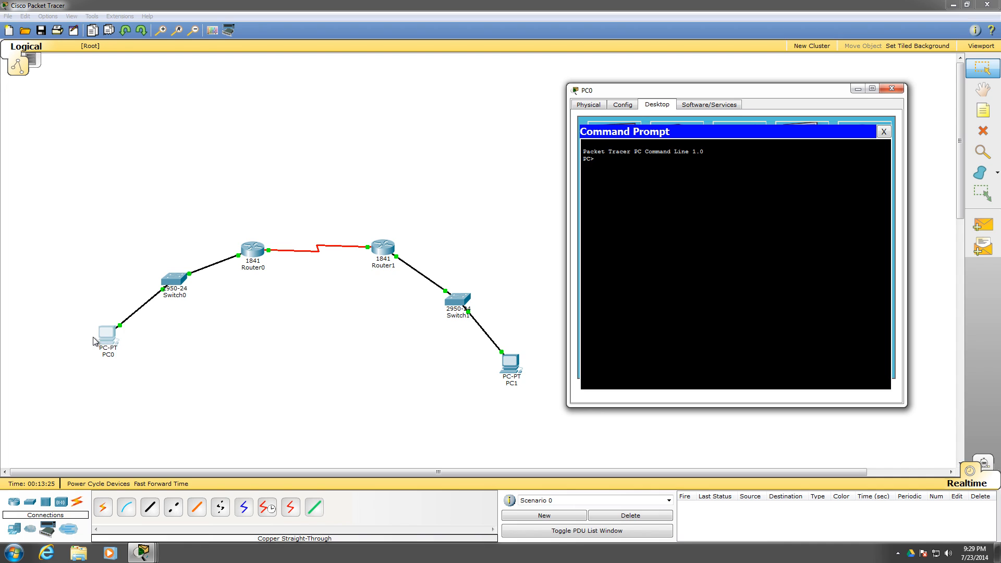
- Display PC0's full IP configuration with ipconfig /all and ping 172.16.70.65 from its Command Prompt
{"action": "type", "text": "ipconfig /all"}
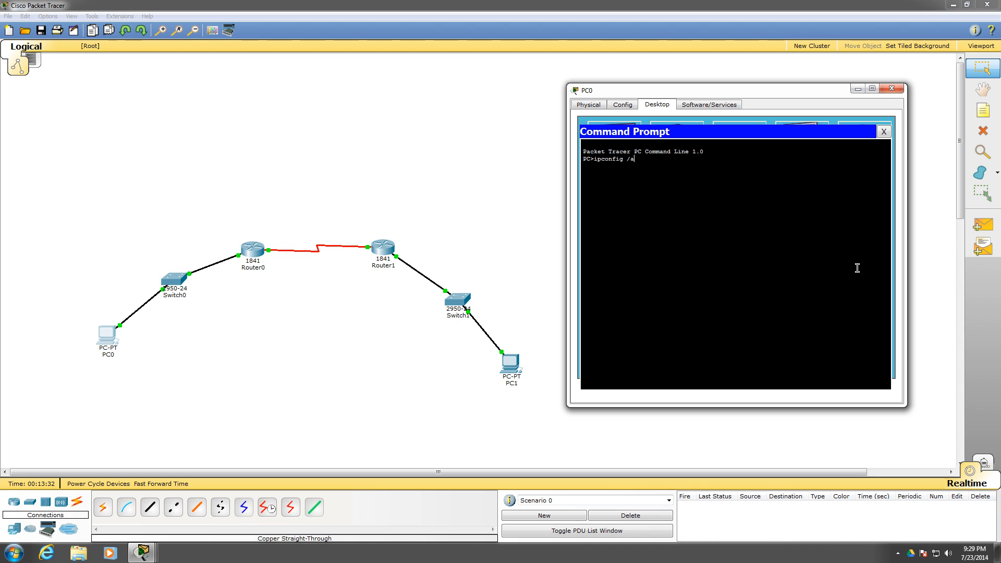
{"action": "key", "text": "Return"}
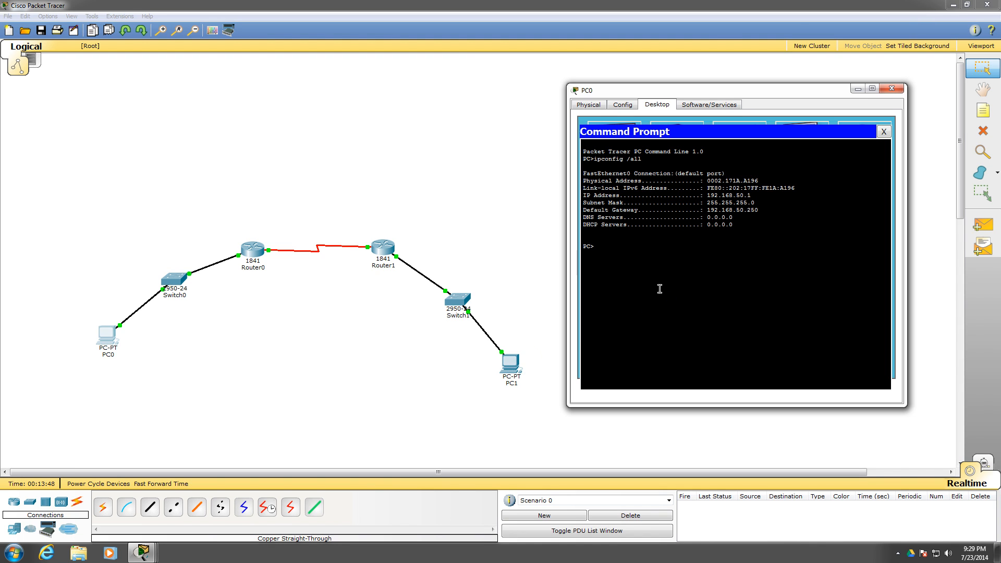
{"action": "type", "text": "ping"}
{"action": "type", "text": "172.20"}
{"action": "type", "text": "16"}
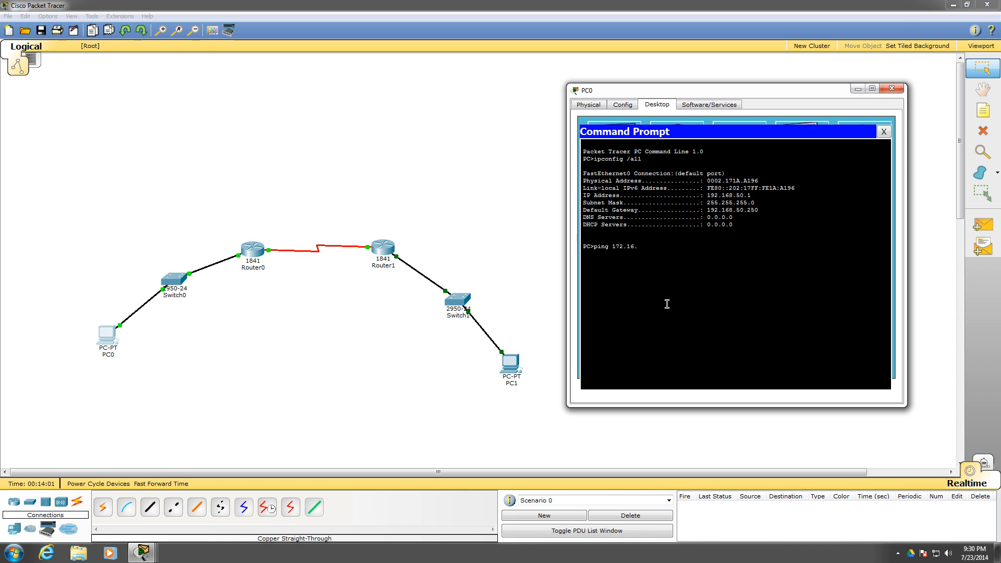
{"action": "type", "text": ".65"}
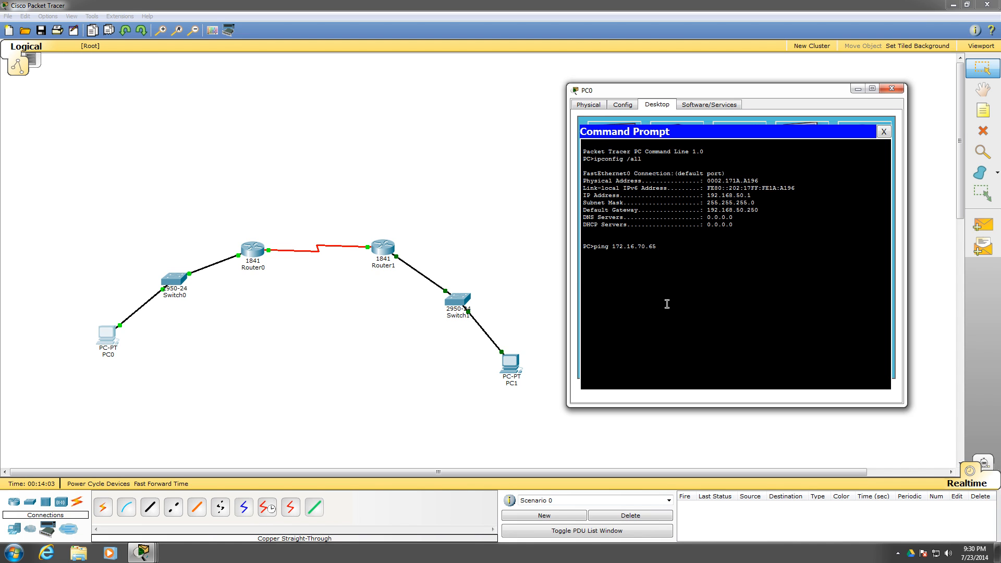
{"action": "key", "text": "Return"}
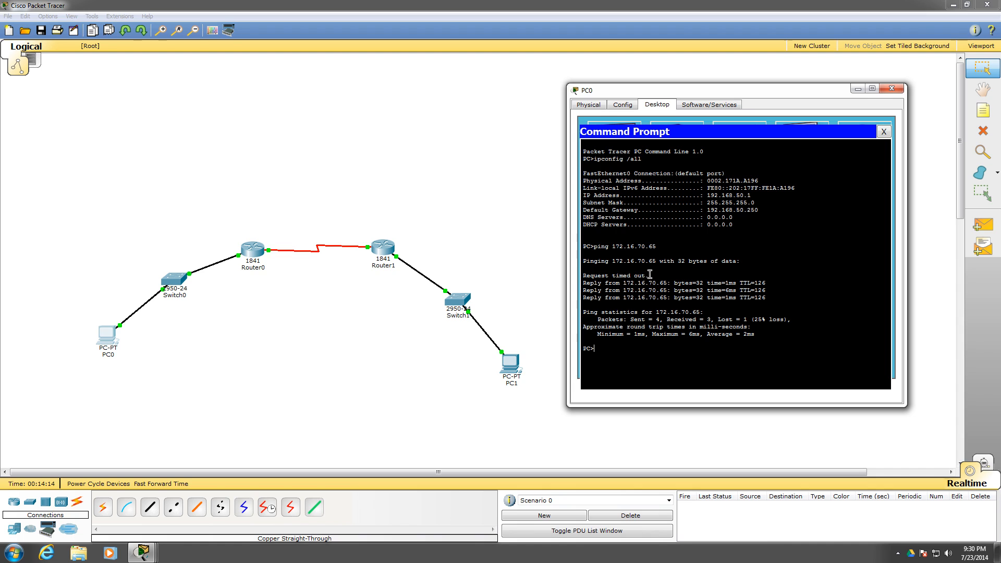
- Repeat the ping from PC0 to 172.16.70.65 and close PC0's window
{"action": "left_click_drag", "start_coordinate": [649, 275], "coordinate": [581, 275]}
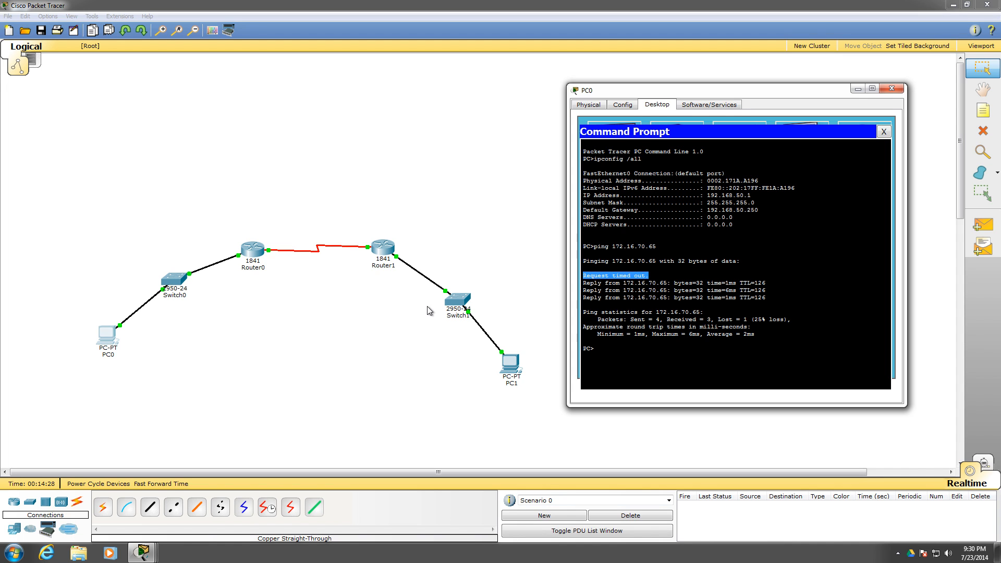
{"action": "left_click", "coordinate": [617, 366]}
{"action": "key", "text": "Up"}
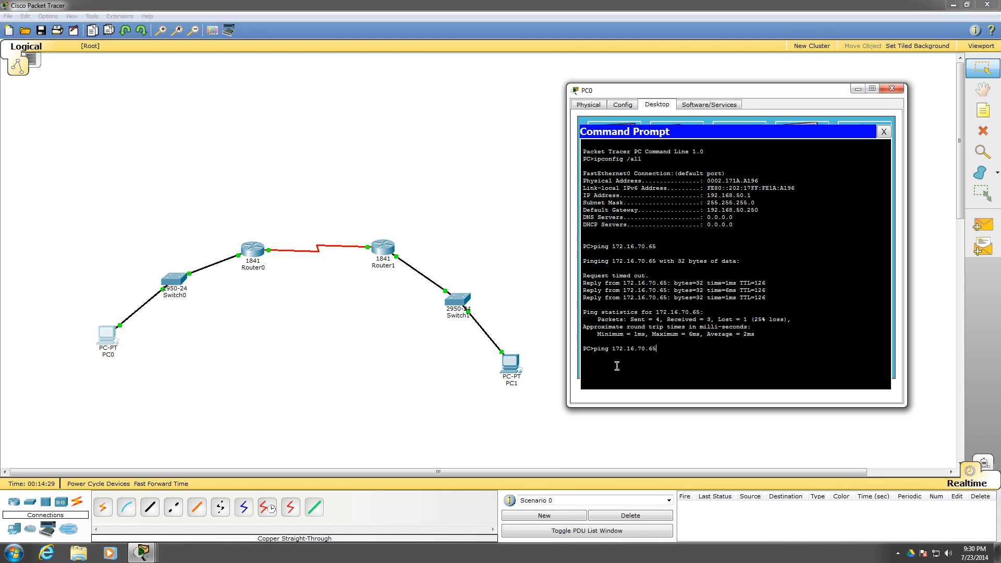
{"action": "key", "text": "Return"}
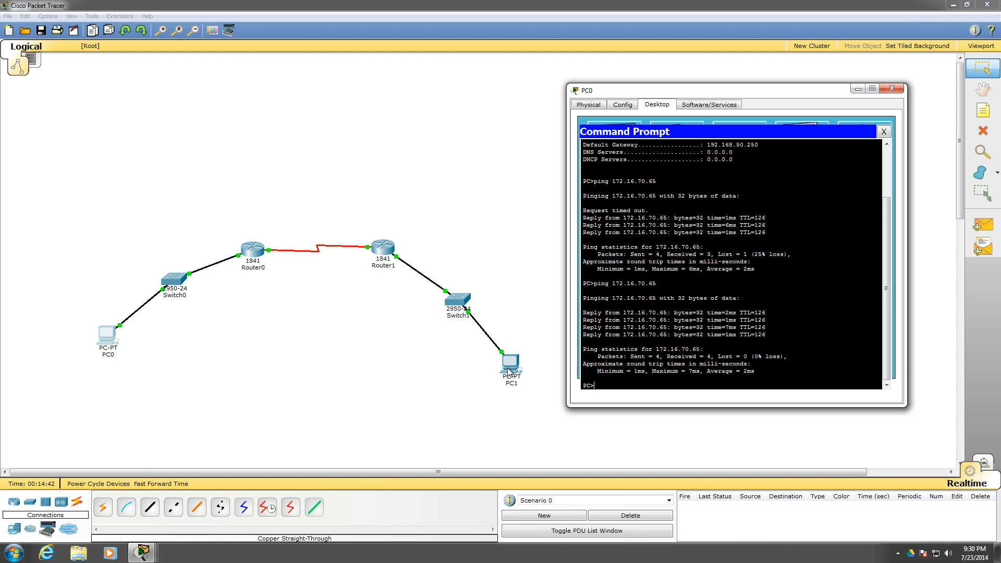
{"action": "mouse_move", "coordinate": [809, 93]}
{"action": "left_mouse_down"}
{"action": "mouse_move", "coordinate": [801, 126]}
{"action": "mouse_move", "coordinate": [822, 97]}
{"action": "left_mouse_up"}
{"action": "left_click", "coordinate": [910, 94]}
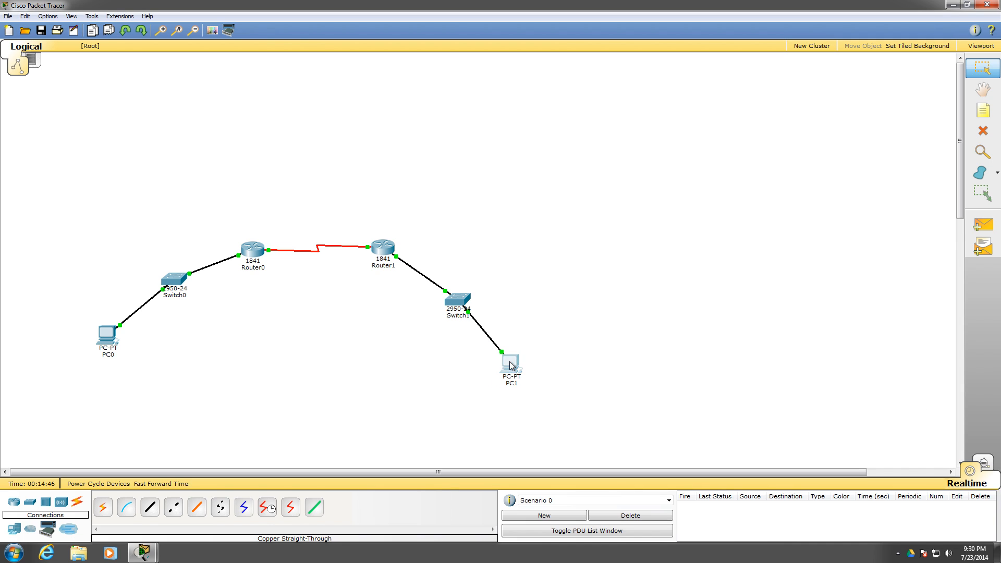
- Replace PC1's Text Editor with its Command Prompt and place PC1's window clear of the network diagram
{"action": "left_click", "coordinate": [511, 364]}
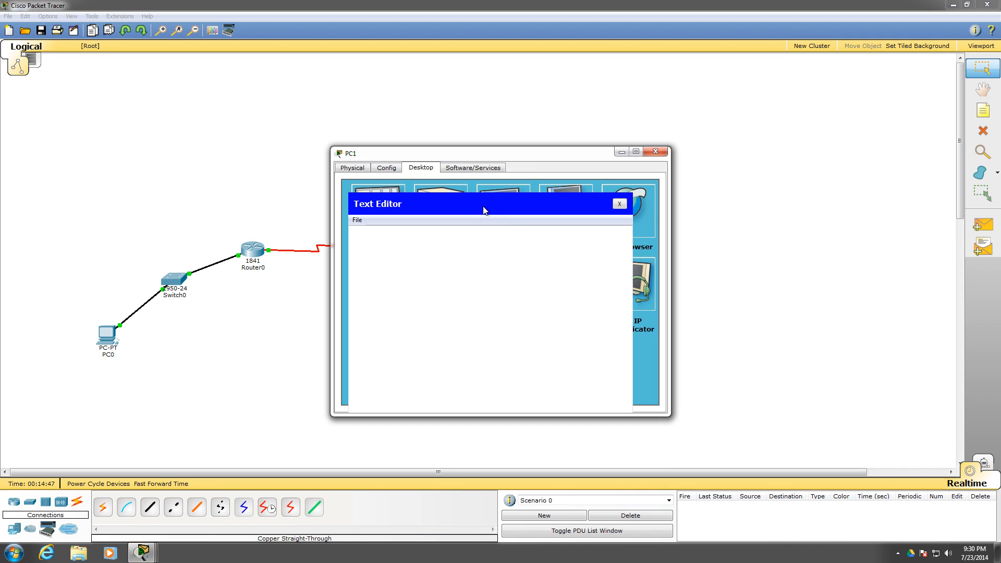
{"action": "left_click", "coordinate": [619, 203]}
{"action": "left_click", "coordinate": [574, 206]}
{"action": "left_click_drag", "start_coordinate": [555, 151], "coordinate": [772, 139]}
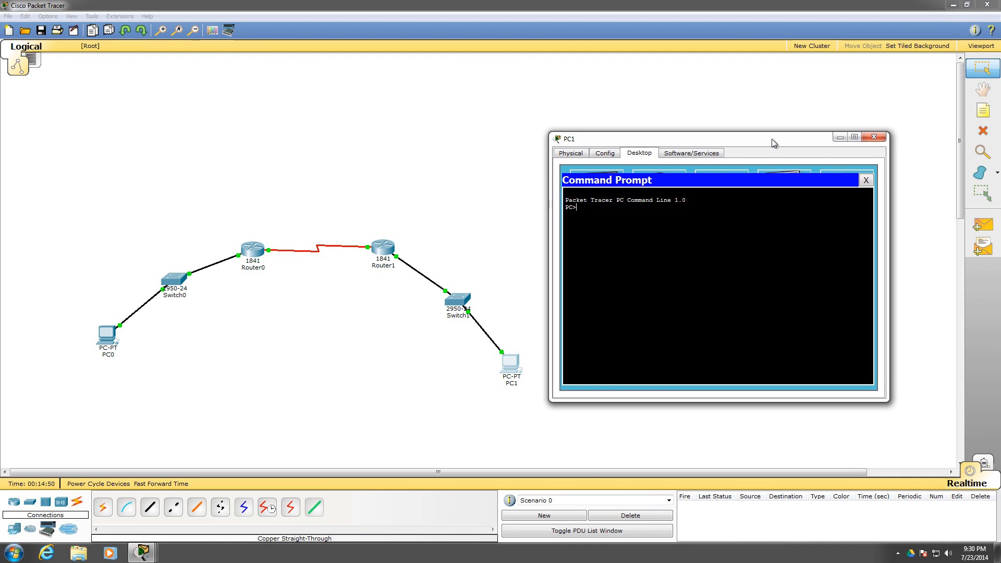
- Display PC1's full IP configuration with ipconfig /all
{"action": "type", "text": "piung"}
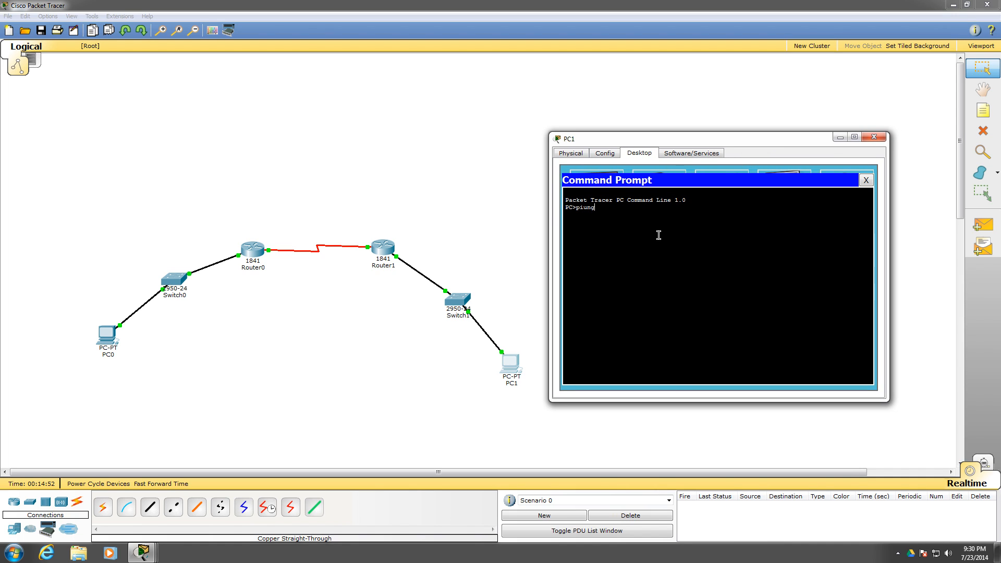
{"action": "key", "text": "BackSpace"}
{"action": "key", "text": "BackSpace"}
{"action": "type", "text": "nmg"}
{"action": "type", "text": "pconf"}
{"action": "type", "text": "ig /all"}
{"action": "key", "text": "Return"}
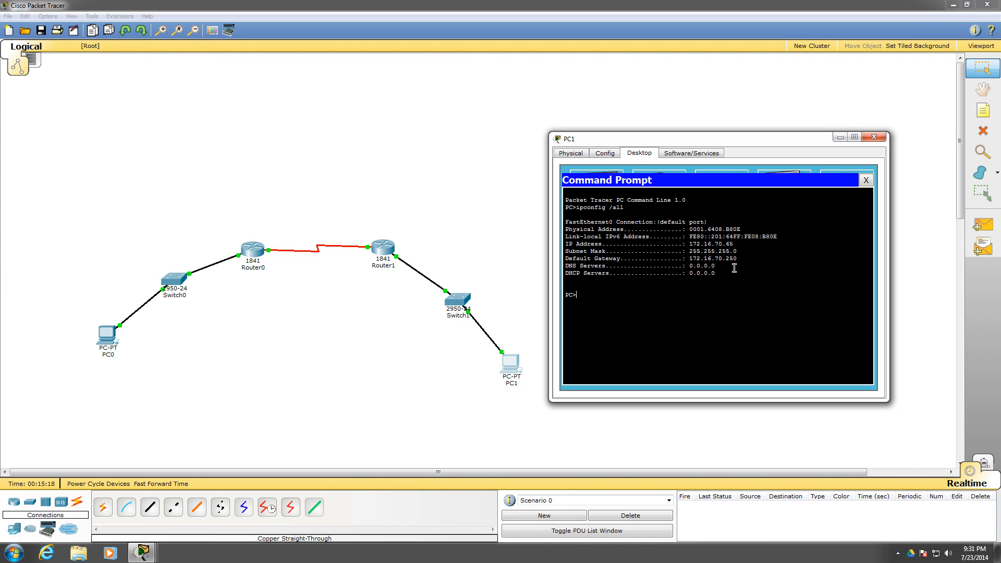
- Ping 192.168.50.1 from PC1, highlight the first reply and close PC1's window
{"action": "type", "text": "iu"}
{"action": "type", "text": "g"}
{"action": "type", "text": " 192.168.50.1"}
{"action": "key", "text": "Return"}
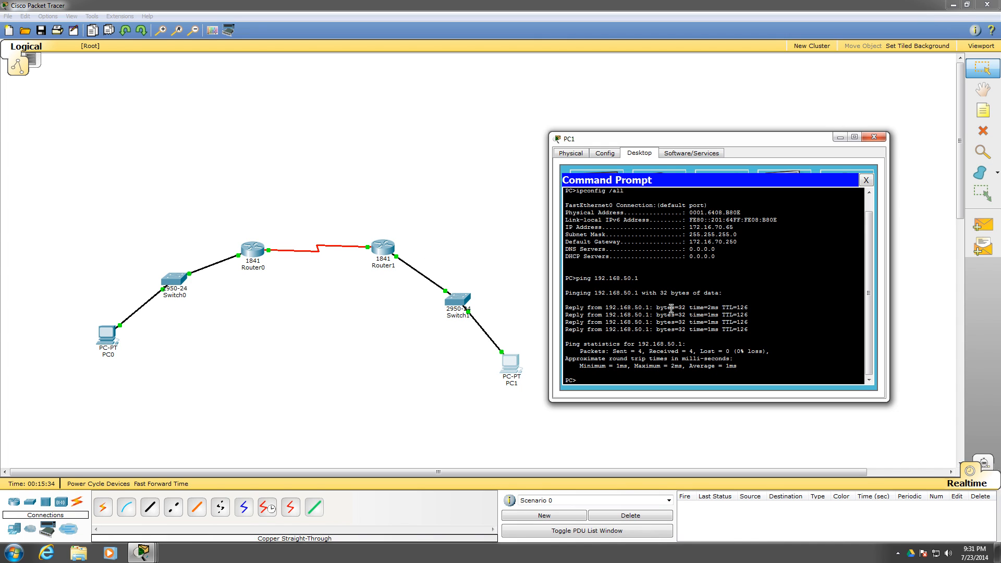
{"action": "left_click_drag", "start_coordinate": [751, 307], "coordinate": [565, 308]}
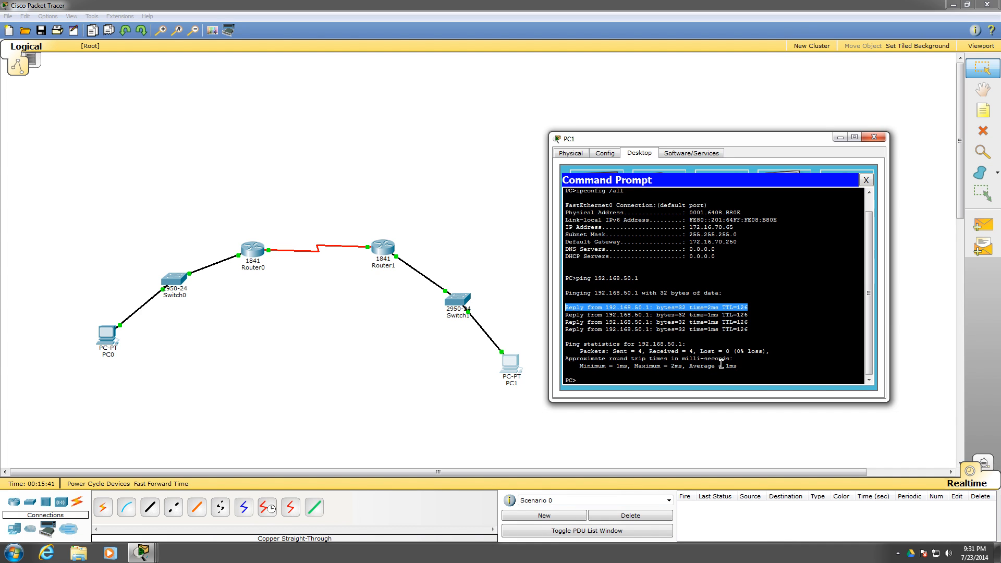
{"action": "left_click", "coordinate": [874, 138]}
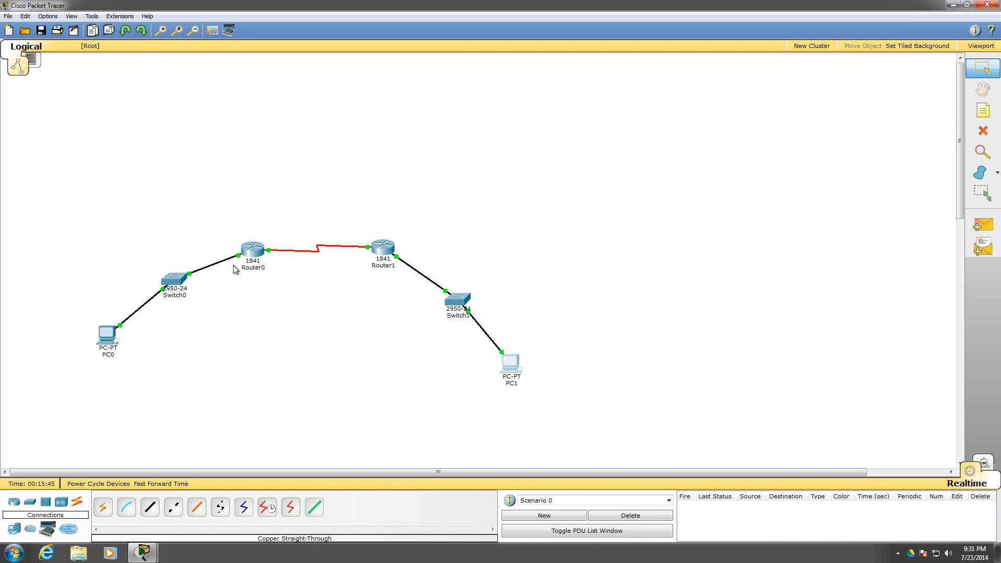
- Review the static route in Router0's CLI and shift Router0 and Router1 slightly apart in the diagram
{"action": "left_click_drag", "start_coordinate": [246, 256], "coordinate": [247, 246]}
{"action": "left_click", "coordinate": [247, 246]}
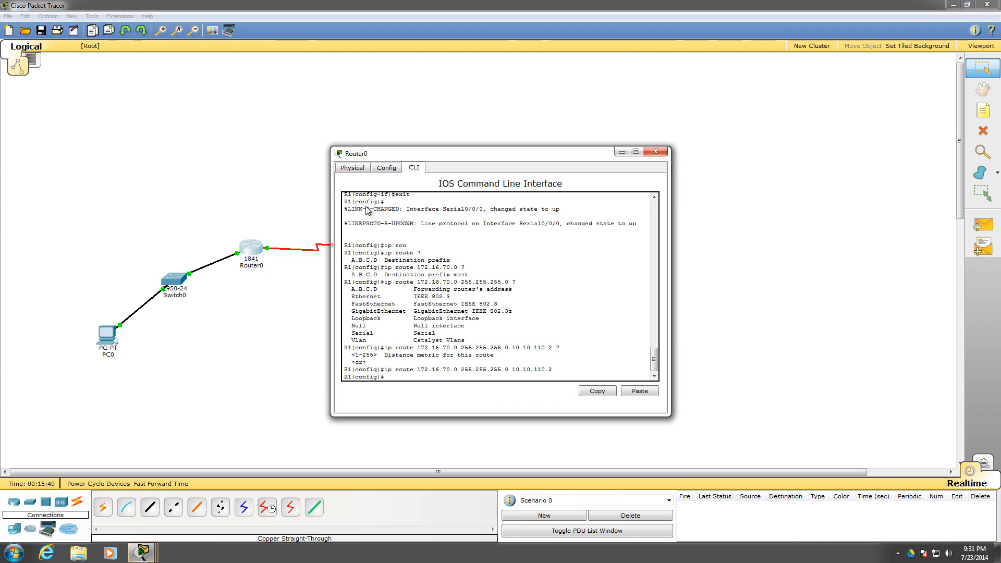
{"action": "left_click", "coordinate": [663, 148]}
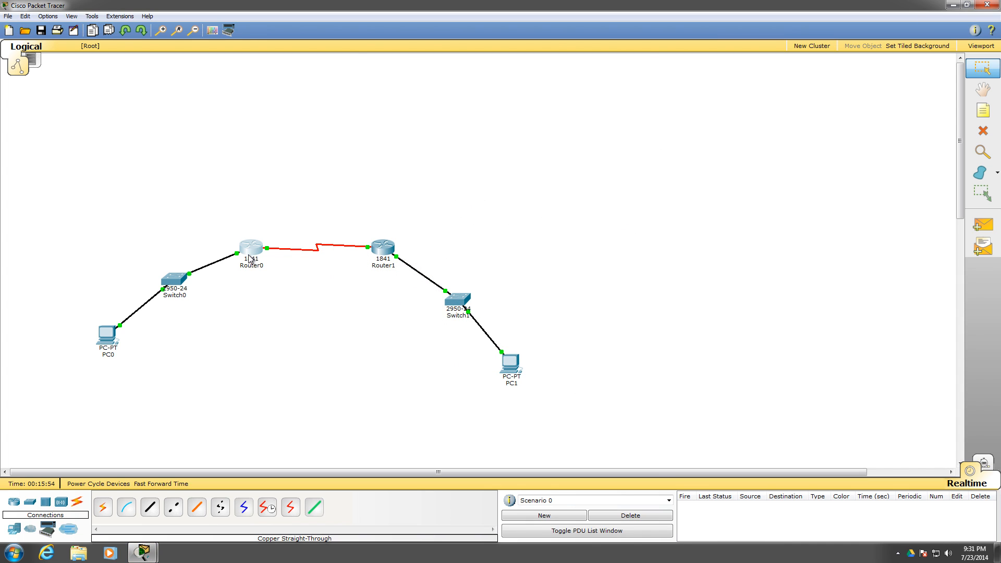
{"action": "left_click_drag", "start_coordinate": [249, 251], "coordinate": [244, 248]}
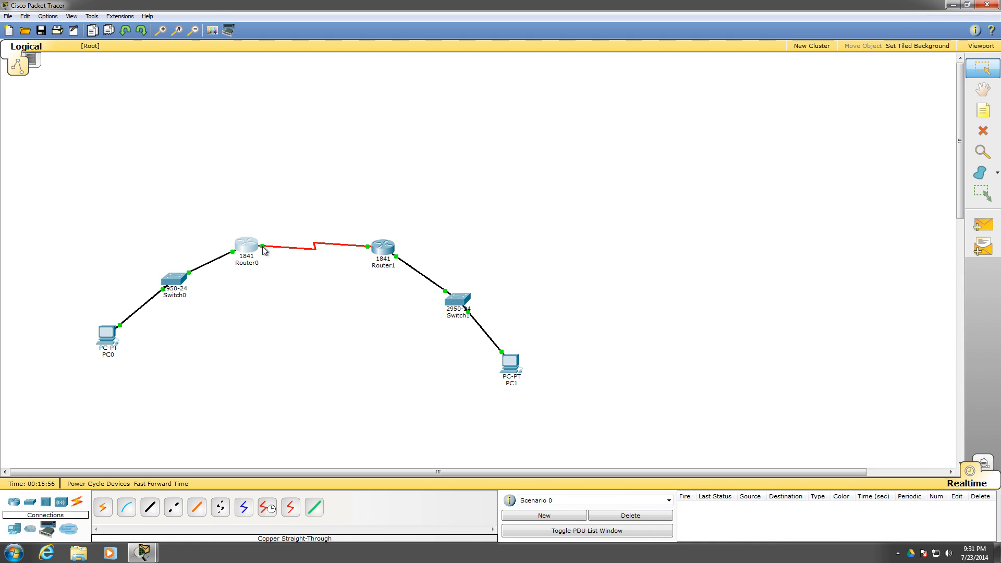
{"action": "left_click_drag", "start_coordinate": [386, 245], "coordinate": [387, 244]}
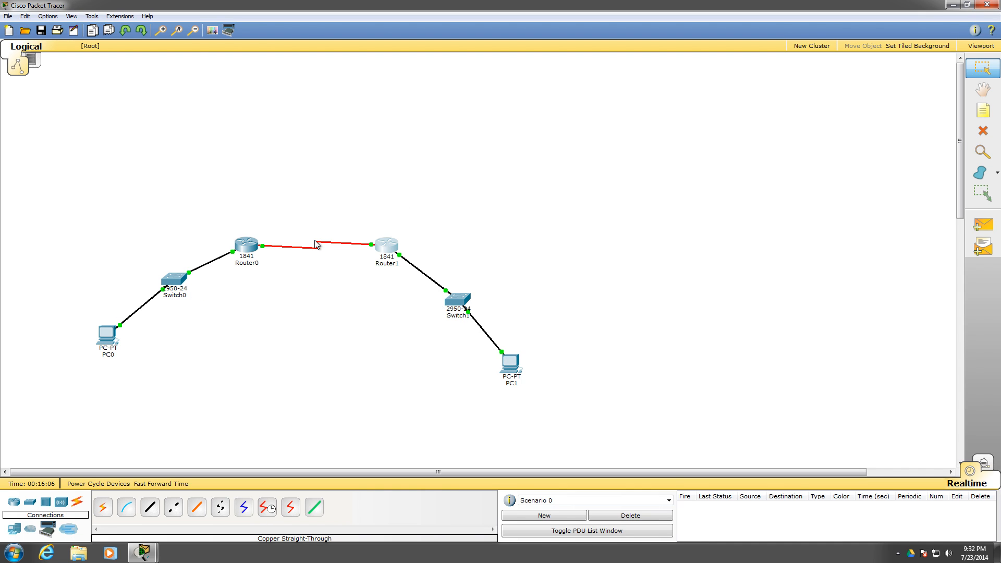
- Check the port labels on the serial link between the routers and the static route in Router1's CLI
{"action": "mouse_move", "coordinate": [323, 243]}
{"action": "mouse_move", "coordinate": [293, 248]}
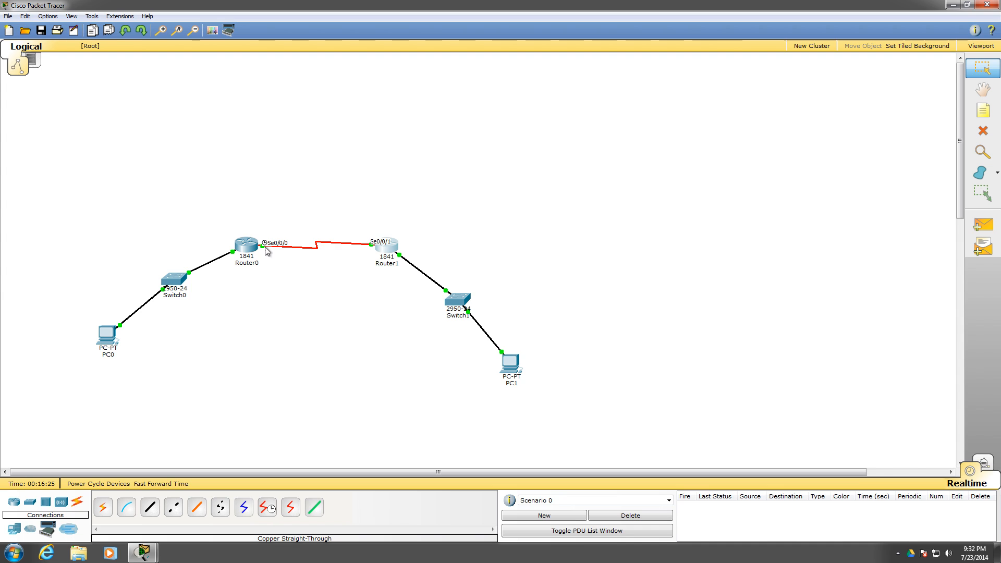
{"action": "left_click", "coordinate": [387, 247]}
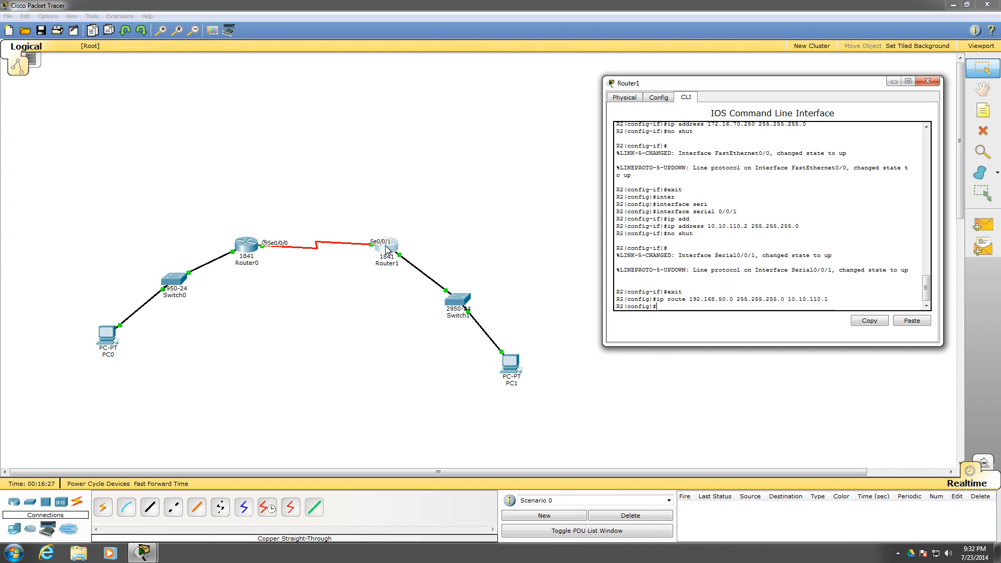
{"action": "left_click", "coordinate": [928, 82]}
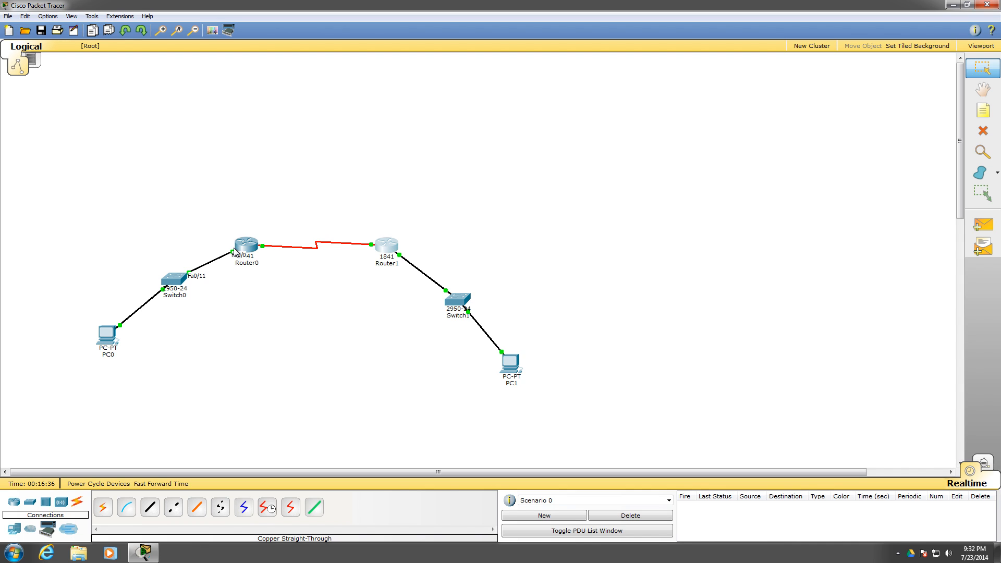
- Check the ports on the link between Switch0 and Router0 and shift both routers slightly closer together
{"action": "left_click_drag", "start_coordinate": [234, 252], "coordinate": [239, 248]}
{"action": "mouse_move", "coordinate": [238, 247]}
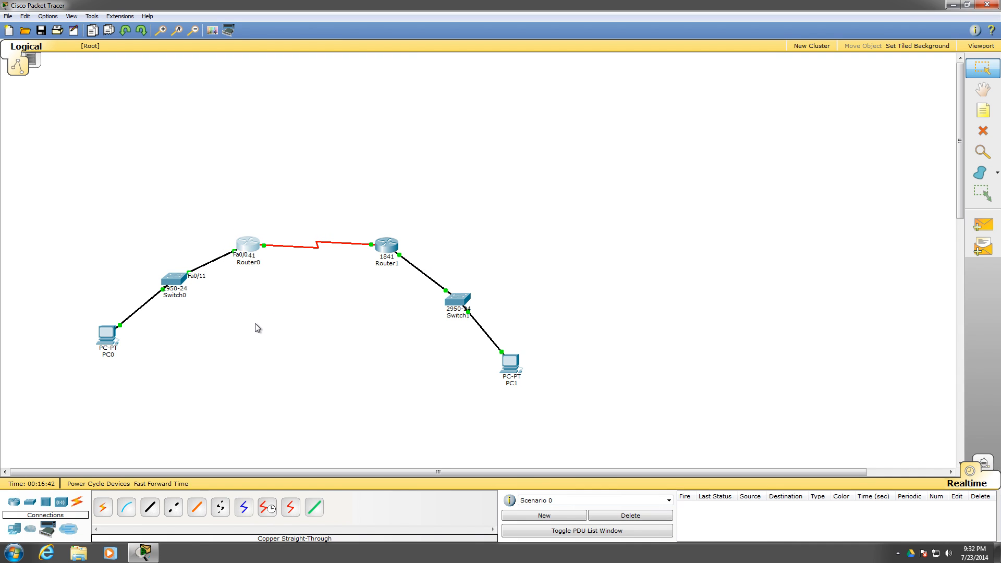
{"action": "left_click_drag", "start_coordinate": [385, 247], "coordinate": [378, 246]}
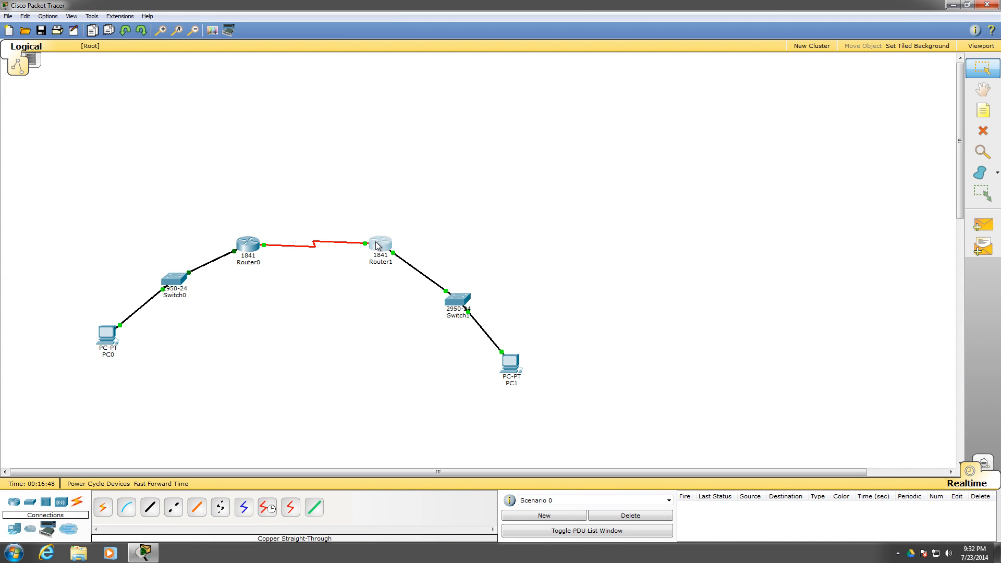
{"action": "left_click_drag", "start_coordinate": [379, 246], "coordinate": [379, 243]}
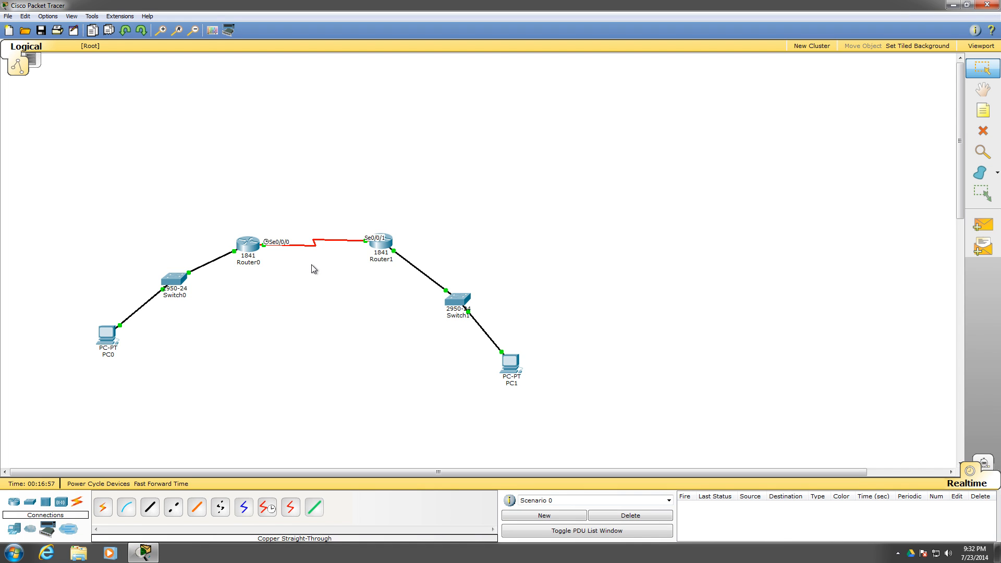
- Move Router0's CLI window clear of the network diagram and rename Router0 as R1
{"action": "left_click", "coordinate": [248, 244]}
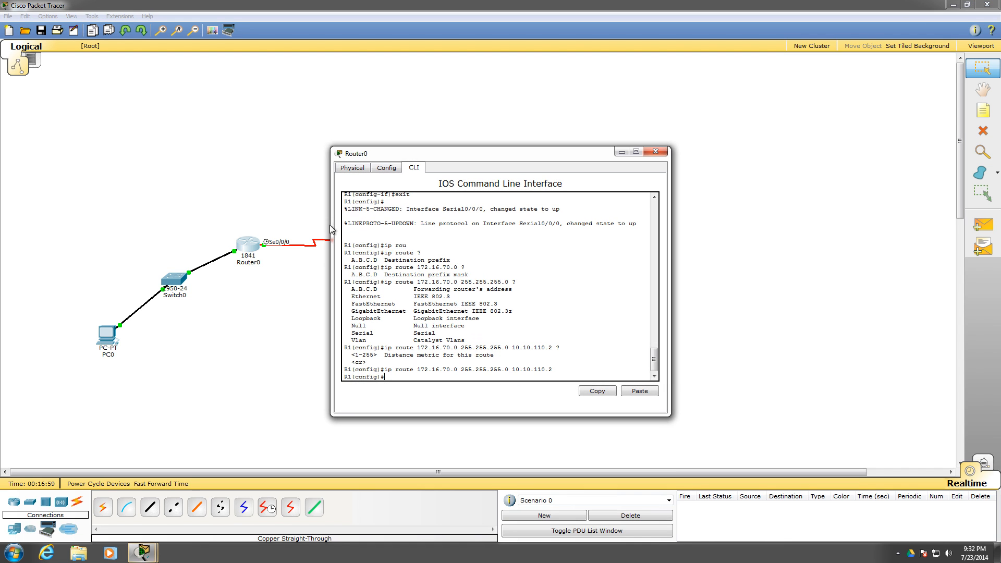
{"action": "left_click_drag", "start_coordinate": [426, 152], "coordinate": [634, 110]}
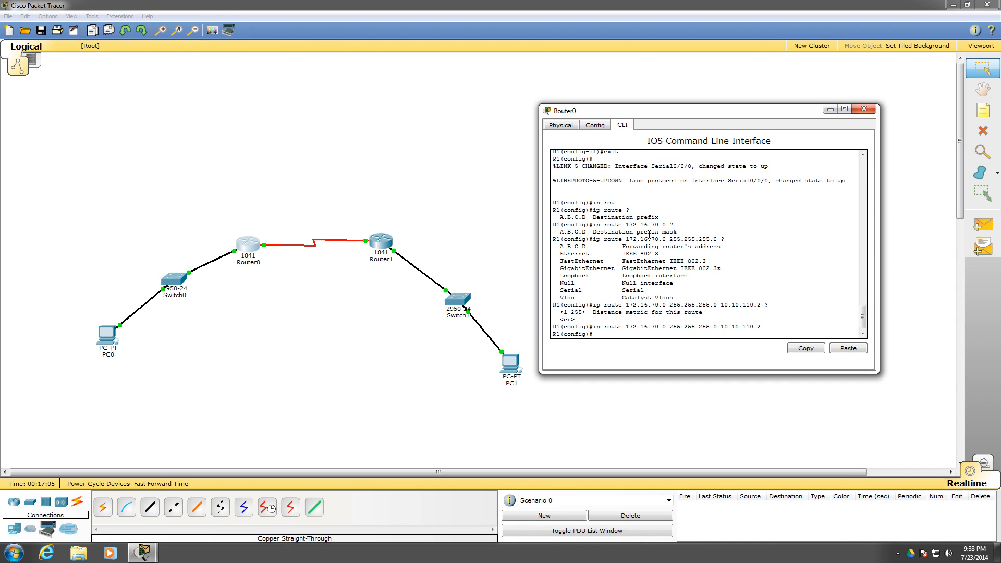
{"action": "left_click", "coordinate": [253, 262]}
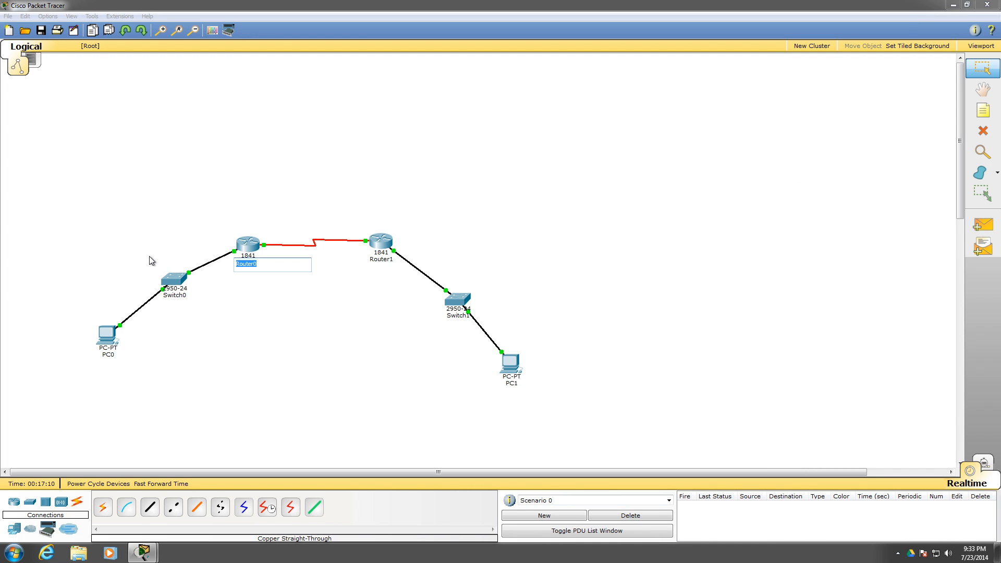
{"action": "type", "text": "R1"}
{"action": "key", "text": "Return"}
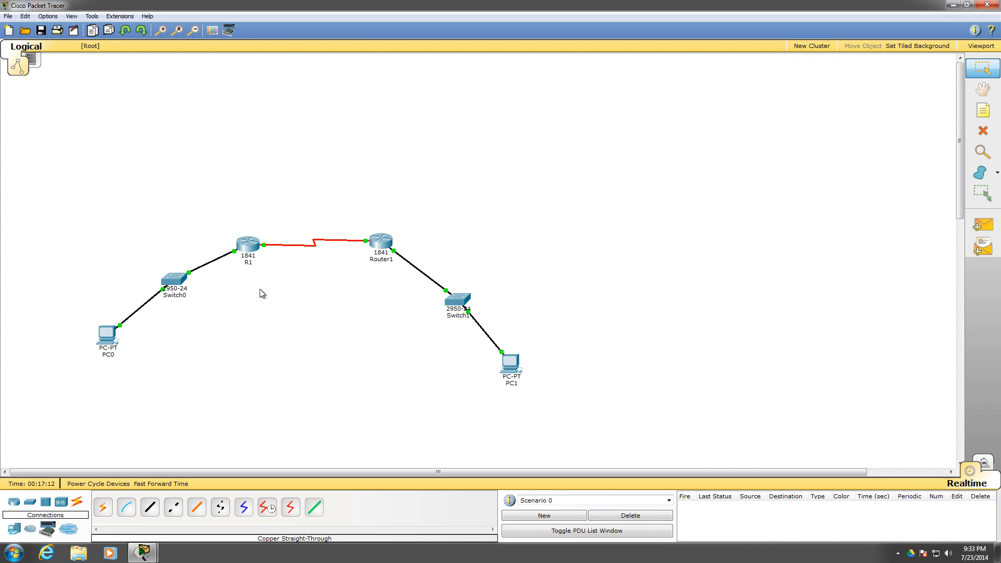
{"action": "left_click", "coordinate": [385, 260]}
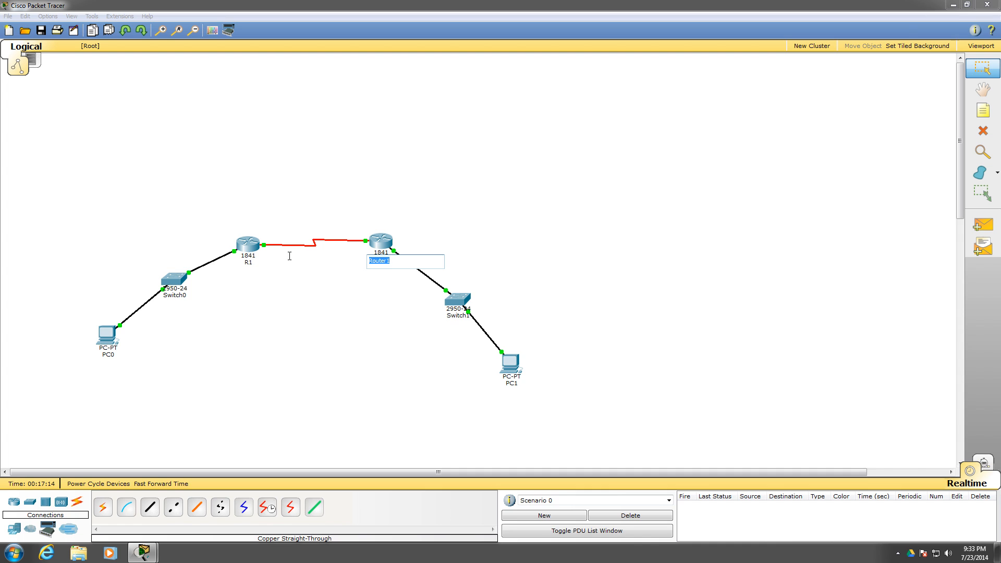
{"action": "type", "text": "R1"}
{"action": "key", "text": "Return"}
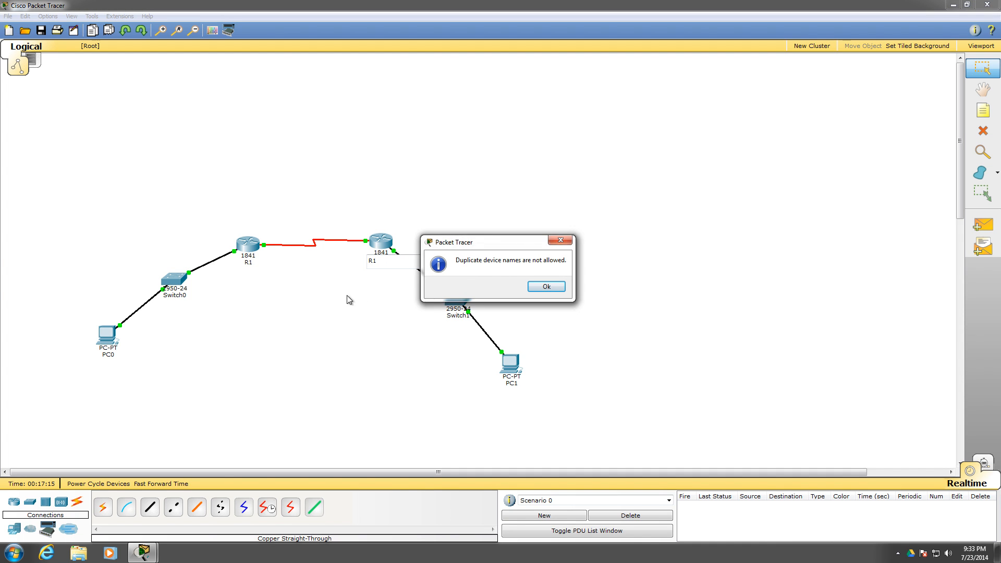
{"action": "left_click", "coordinate": [539, 287]}
- Rename Router1 as R2 in the network diagram
{"action": "left_click", "coordinate": [383, 265]}
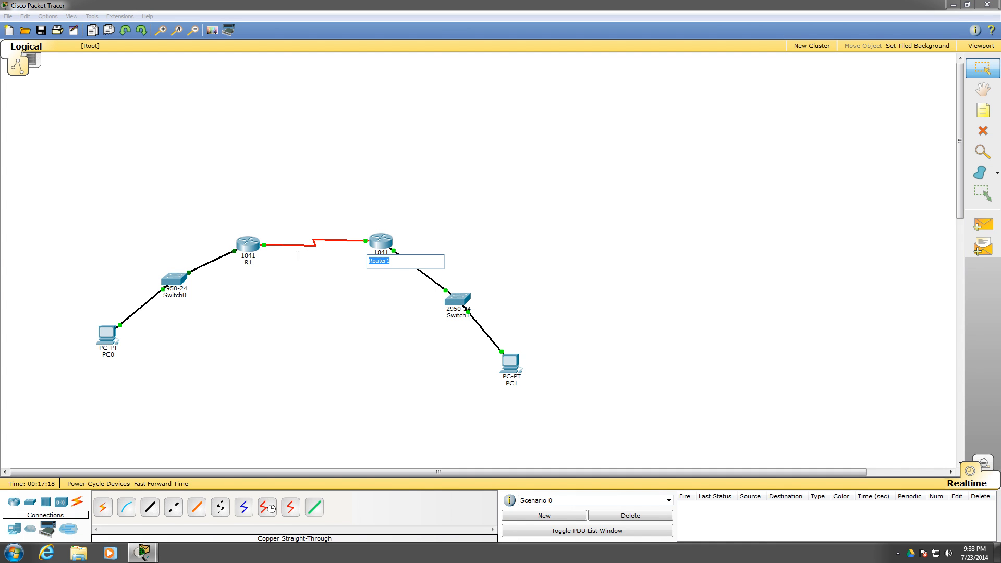
{"action": "type", "text": "R2"}
{"action": "key", "text": "Return"}
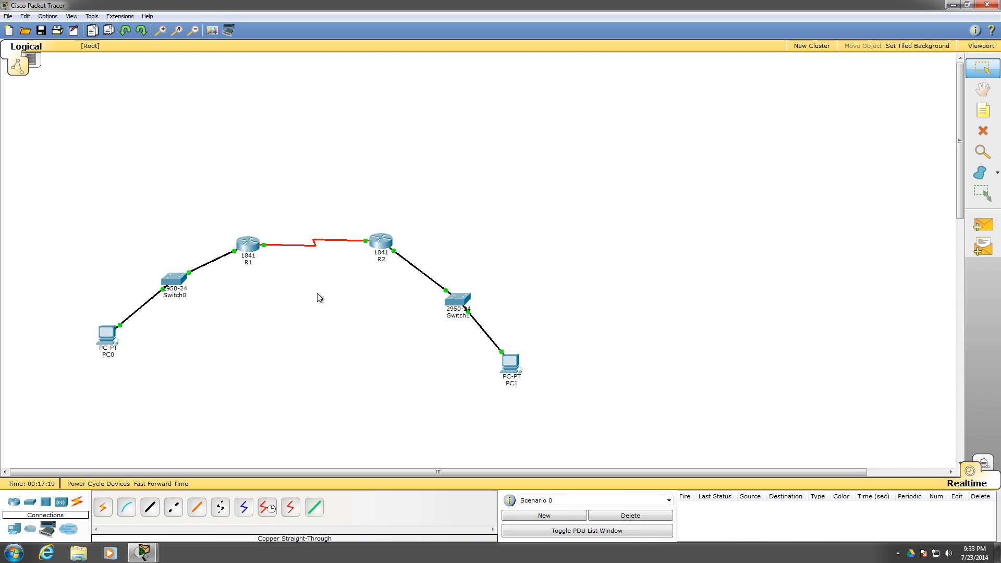
- In R1's CLI, enter configuration of VTY lines 0 to 4 and set the line password
{"action": "left_click", "coordinate": [246, 245]}
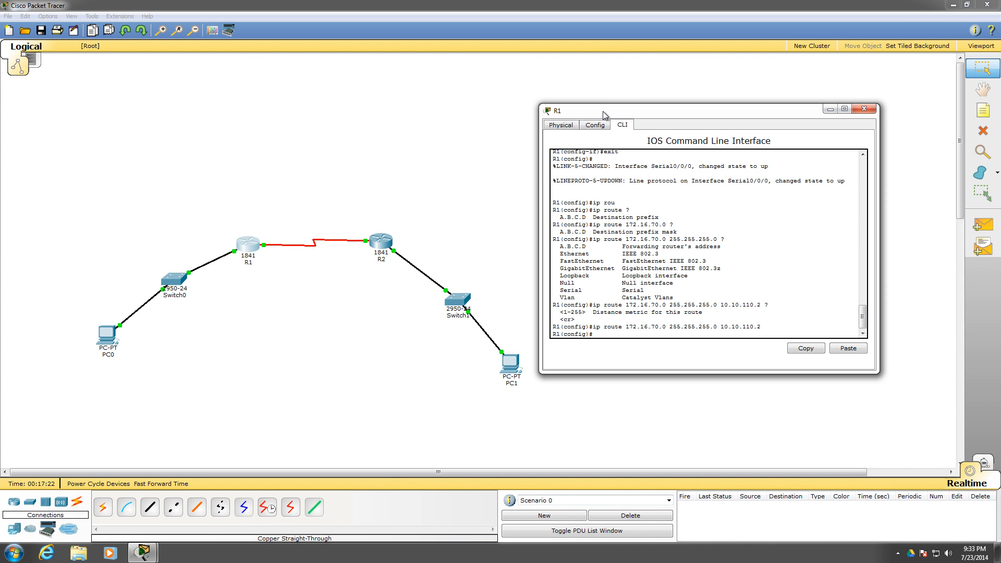
{"action": "left_click_drag", "start_coordinate": [603, 111], "coordinate": [630, 93]}
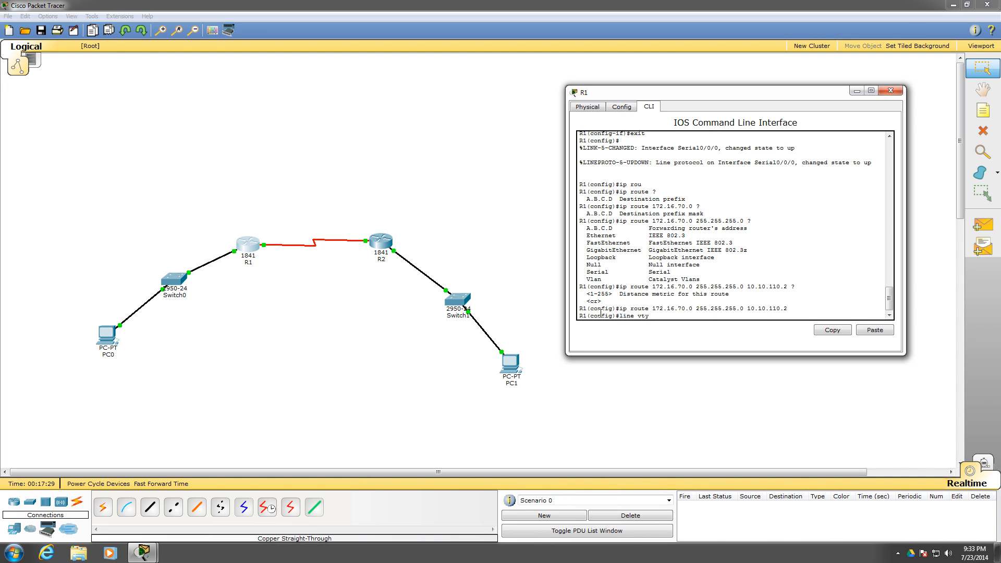
{"action": "type", "text": "4"}
{"action": "key", "text": "Return"}
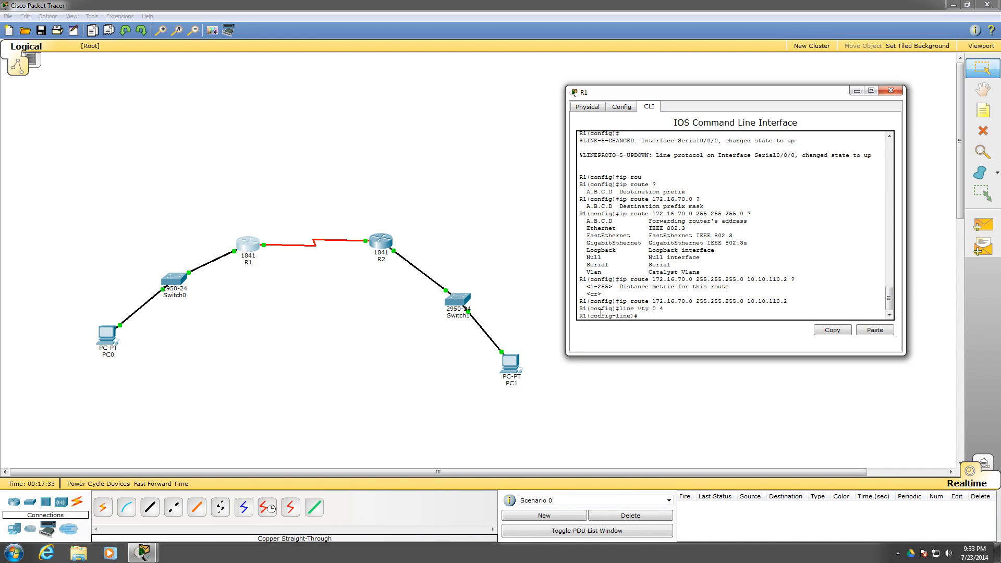
{"action": "type", "text": "password ciscopress"}
{"action": "key", "text": "Return"}
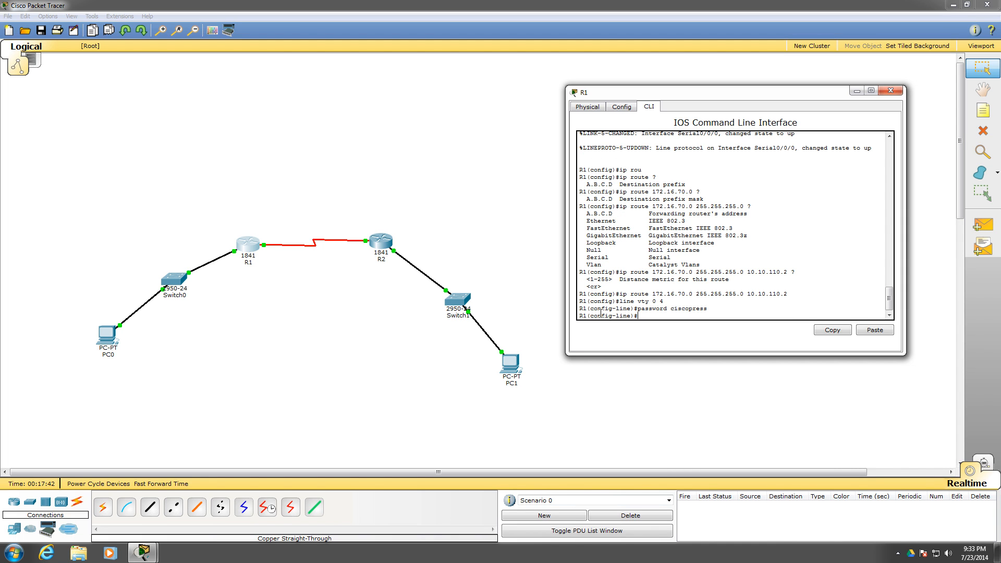
- Try no shut on R1's VTY lines and list the available line commands and the options of no
{"action": "type", "text": "no shut"}
{"action": "key", "text": "Return"}
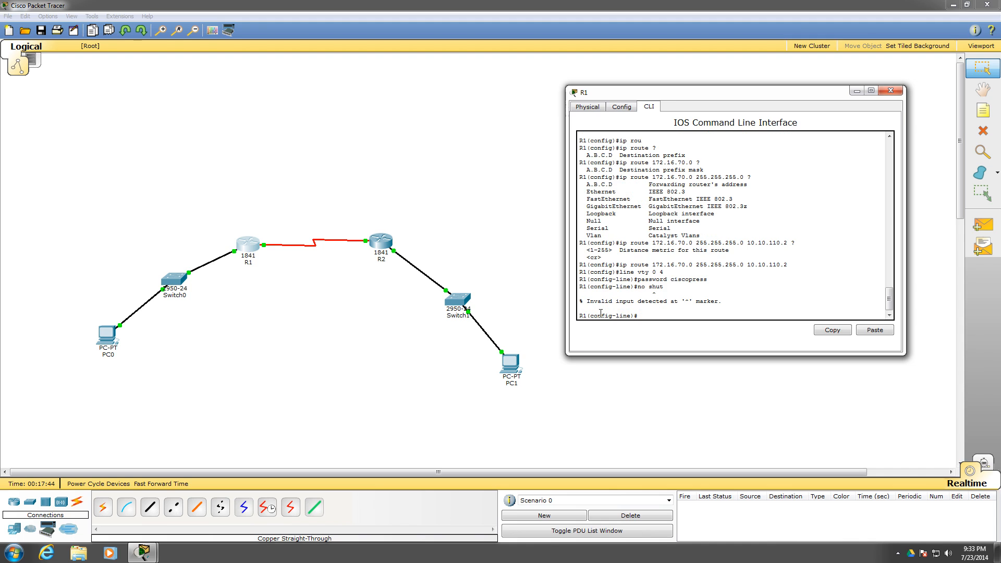
{"action": "type", "text": "no shut"}
{"action": "type", "text": "?"}
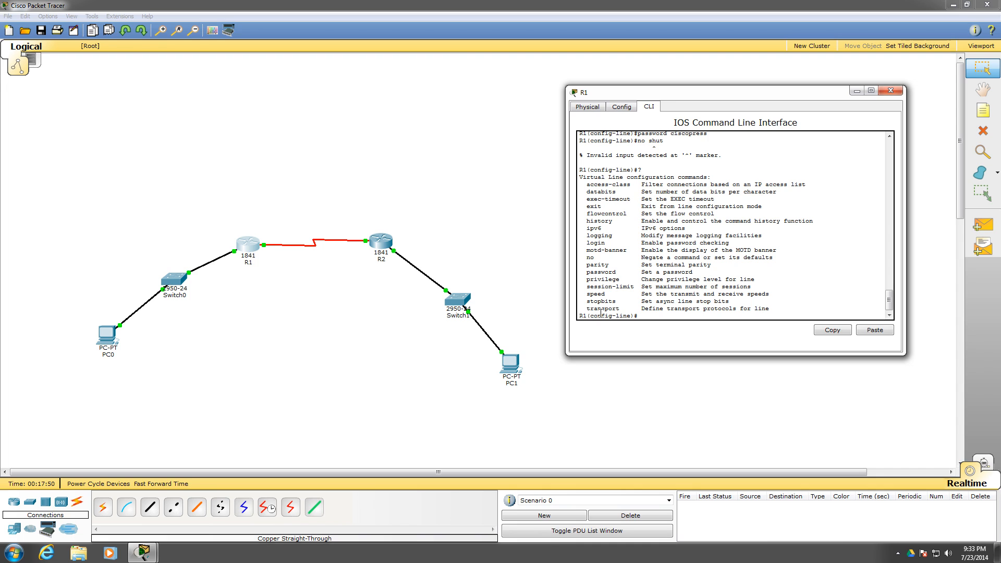
{"action": "type", "text": "no ?"}
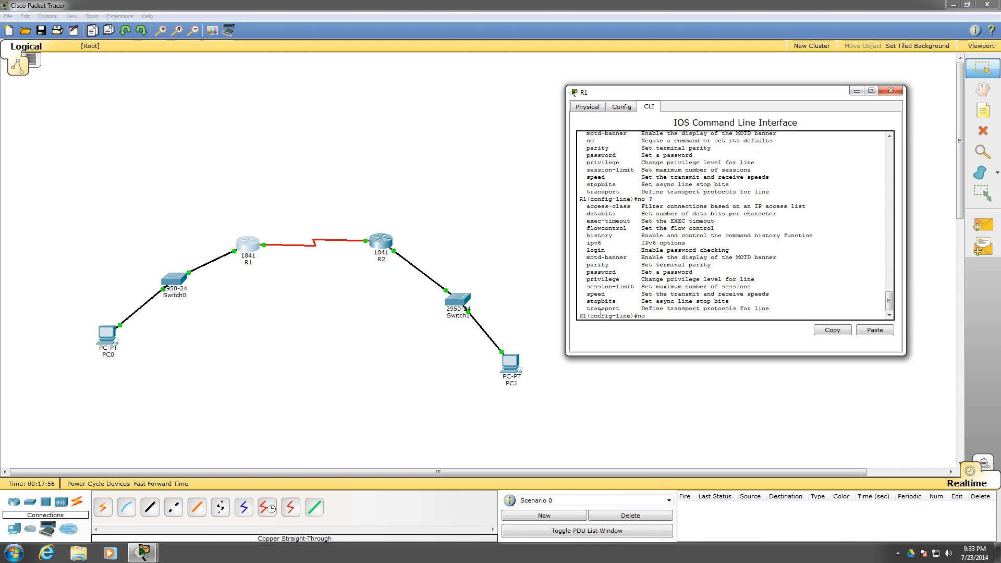
{"action": "key", "text": "BackSpace"}
{"action": "key", "text": "BackSpace"}
{"action": "key", "text": "BackSpace"}
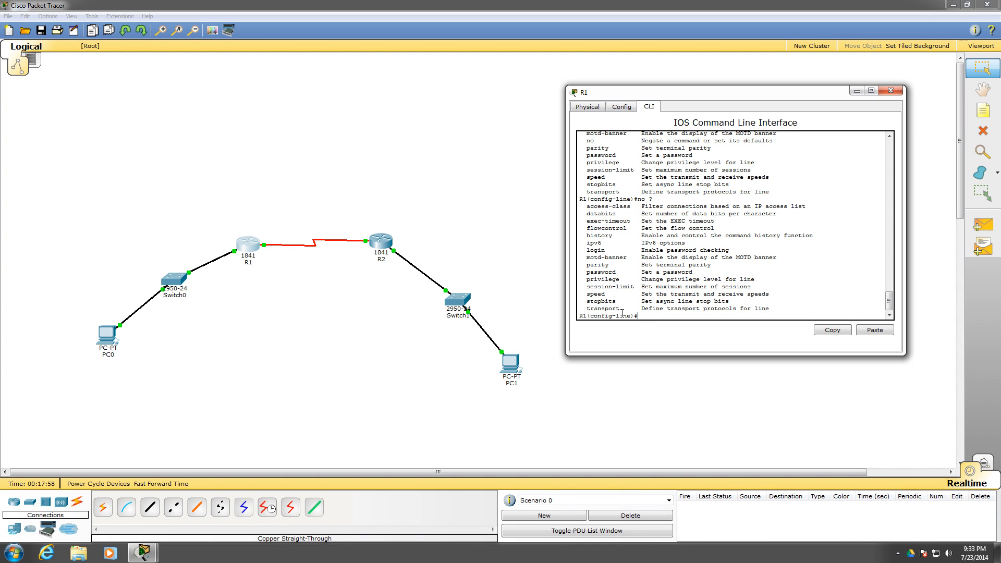
- Enable password checking with login on R1's VTY lines and close the router's window
{"action": "type", "text": "login"}
{"action": "key", "text": "Return"}
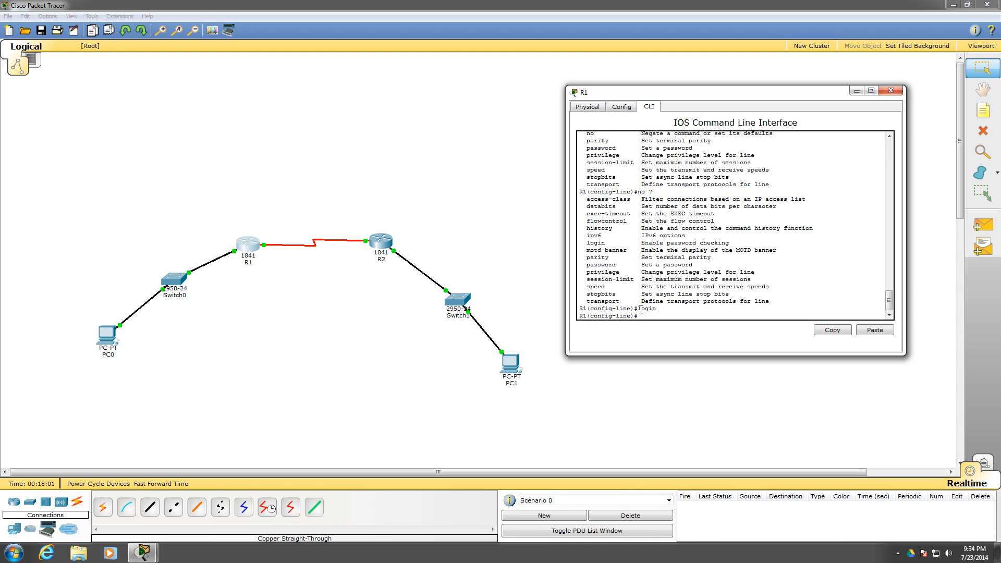
{"action": "left_click", "coordinate": [891, 91]}
- From PC0's Command Prompt, telnet to 192.168.50.250 and enter the line password
{"action": "left_click", "coordinate": [114, 342]}
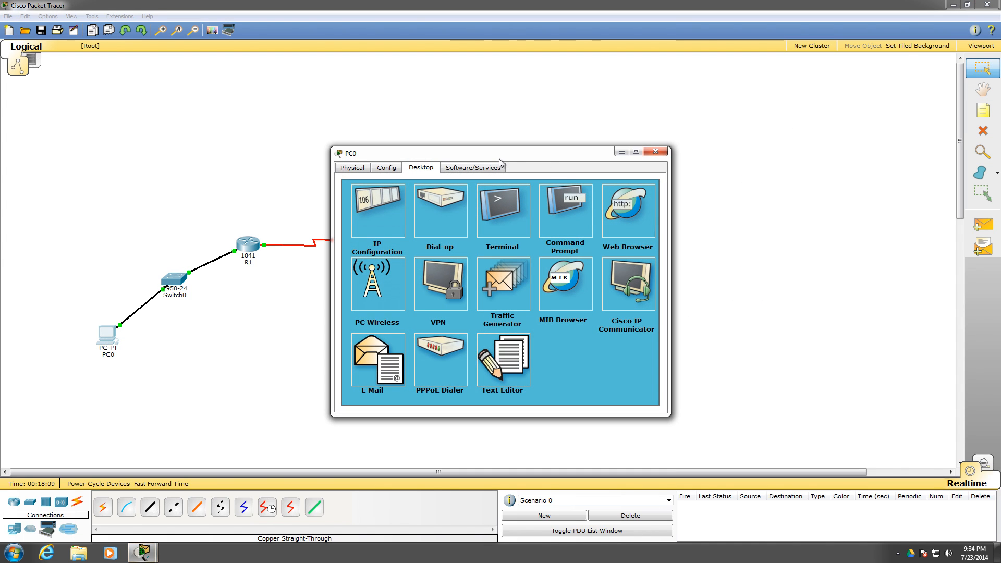
{"action": "left_click_drag", "start_coordinate": [499, 158], "coordinate": [620, 106]}
{"action": "left_click", "coordinate": [674, 155]}
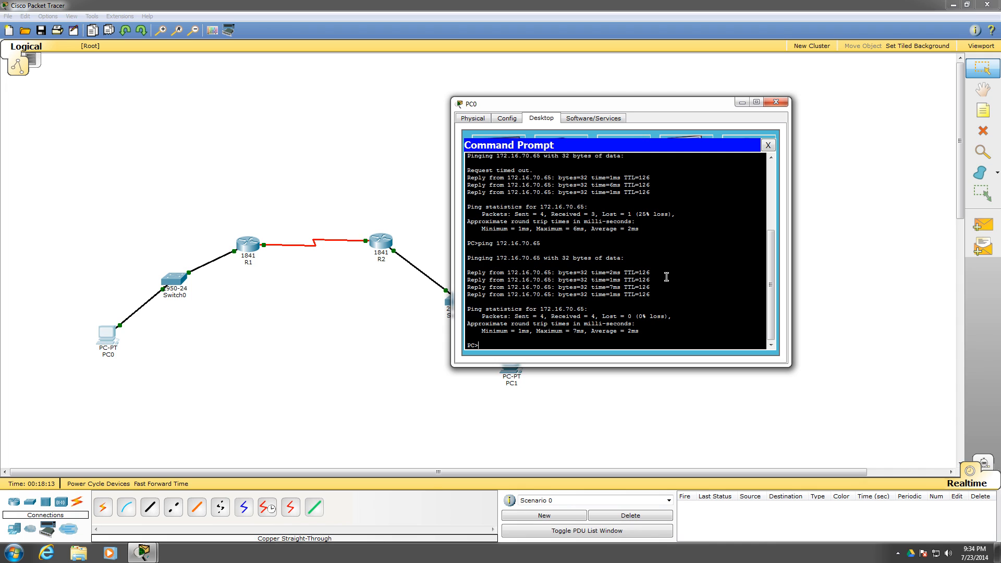
{"action": "type", "text": "telnet"}
{"action": "type", "text": "192.168.50.250"}
{"action": "key", "text": "Return"}
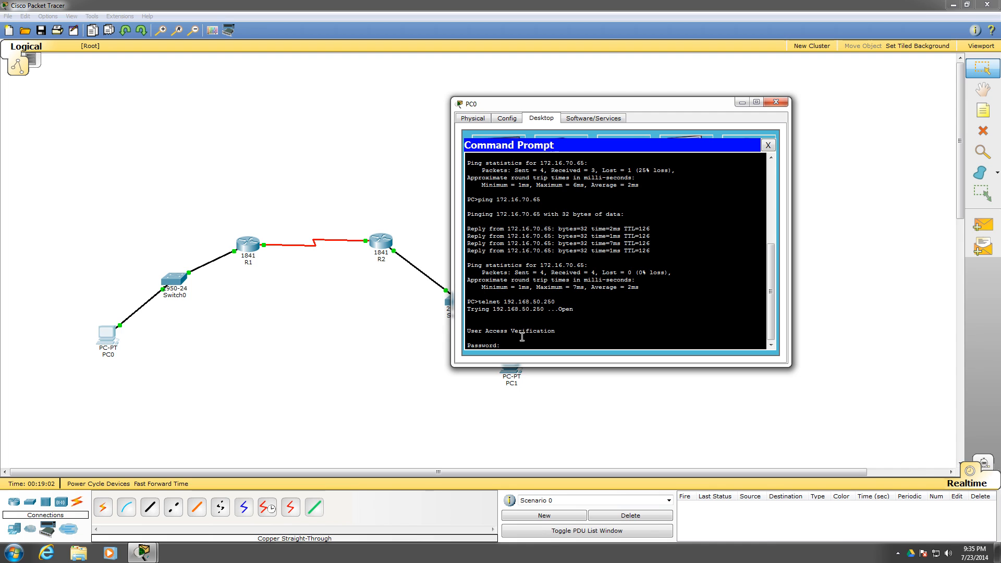
{"action": "key", "text": "Return"}
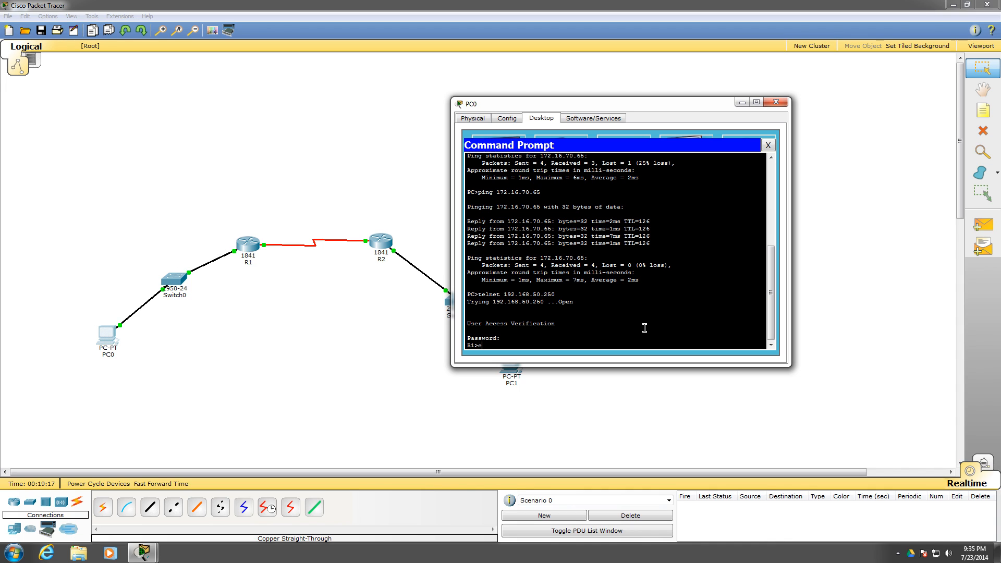
- Try to enter privileged mode with enable in the Telnet session on R1 and close PC0's window
{"action": "type", "text": "able"}
{"action": "key", "text": "Return"}
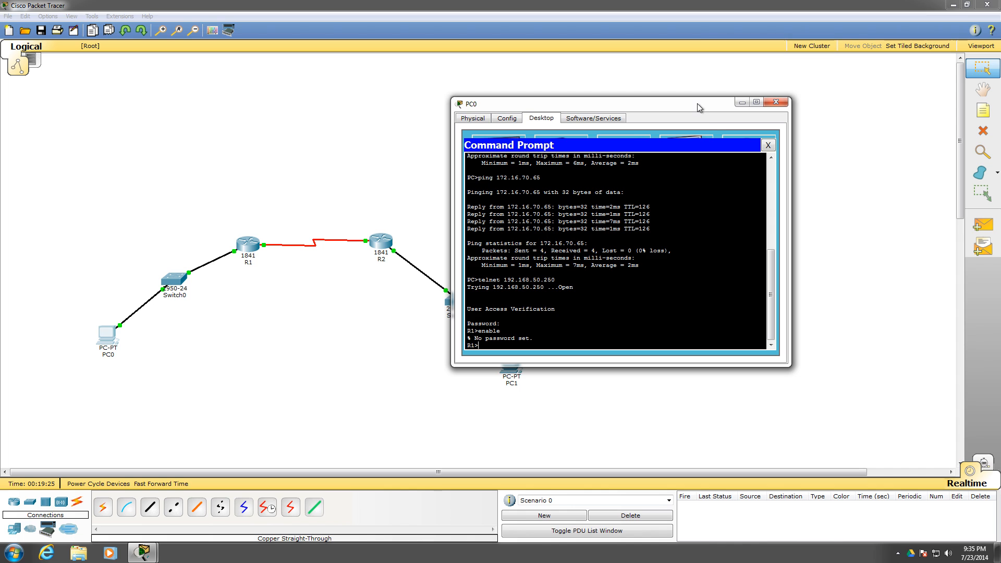
{"action": "left_click_drag", "start_coordinate": [697, 103], "coordinate": [803, 164]}
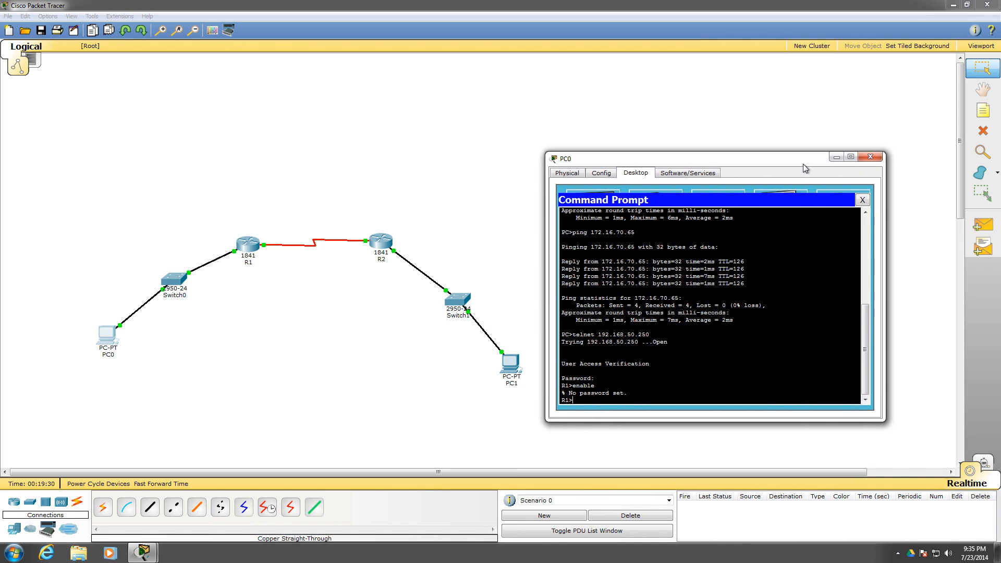
{"action": "left_click", "coordinate": [876, 159]}
- In R2's CLI, set the password on VTY lines 0 to 4 and enable login
{"action": "left_click", "coordinate": [382, 237]}
{"action": "left_click_drag", "start_coordinate": [475, 152], "coordinate": [705, 115]}
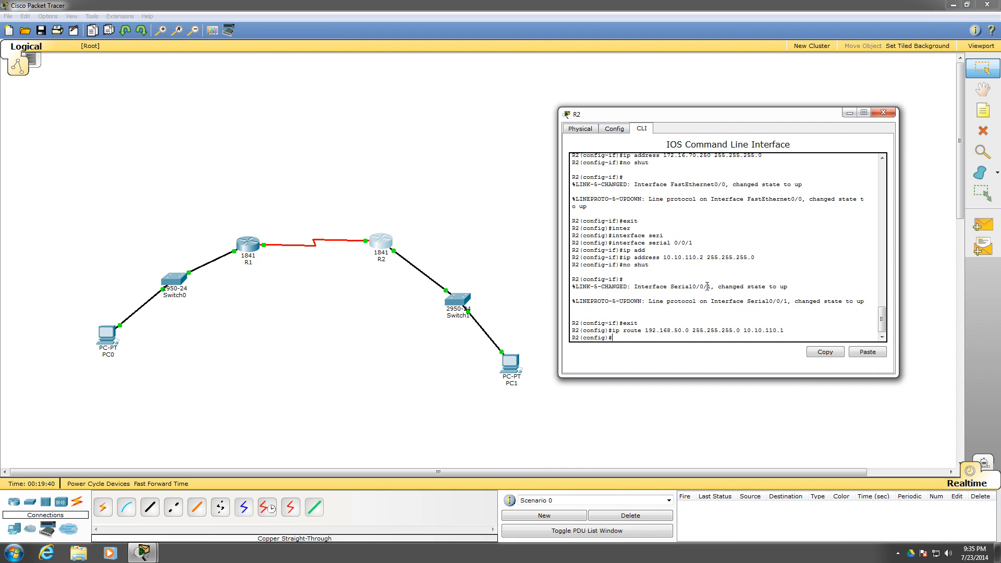
{"action": "type", "text": "line vty  4"}
{"action": "key", "text": "Return"}
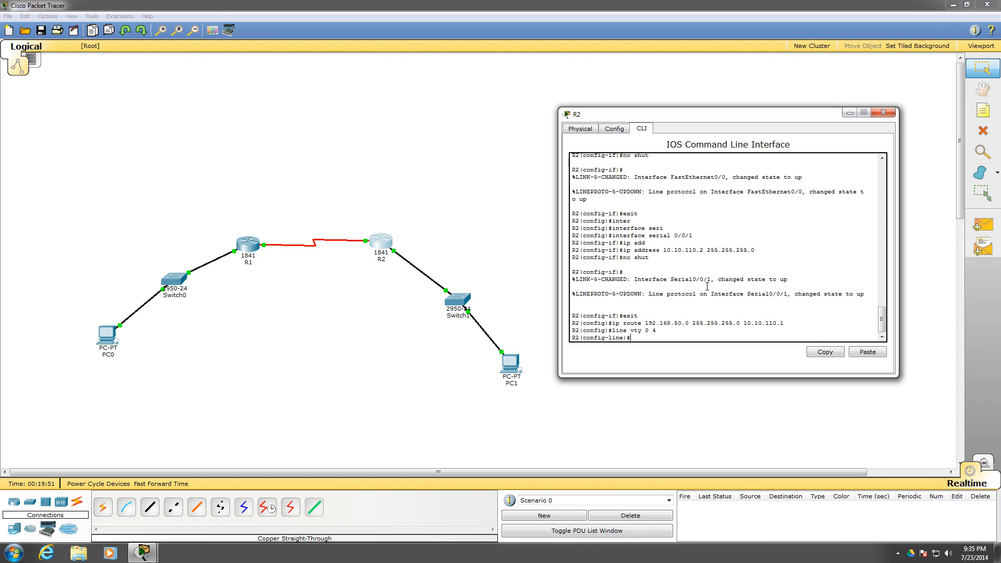
{"action": "type", "text": "password ciscopress"}
{"action": "key", "text": "Return"}
{"action": "type", "text": "login"}
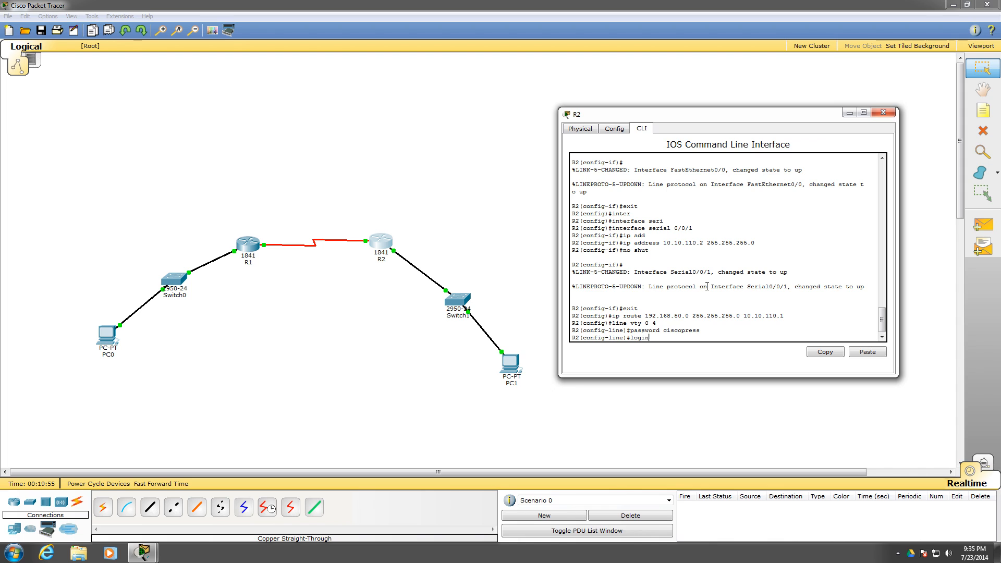
{"action": "key", "text": "Return"}
- List R2's line configuration commands and examine the options of privilege level without applying any
{"action": "type", "text": "?"}
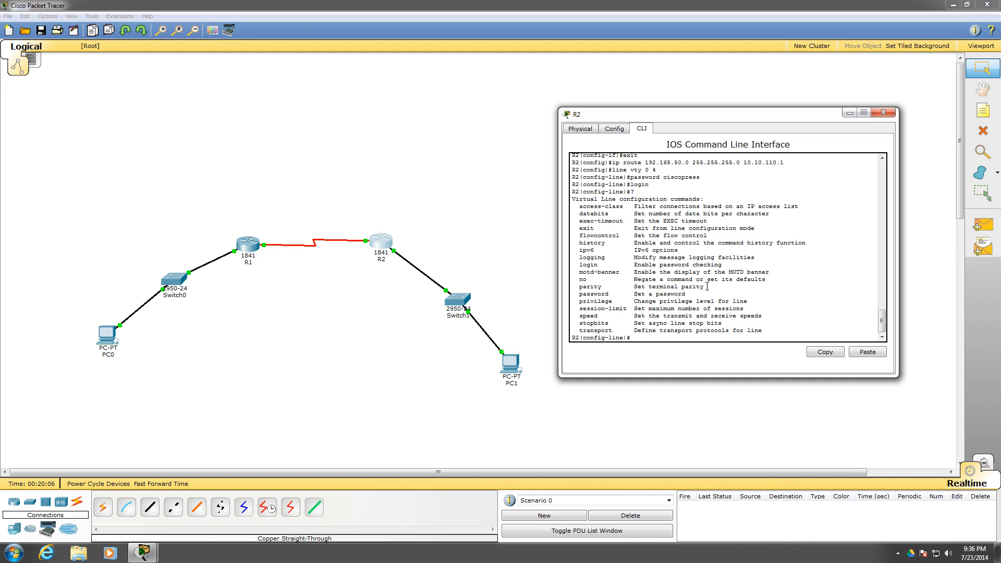
{"action": "type", "text": "prive"}
{"action": "key", "text": "Tab"}
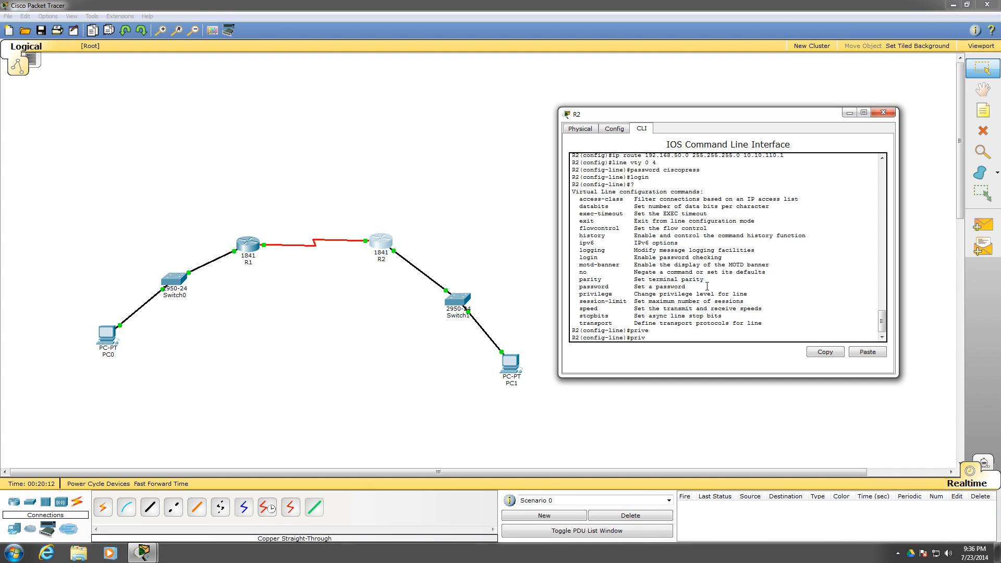
{"action": "key", "text": "Tab"}
{"action": "type", "text": "?"}
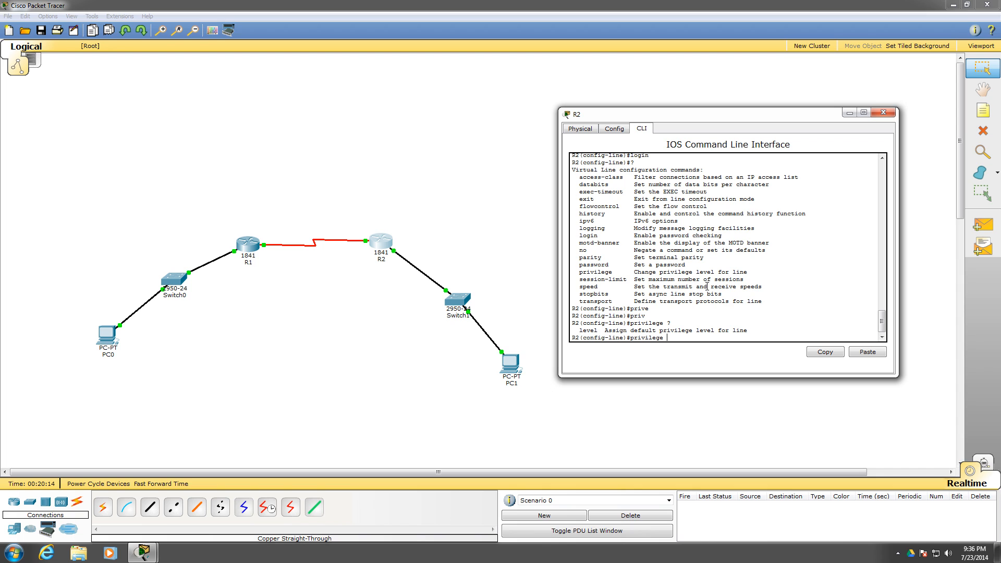
{"action": "type", "text": "level ?"}
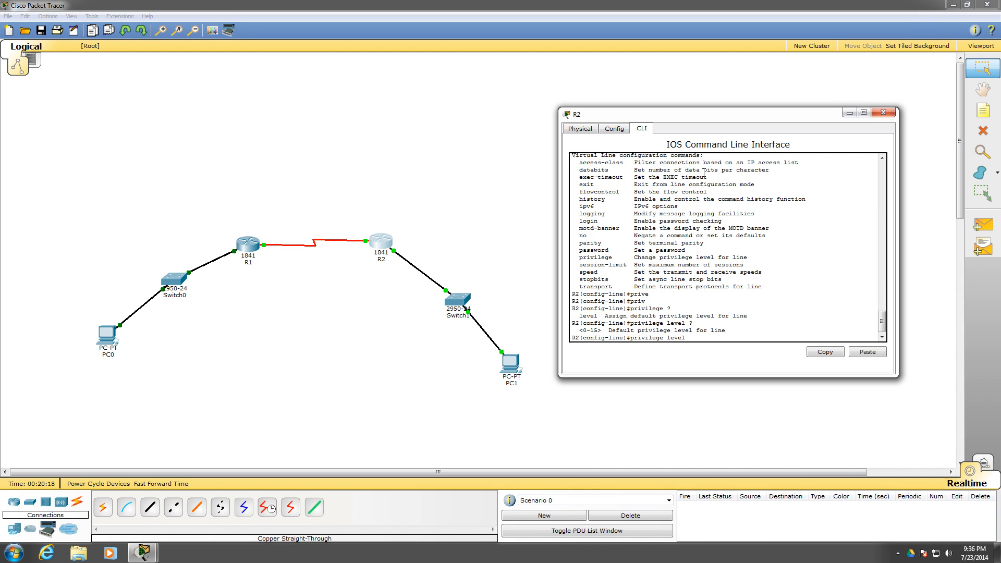
{"action": "key", "text": "BackSpace"}
{"action": "key", "text": "BackSpace"}
{"action": "key", "text": "BackSpace"}
{"action": "key", "text": "BackSpace"}
{"action": "key", "text": "BackSpace"}
{"action": "key", "text": "BackSpace"}
{"action": "key", "text": "BackSpace"}
{"action": "key", "text": "BackSpace"}
{"action": "key", "text": "BackSpace"}
{"action": "key", "text": "BackSpace"}
{"action": "key", "text": "BackSpace"}
{"action": "key", "text": "BackSpace"}
{"action": "key", "text": "BackSpace"}
{"action": "key", "text": "BackSpace"}
{"action": "key", "text": "BackSpace"}
{"action": "key", "text": "BackSpace"}
- Exit R2's line configuration, re-enter VTY lines 0 to 4 and apply login again
{"action": "type", "text": "exit"}
{"action": "key", "text": "Return"}
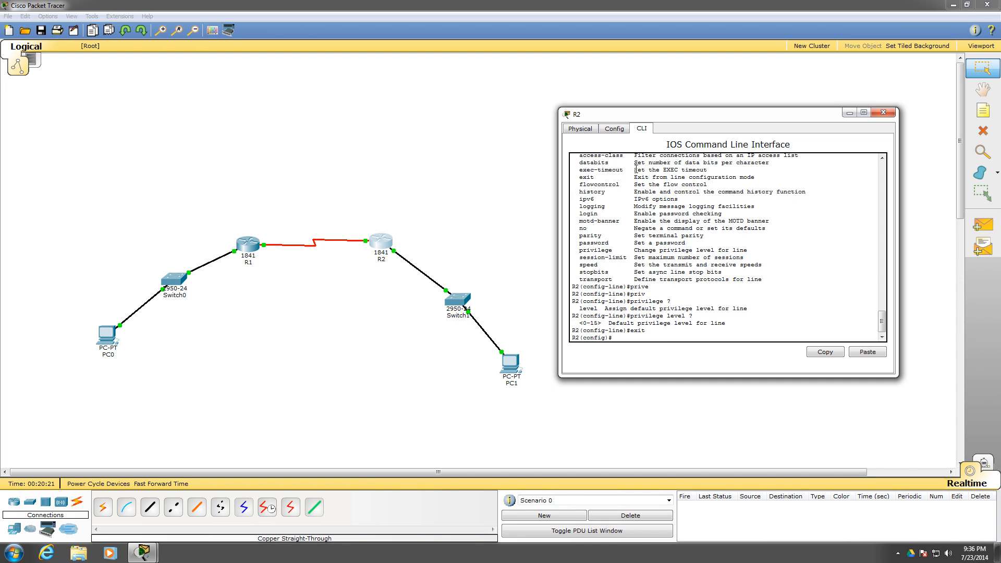
{"action": "type", "text": "line vty"}
{"action": "key", "text": "BackSpace"}
{"action": "key", "text": "BackSpace"}
{"action": "key", "text": "Return"}
{"action": "type", "text": "login"}
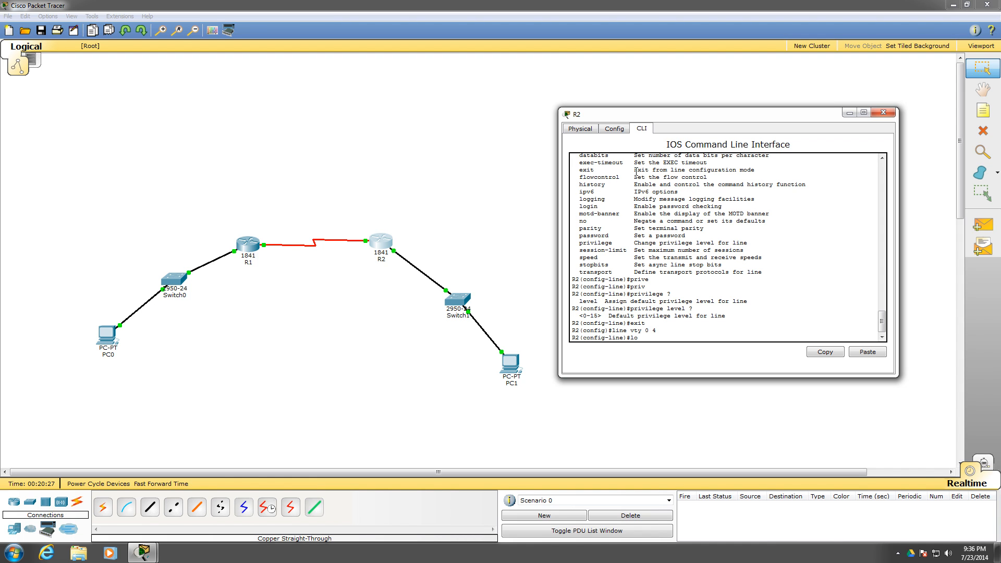
{"action": "key", "text": "Return"}
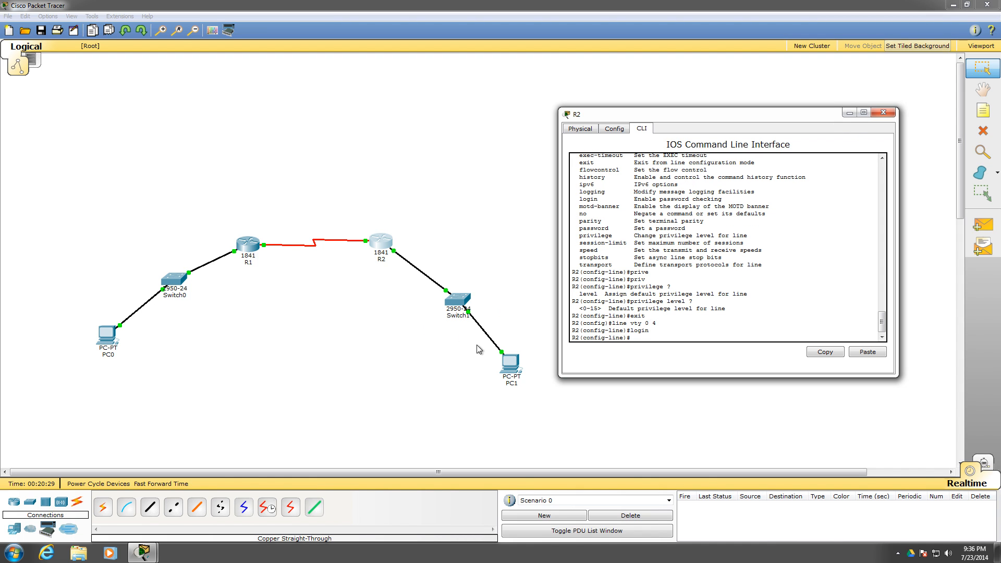
- Open PC1's Command Prompt with its window clear of the network diagram
{"action": "left_click", "coordinate": [511, 363]}
{"action": "left_click_drag", "start_coordinate": [483, 155], "coordinate": [731, 133]}
{"action": "left_click", "coordinate": [818, 181]}
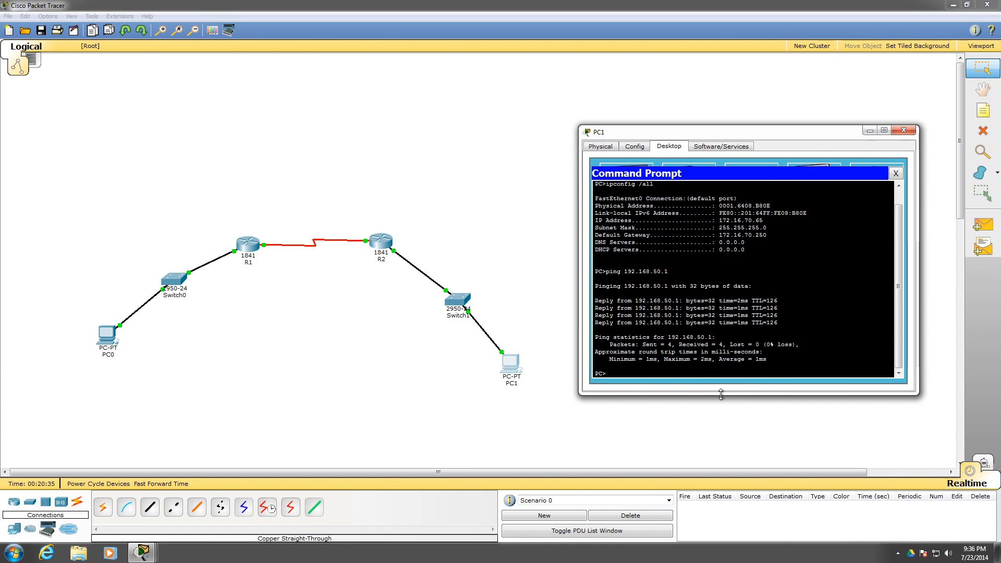
- Try to telnet from PC1 to 10.10.70.250
{"action": "type", "text": "telnet"}
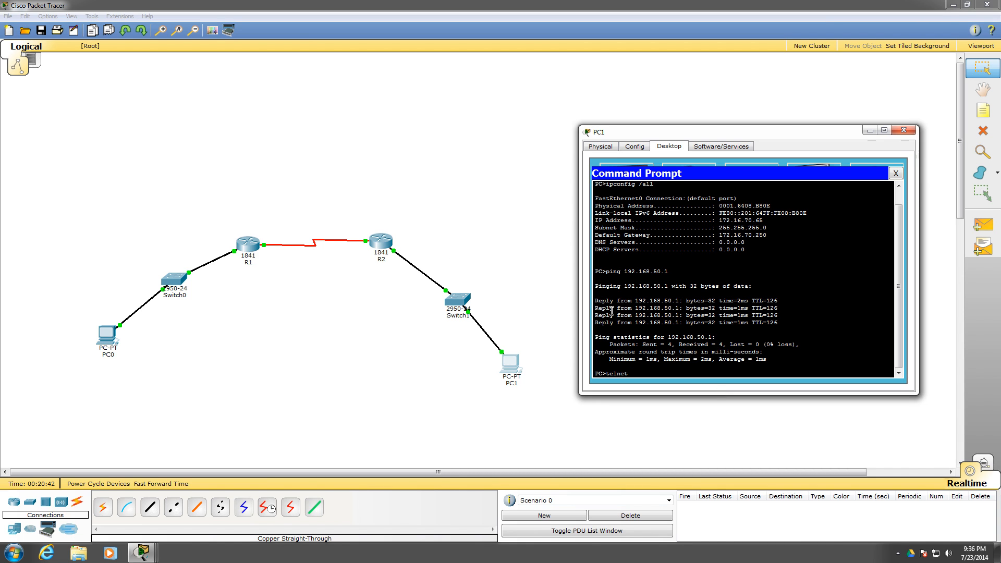
{"action": "type", "text": " 10.1"}
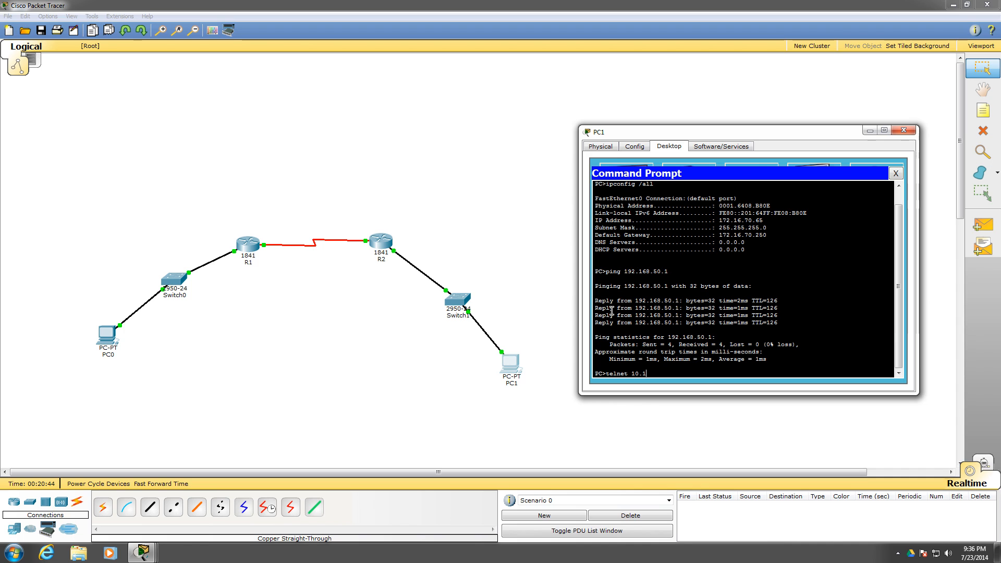
{"action": "type", "text": "0.7"}
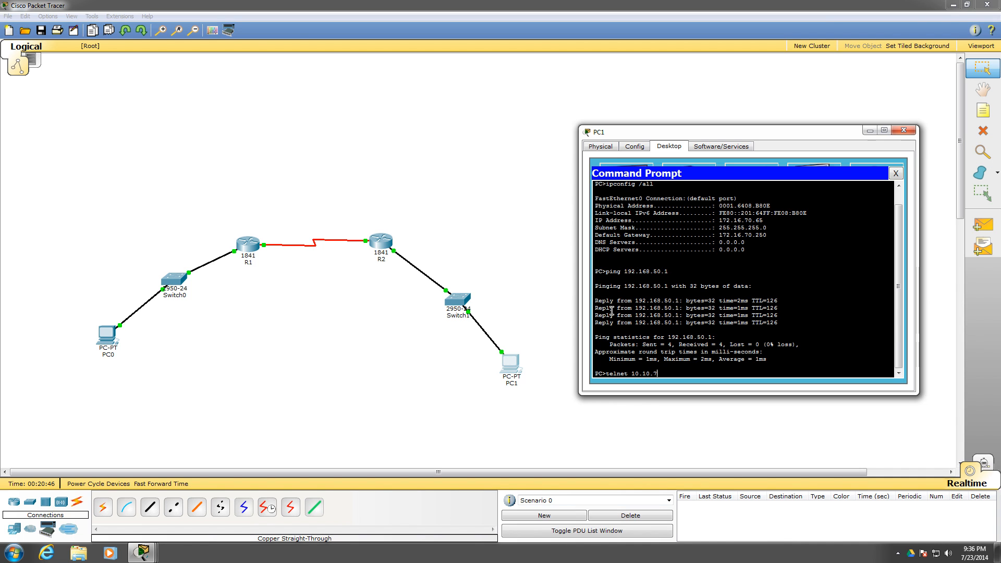
{"action": "type", "text": "10.250"}
{"action": "key", "text": "BackSpace"}
{"action": "key", "text": "BackSpace"}
{"action": "key", "text": "BackSpace"}
{"action": "key", "text": "BackSpace"}
{"action": "key", "text": "BackSpace"}
{"action": "key", "text": "BackSpace"}
{"action": "type", "text": "0.250"}
{"action": "key", "text": "Return"}
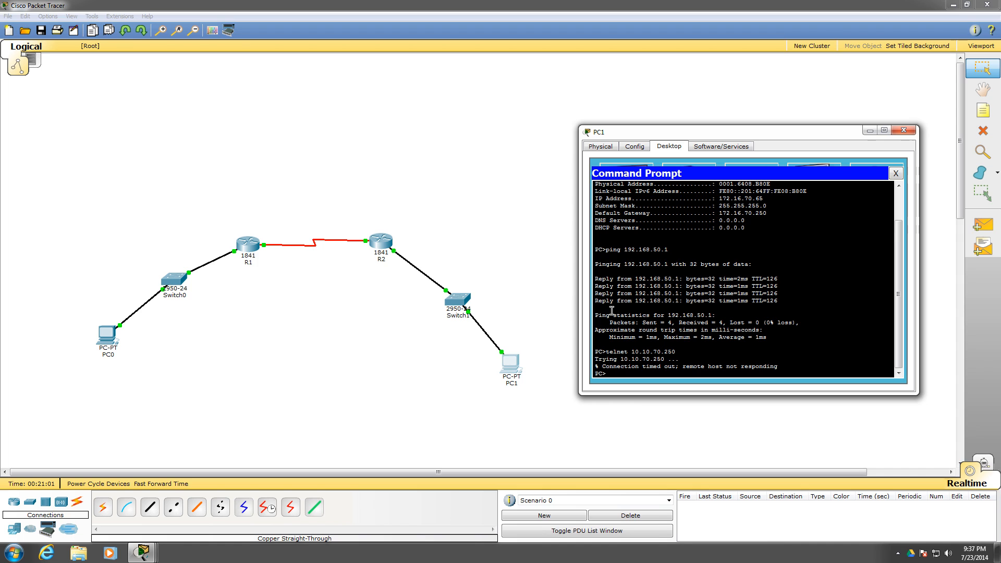
- Telnet from PC1 to 172.16.70.250, enter the line password and close PC1's window
{"action": "type", "text": "telnet 172"}
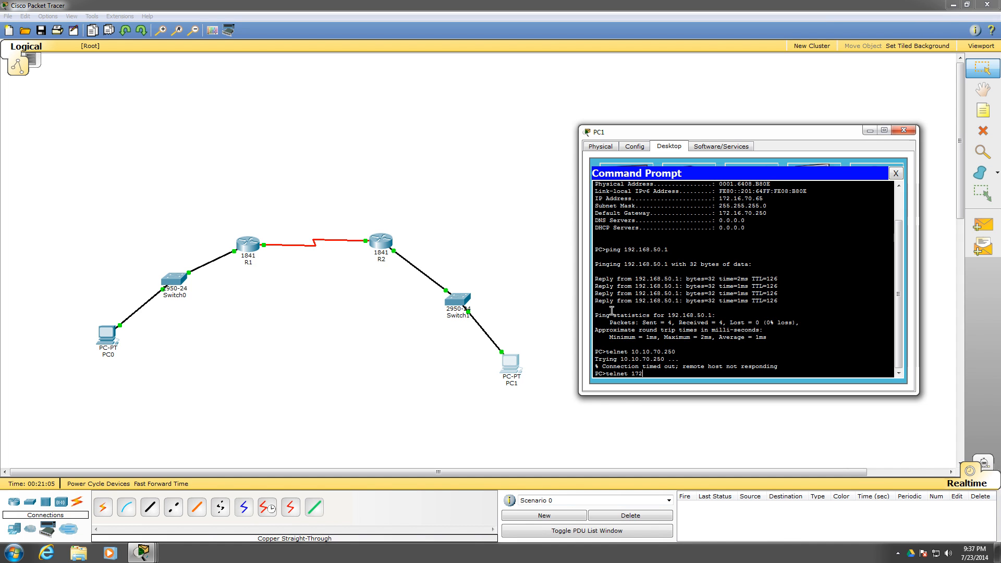
{"action": "type", "text": ".16."}
{"action": "type", "text": "70.250"}
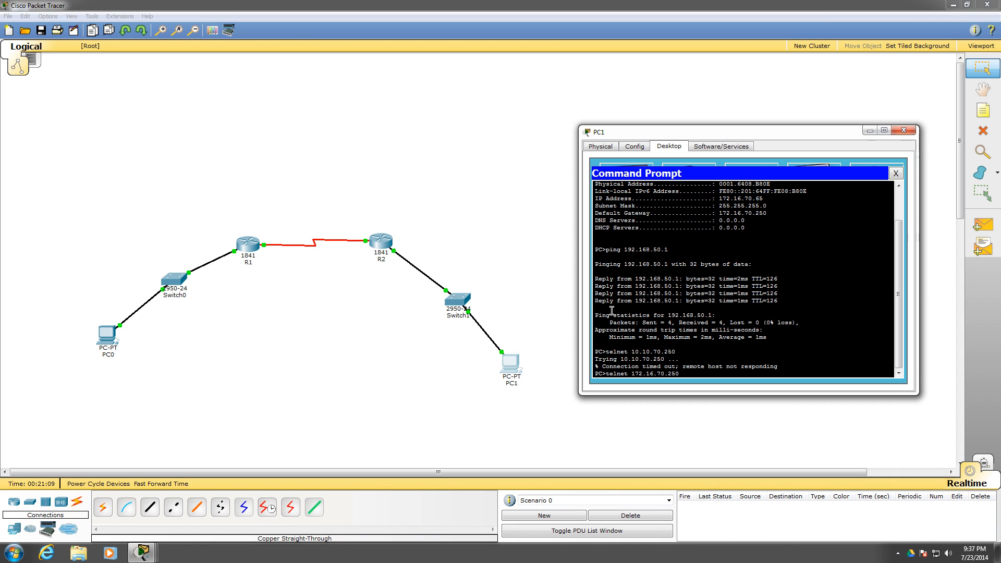
{"action": "key", "text": "Return"}
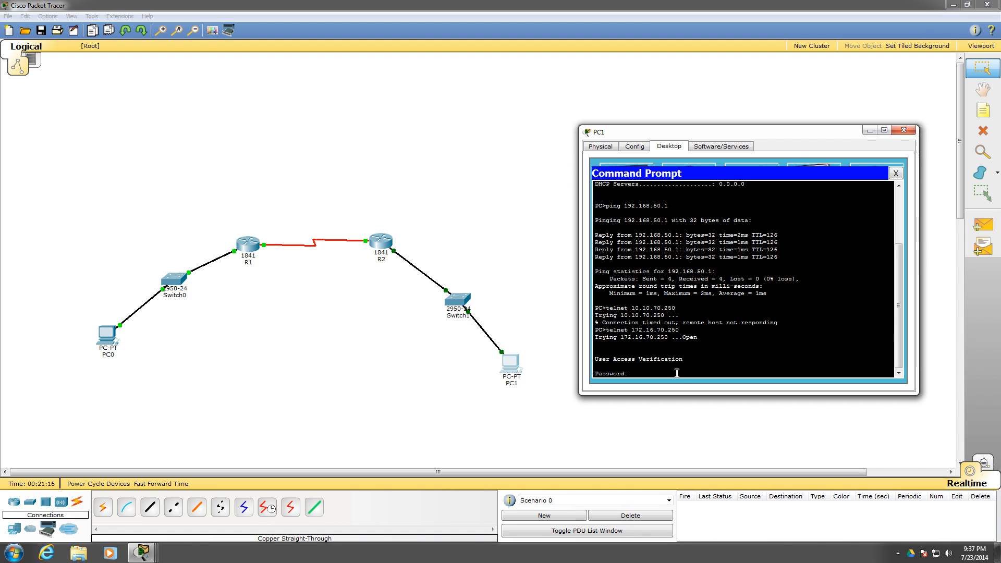
{"action": "key", "text": "Return"}
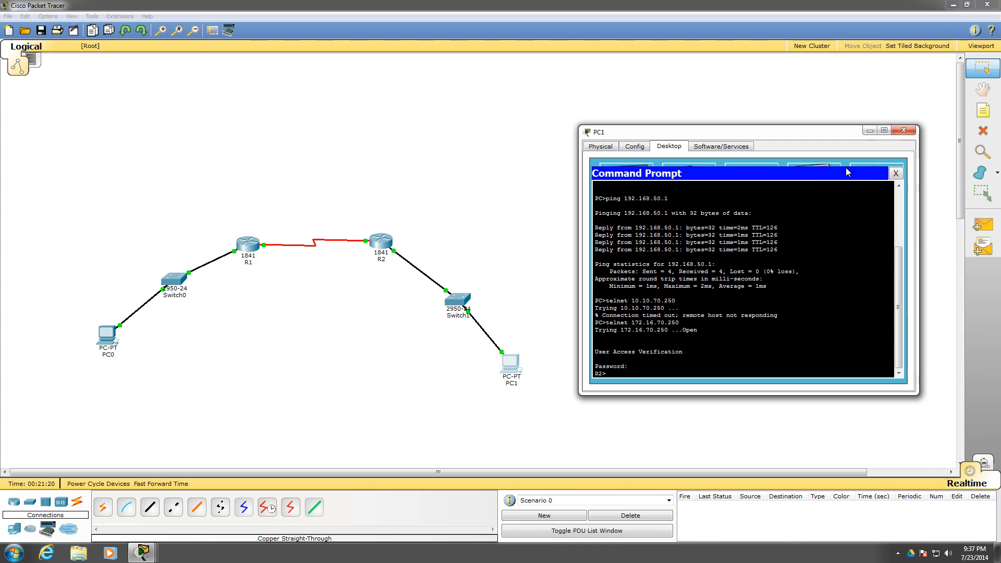
{"action": "left_click", "coordinate": [904, 130]}
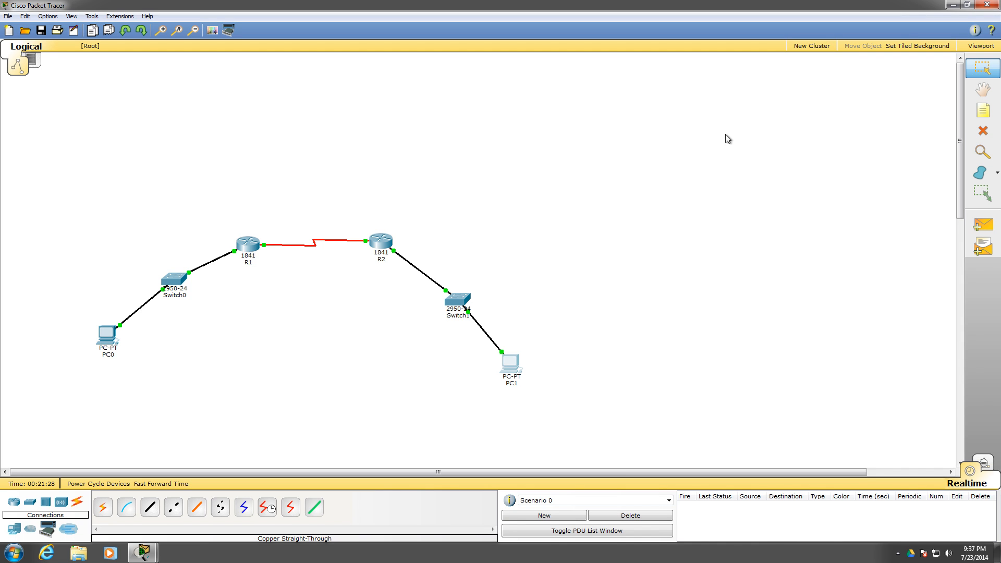
- Open R1's command line and exit line and global configuration to return to privileged mode
{"action": "left_click", "coordinate": [258, 244]}
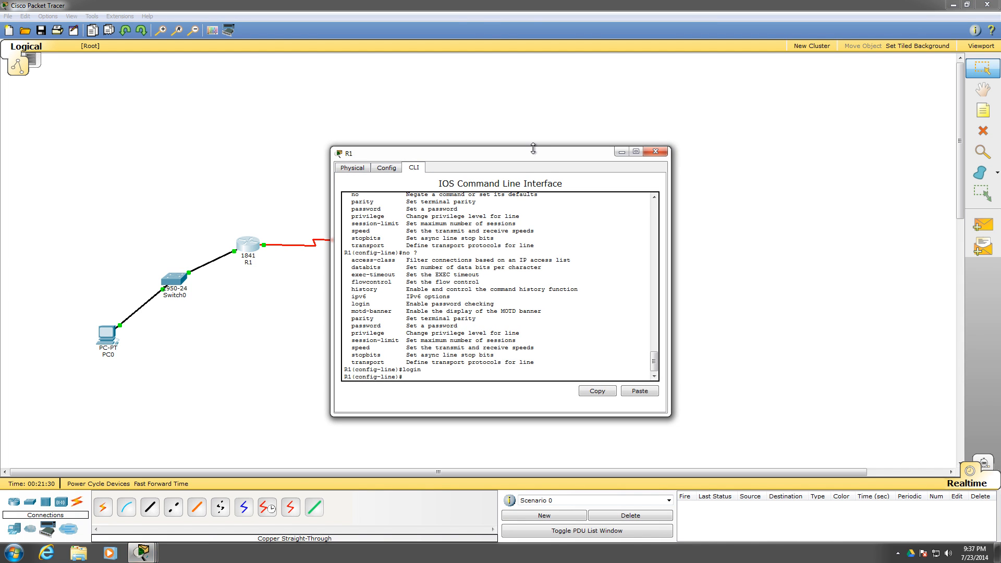
{"action": "left_click_drag", "start_coordinate": [603, 147], "coordinate": [603, 133]}
{"action": "type", "text": "ecit"}
{"action": "key", "text": "Return"}
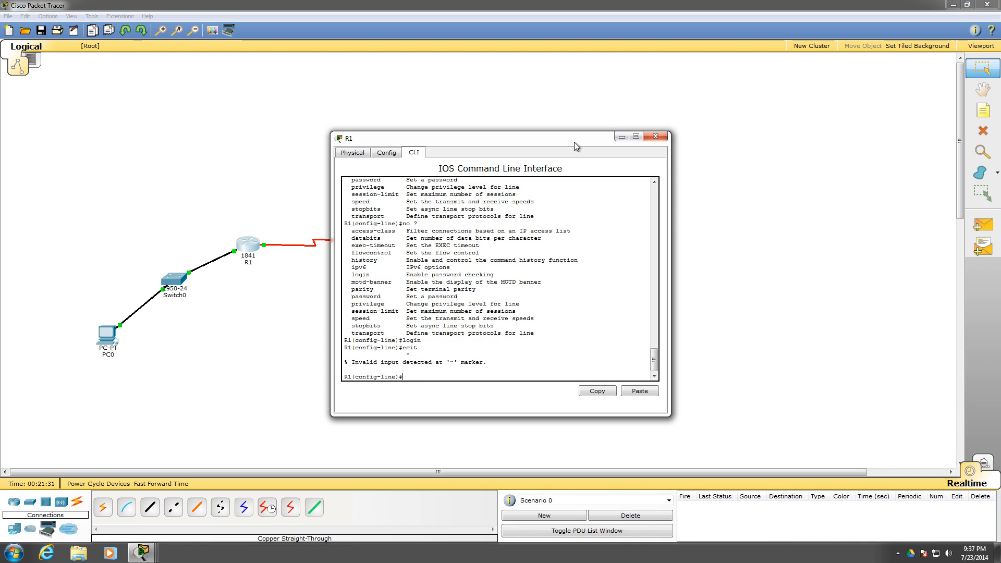
{"action": "type", "text": "exit"}
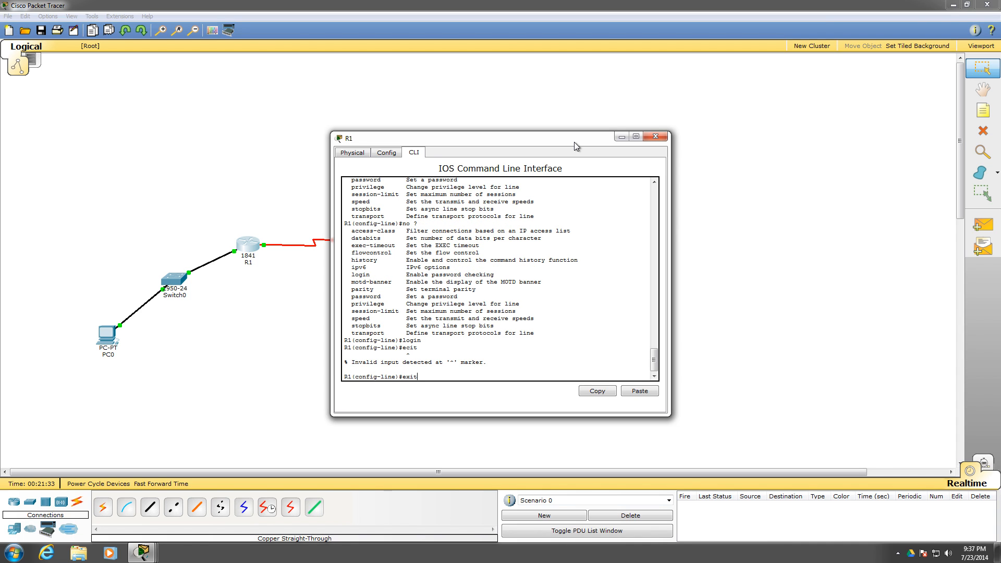
{"action": "key", "text": "Return"}
{"action": "type", "text": "exit"}
{"action": "key", "text": "Return"}
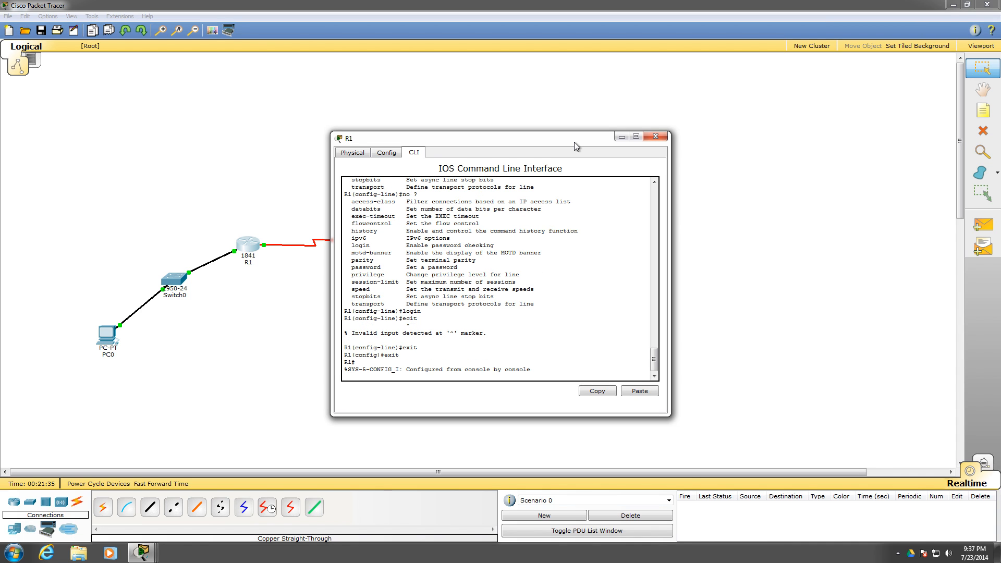
- Display R1's IP routing table, place its window clear of the network diagram and examine the connected and static entries
{"action": "key", "text": "Return"}
{"action": "type", "text": "show ip "}
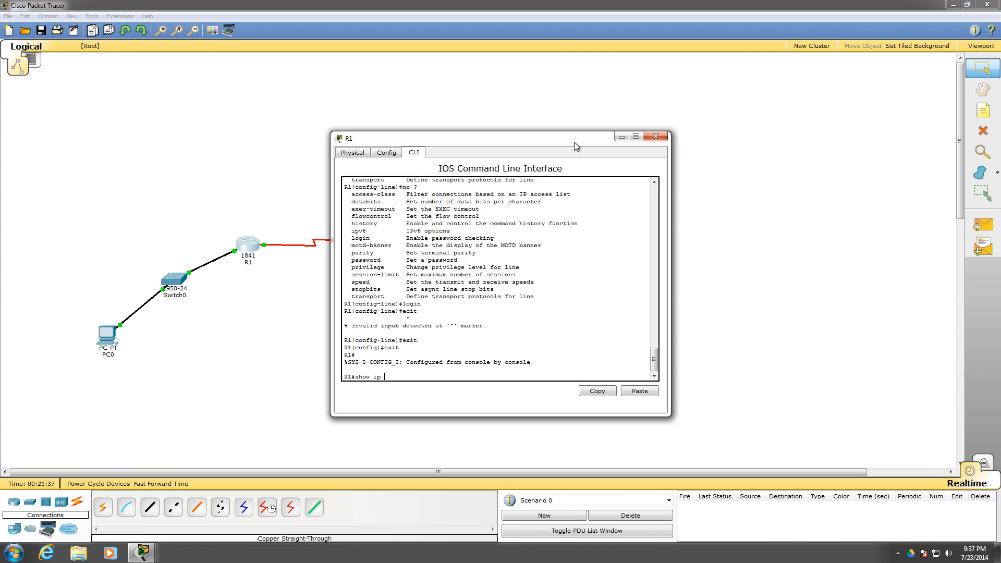
{"action": "type", "text": "route"}
{"action": "key", "text": "Return"}
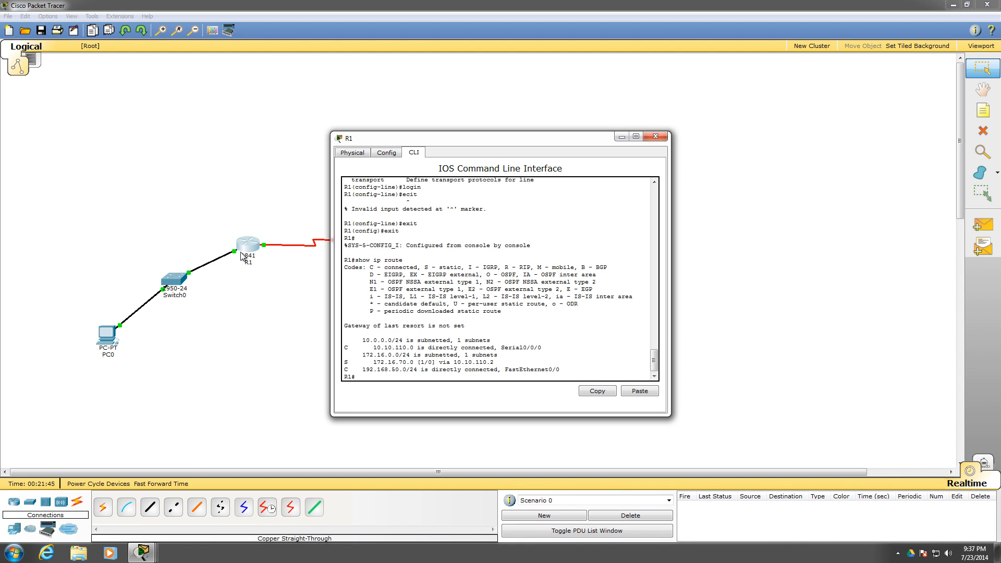
{"action": "left_click_drag", "start_coordinate": [380, 140], "coordinate": [590, 141]}
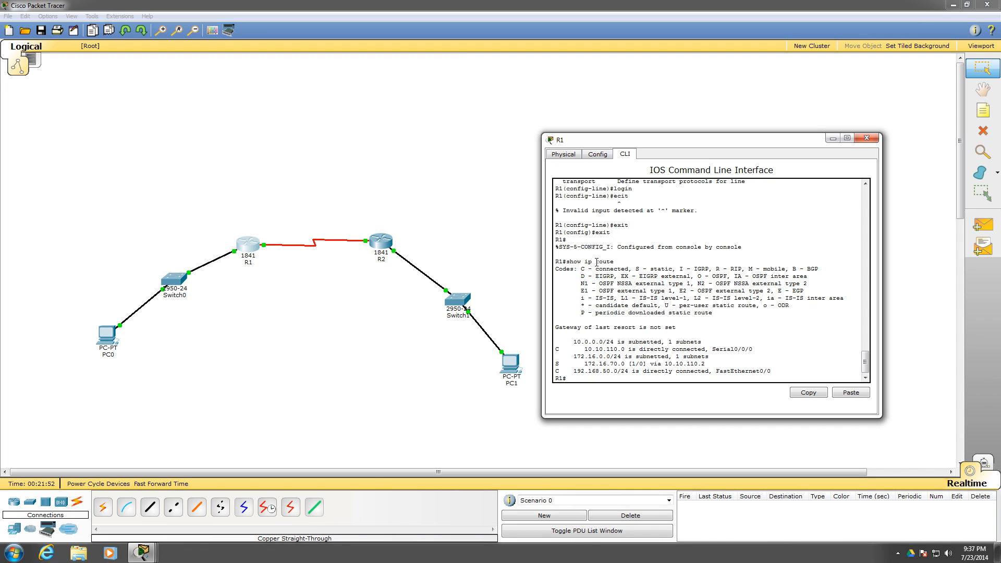
{"action": "left_click_drag", "start_coordinate": [564, 262], "coordinate": [615, 261]}
{"action": "left_click", "coordinate": [558, 361]}
{"action": "left_click_drag", "start_coordinate": [561, 349], "coordinate": [555, 348]}
- Move Switch0 up level with R1 and compare R1's link interfaces with its routing table, closing R1's window when done
{"action": "left_click_drag", "start_coordinate": [179, 279], "coordinate": [179, 245]}
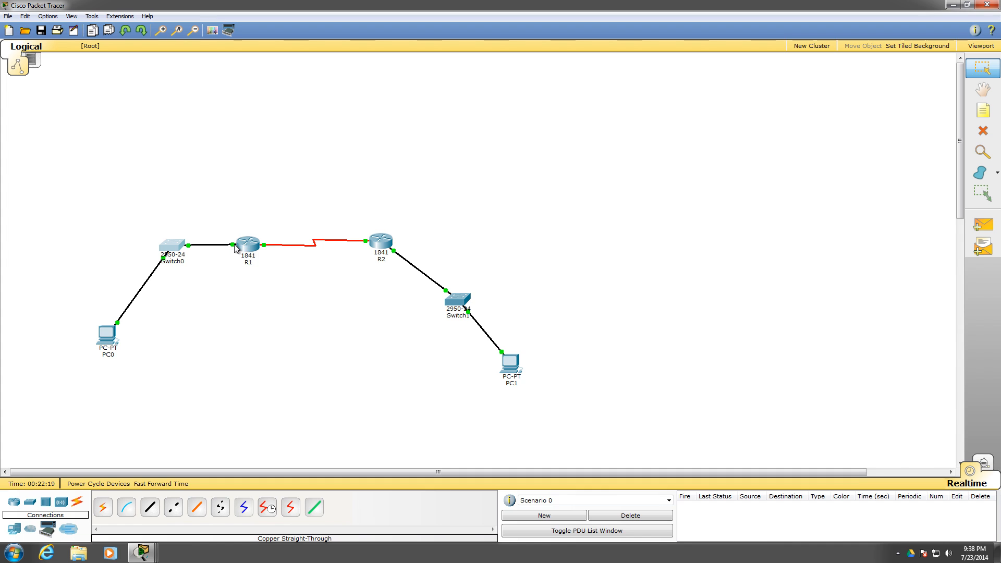
{"action": "mouse_move", "coordinate": [234, 249]}
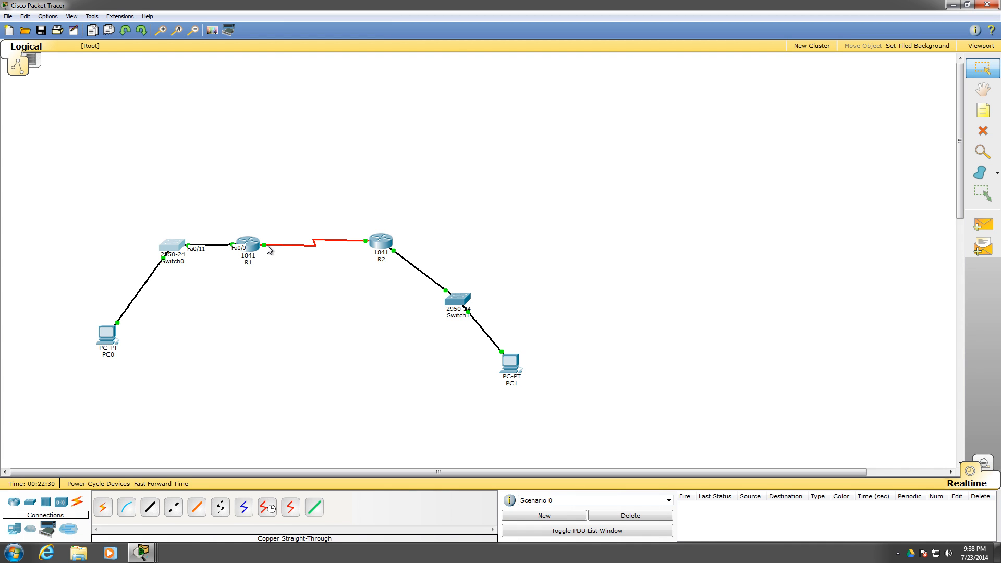
{"action": "mouse_move", "coordinate": [267, 246]}
{"action": "left_click", "coordinate": [248, 245]}
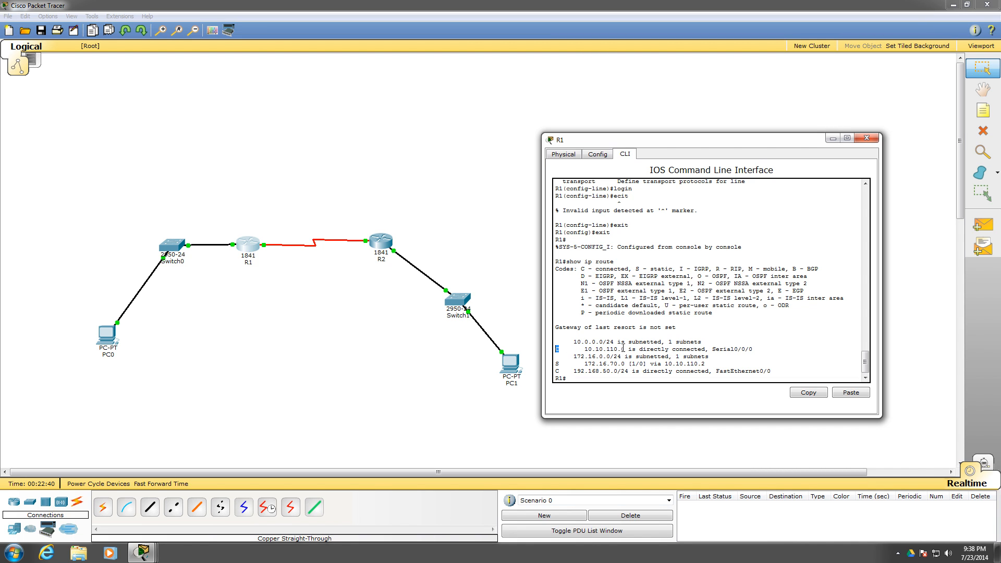
{"action": "left_click", "coordinate": [865, 138]}
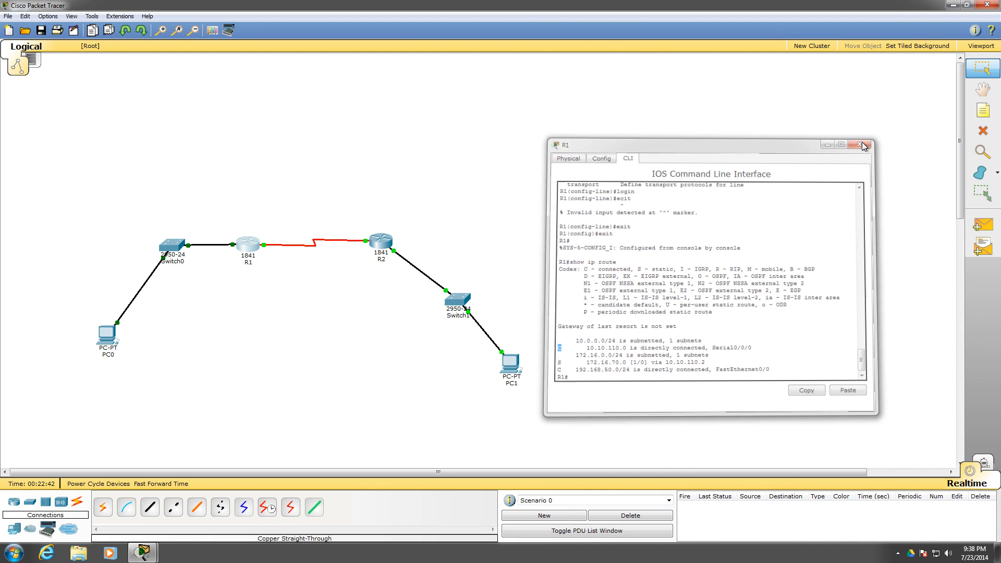
- Open R2's command line and exit line and global configuration to return to privileged mode
{"action": "left_click", "coordinate": [380, 242]}
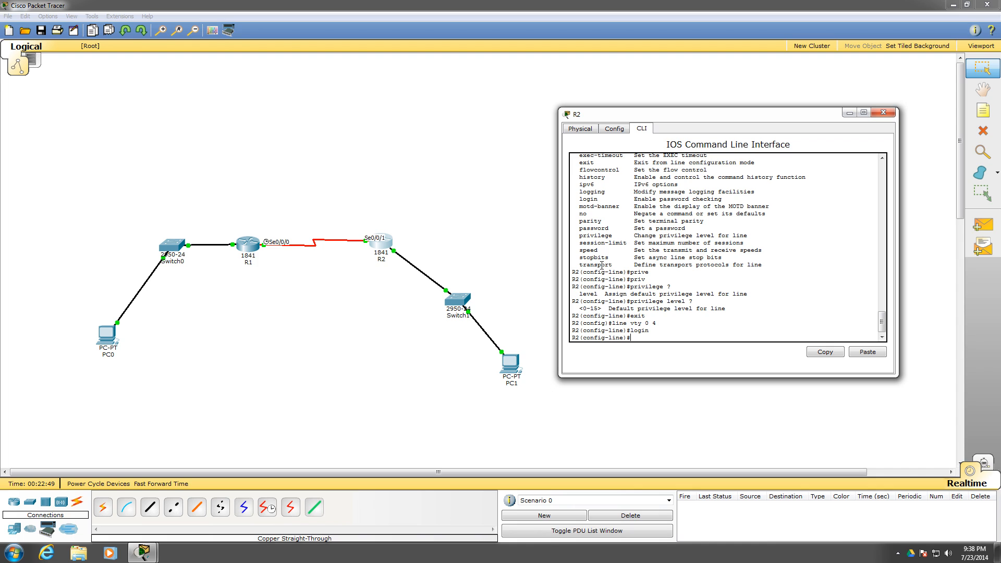
{"action": "type", "text": "exit"}
{"action": "key", "text": "Return"}
{"action": "type", "text": "exit"}
{"action": "key", "text": "Return"}
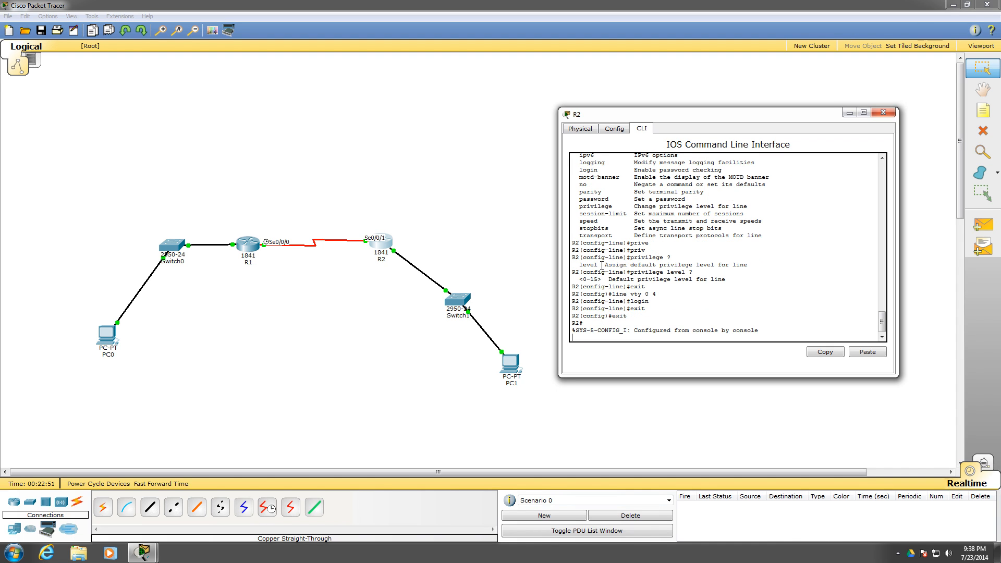
{"action": "key", "text": "Return"}
- Display R2's IP routing table and highlight the static route's destination network, 192.168.50.0
{"action": "type", "text": "show "}
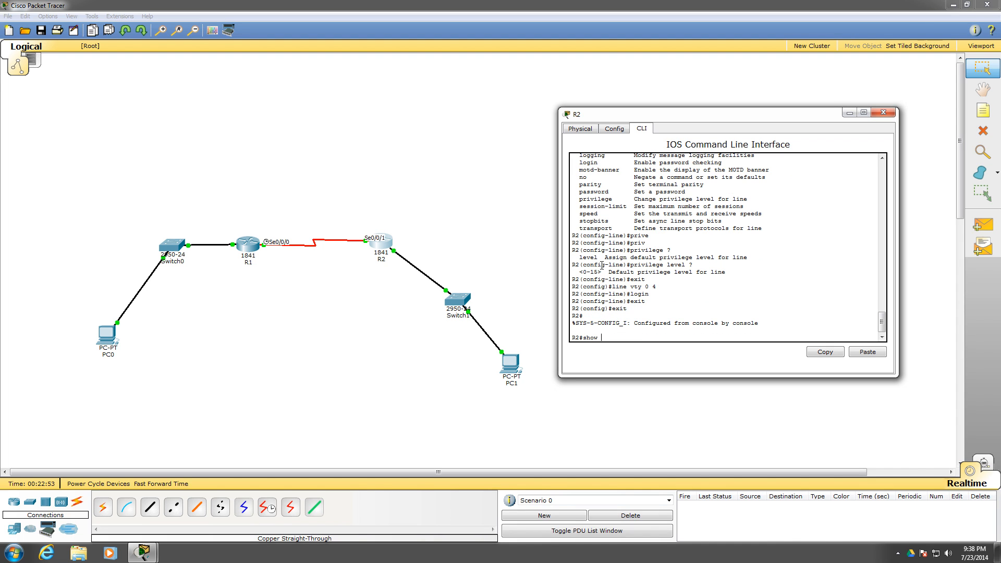
{"action": "type", "text": "ip route"}
{"action": "key", "text": "Return"}
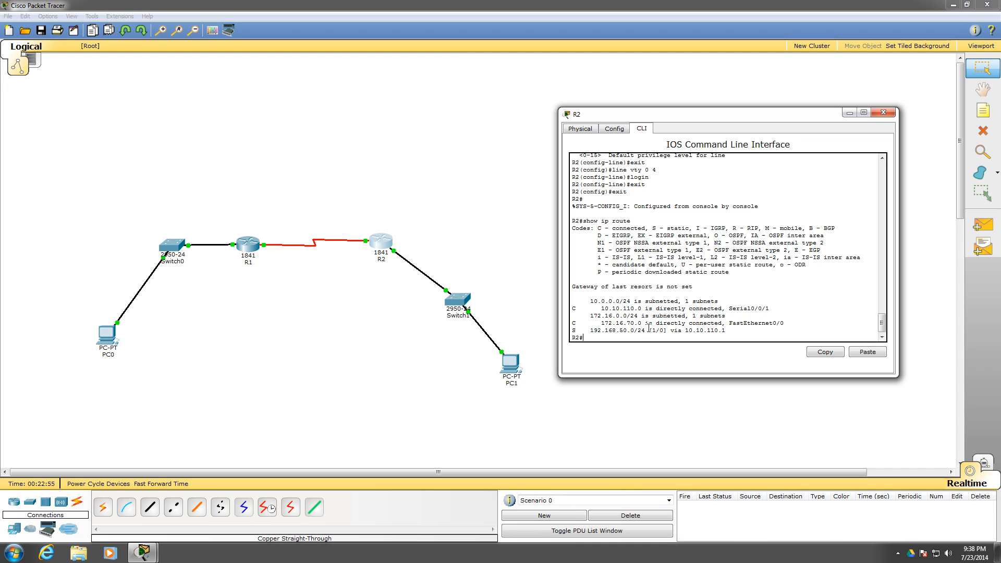
{"action": "left_click_drag", "start_coordinate": [590, 332], "coordinate": [641, 334]}
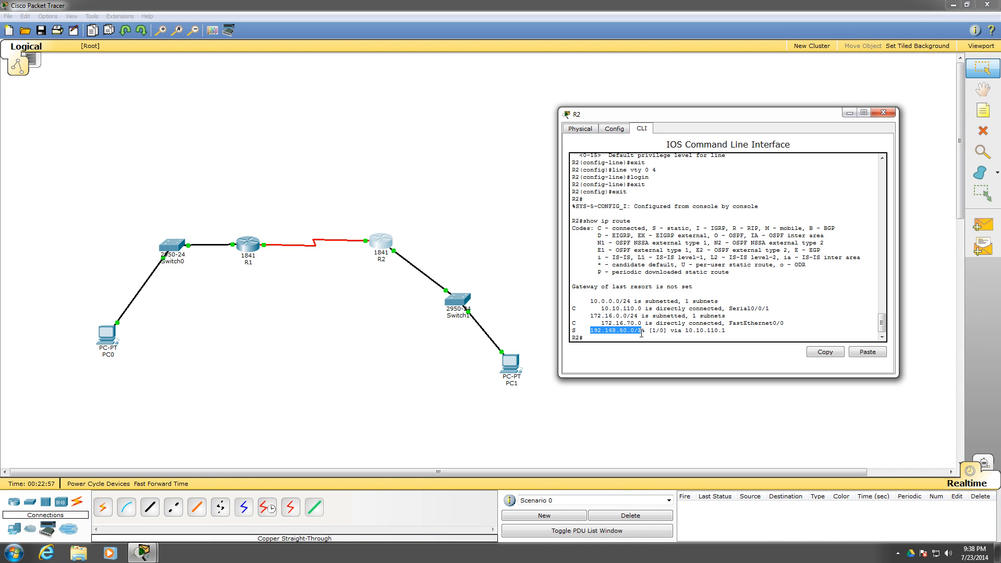